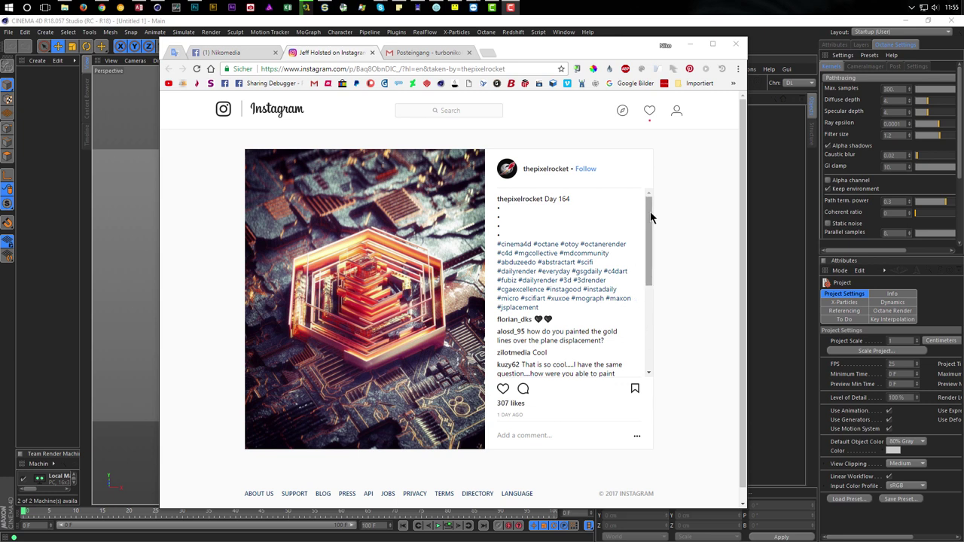
Step: Switch from the browser to Cinema 4D, load the Tutorials (User) layout, and show the object list with a taller attributes area
click(693, 46)
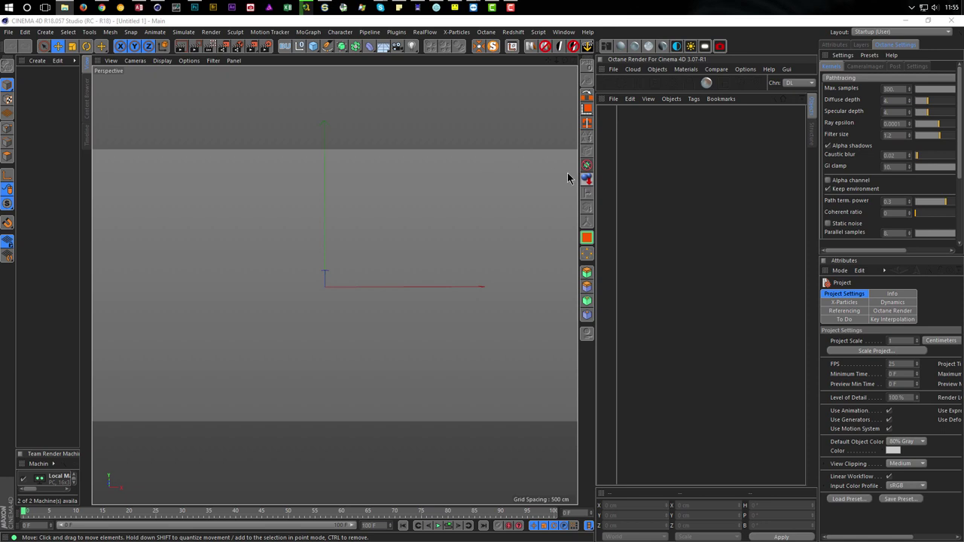
click(895, 33)
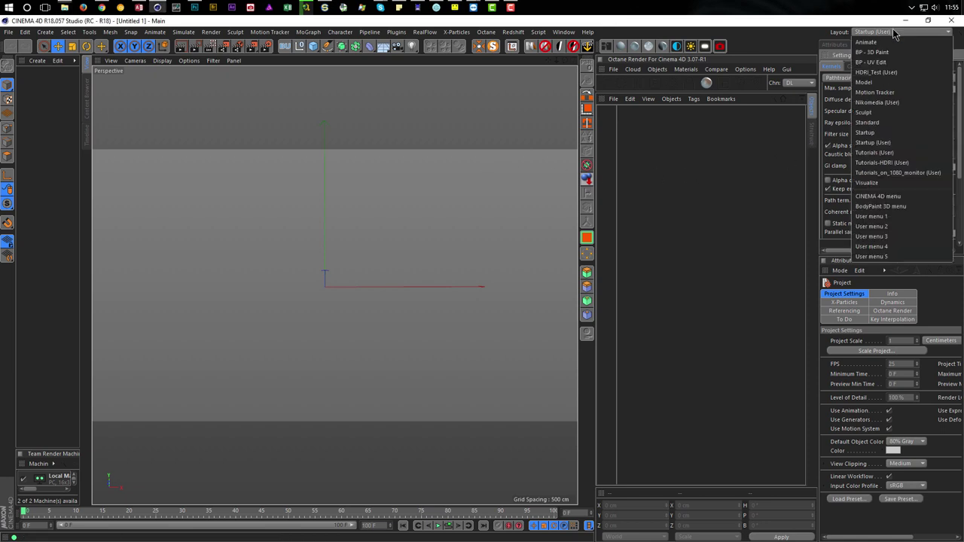
click(874, 153)
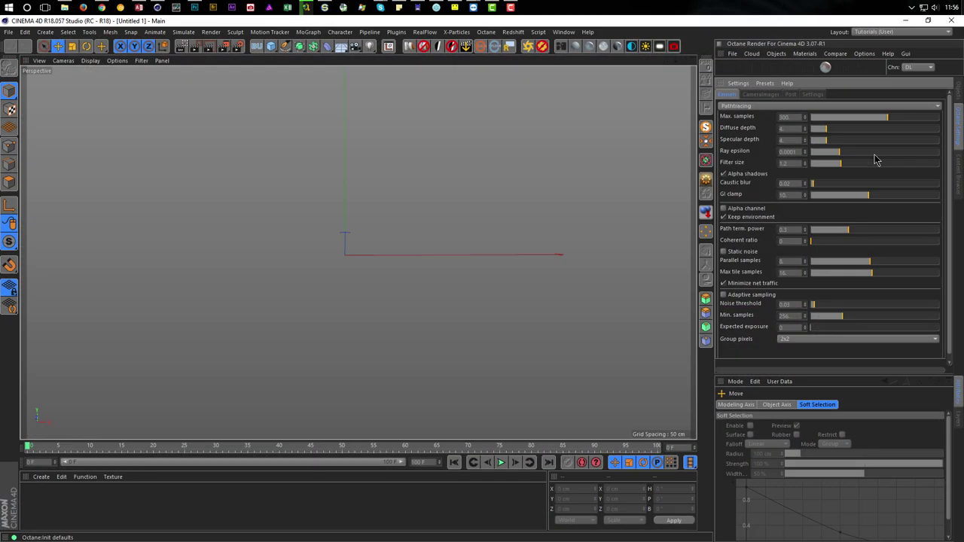
click(889, 33)
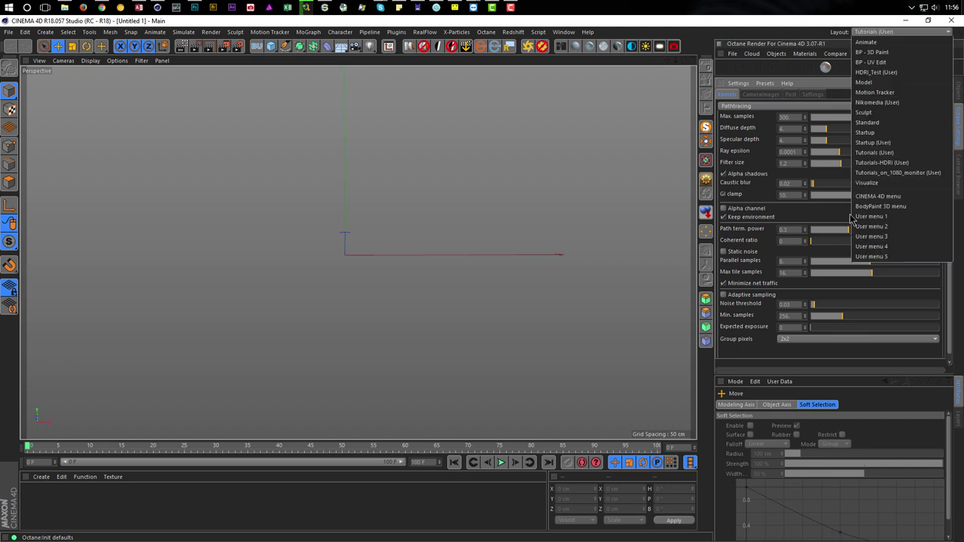
click(882, 156)
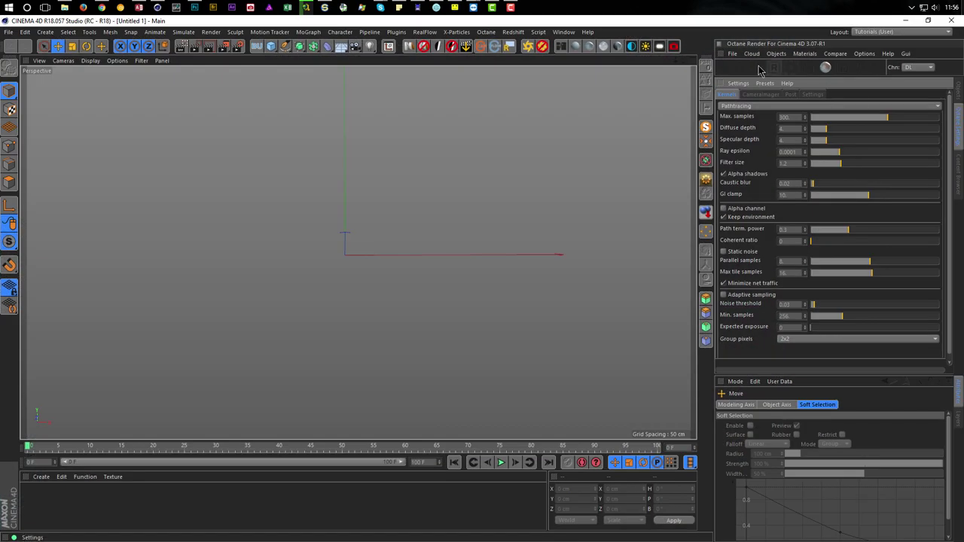
click(959, 92)
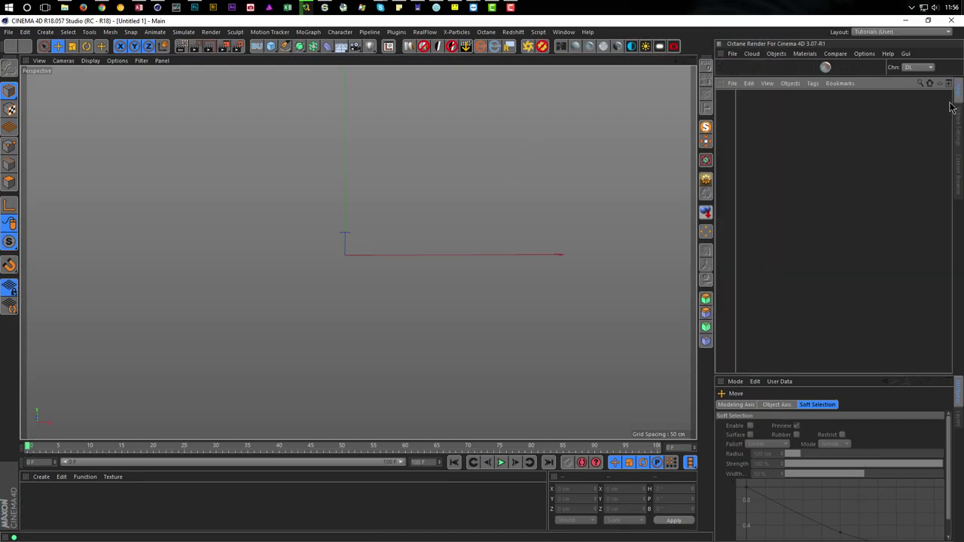
drag(800, 375, 800, 248)
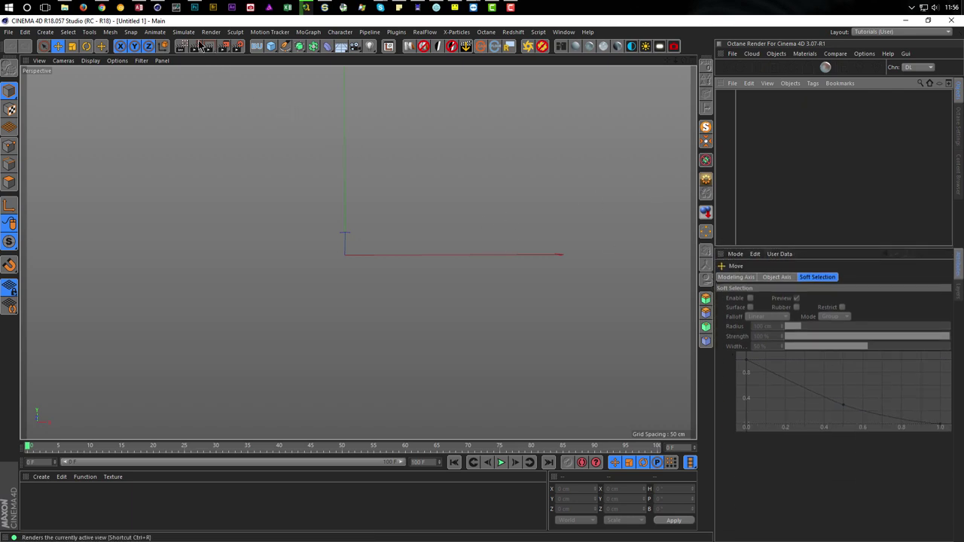
Step: Add a plane object to the scene and set its width and height to 1000 cm each
drag(271, 48, 362, 79)
alt+drag(376, 226, 625, 187)
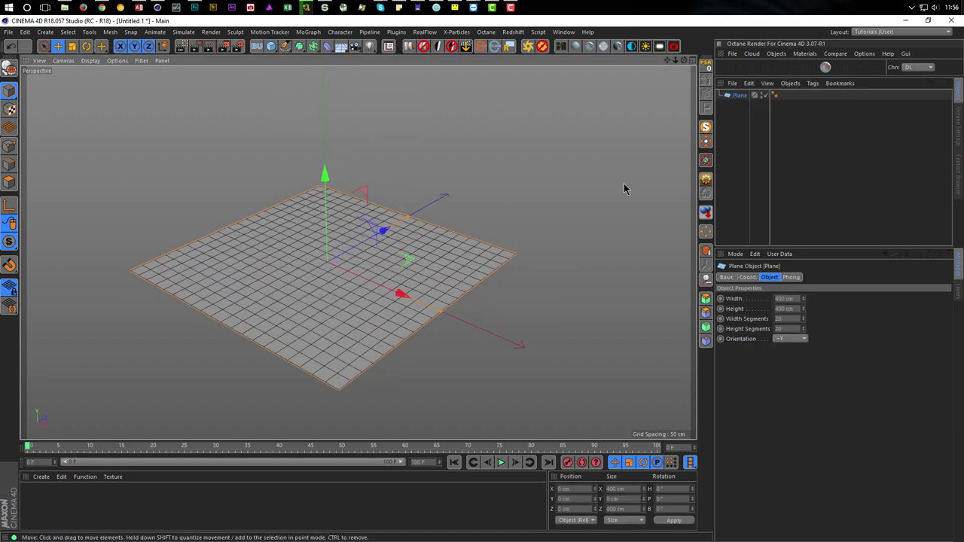
click(790, 300)
text(100)
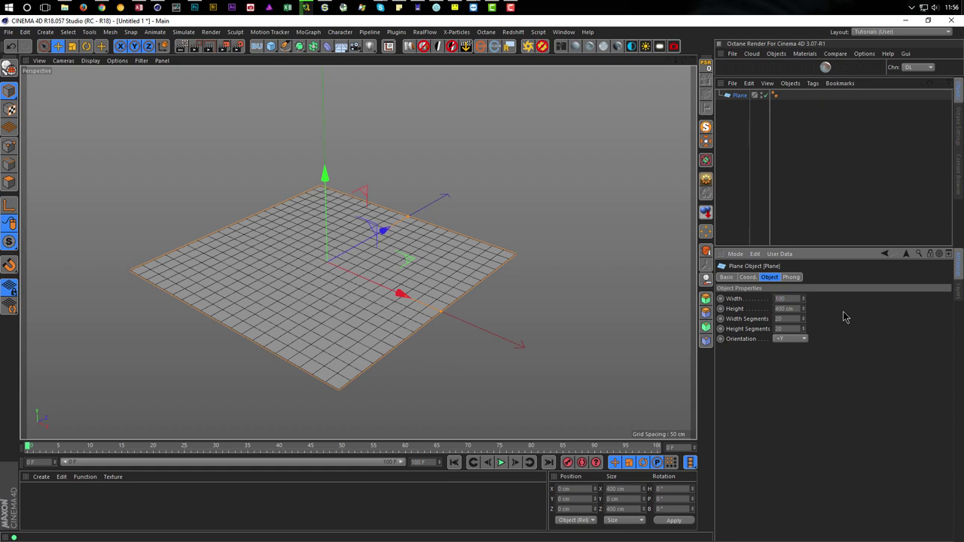
text(0)
key(Tab)
text(1000)
key(Tab)
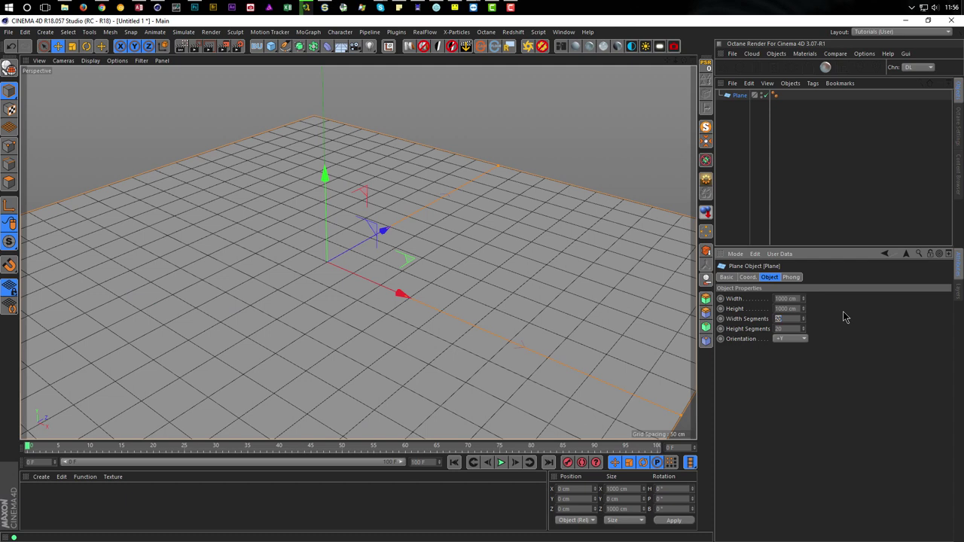
Step: Set the plane's width segments and height segments to 500 each
text(500)
key(Tab)
text(500)
key(Tab)
alt+drag(391, 302, 379, 266)
alt+right_drag(382, 280, 413, 284)
Step: Reduce the plane's width segments and height segments to 400 each
double_click(775, 319)
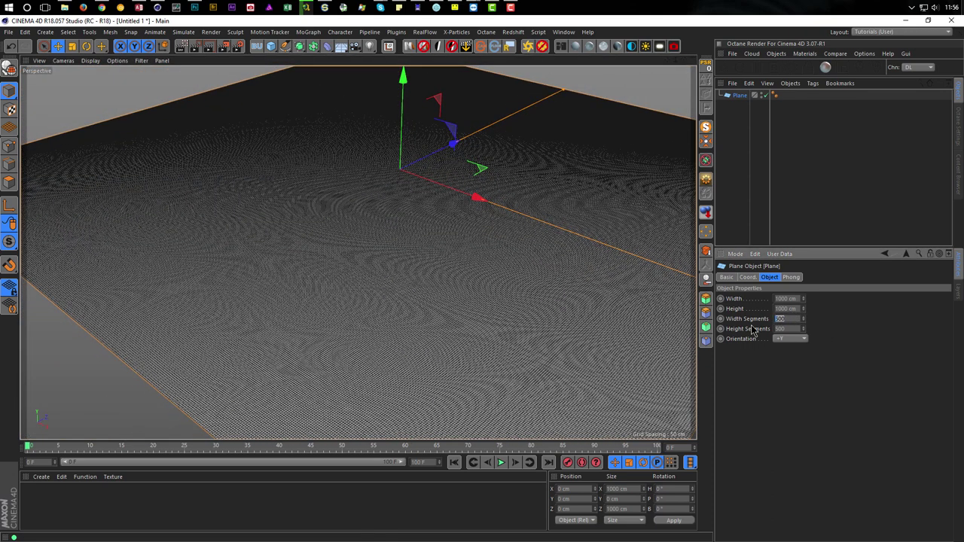
text(400)
key(Tab)
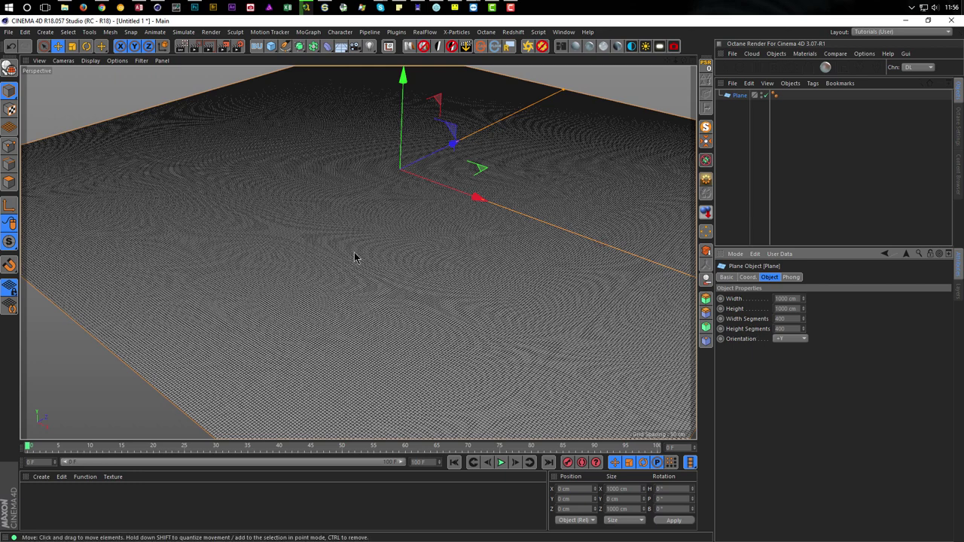
alt+right_drag(356, 288, 305, 294)
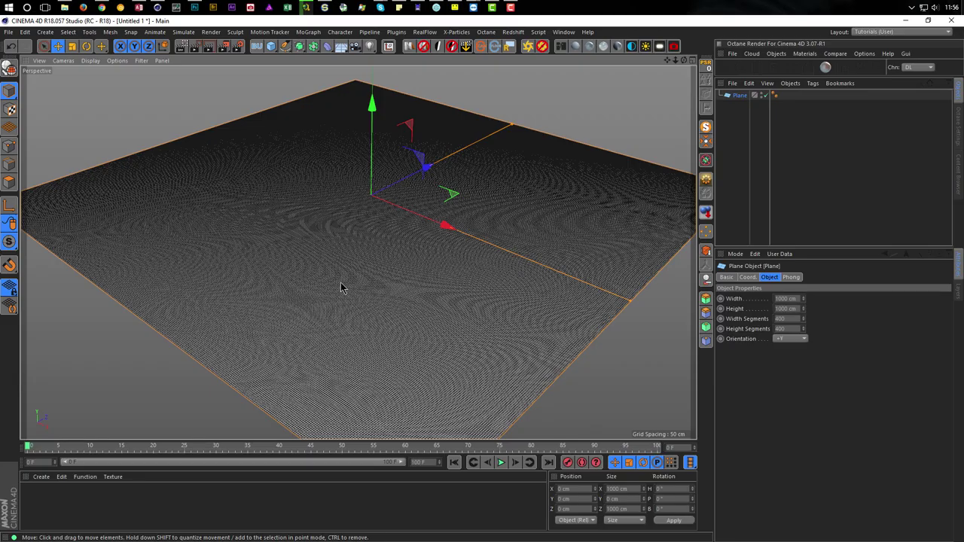
alt+right_drag(373, 258, 421, 235)
alt+middle_drag(421, 236, 460, 233)
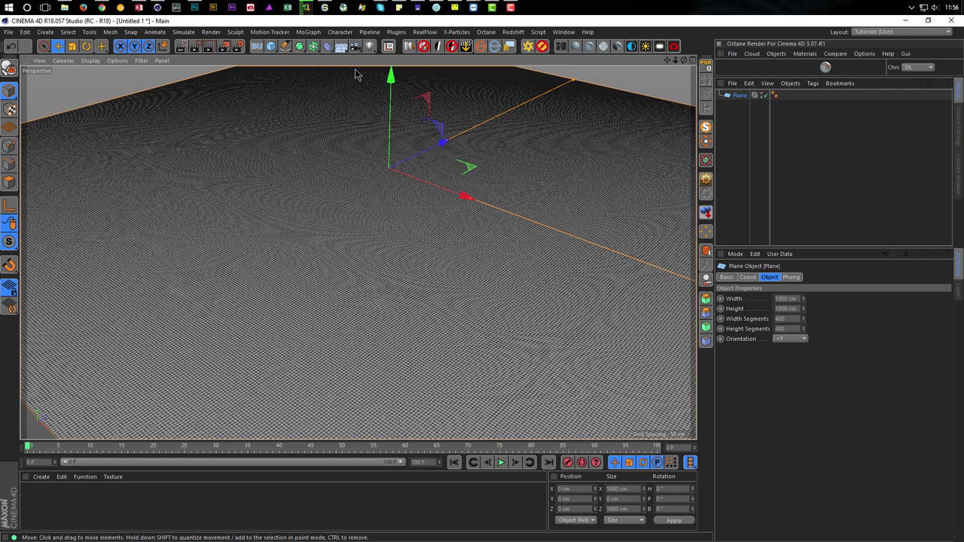
Step: Switch to JSplacement, check the Instagram reference image, and open the generator with the red preview
click(436, 7)
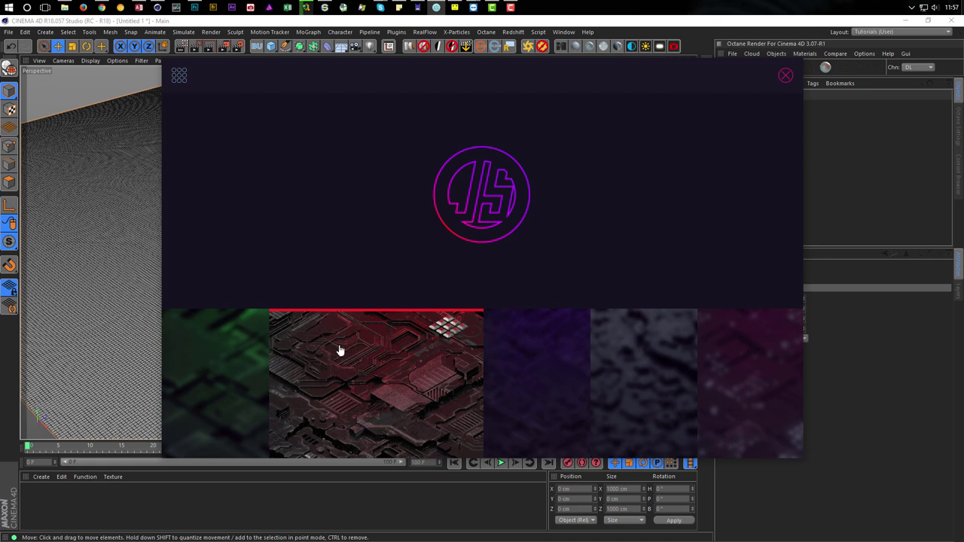
click(350, 368)
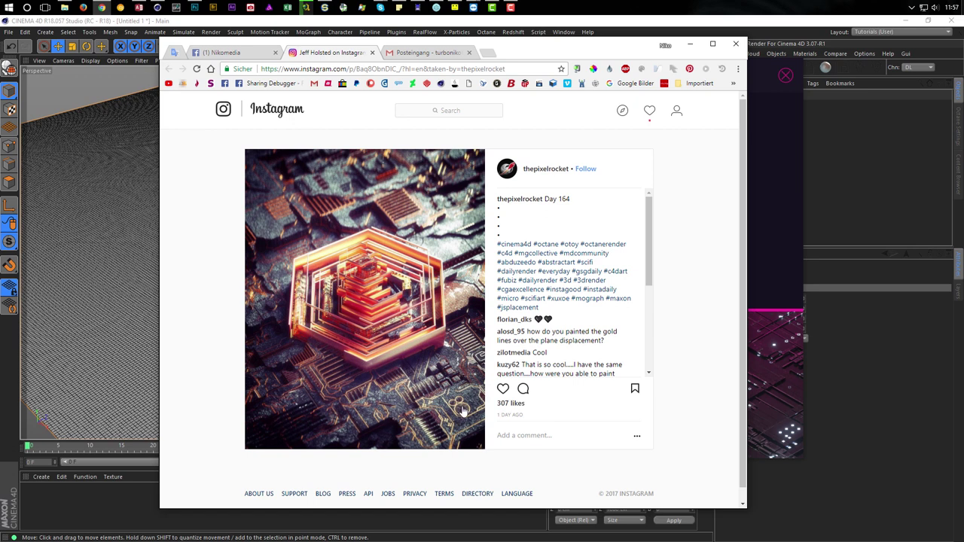
click(691, 44)
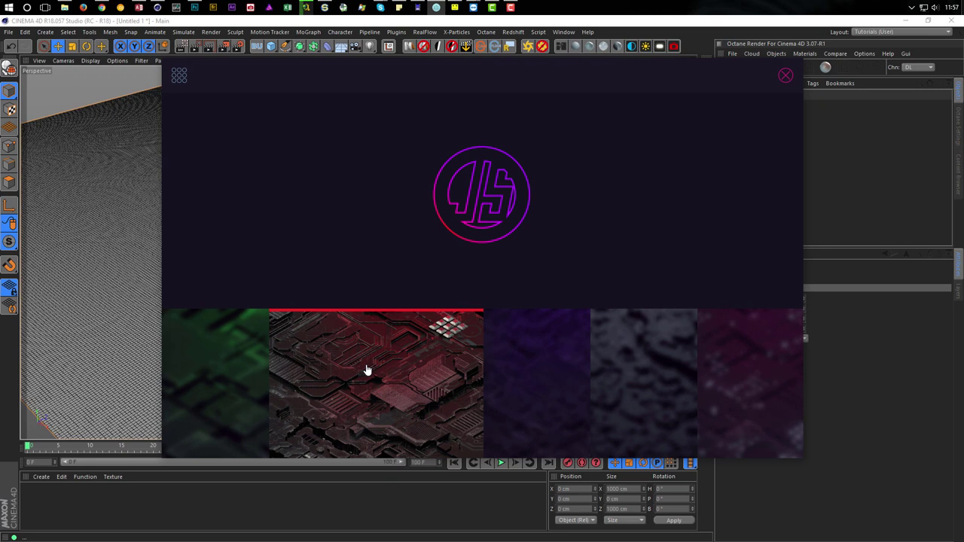
click(367, 374)
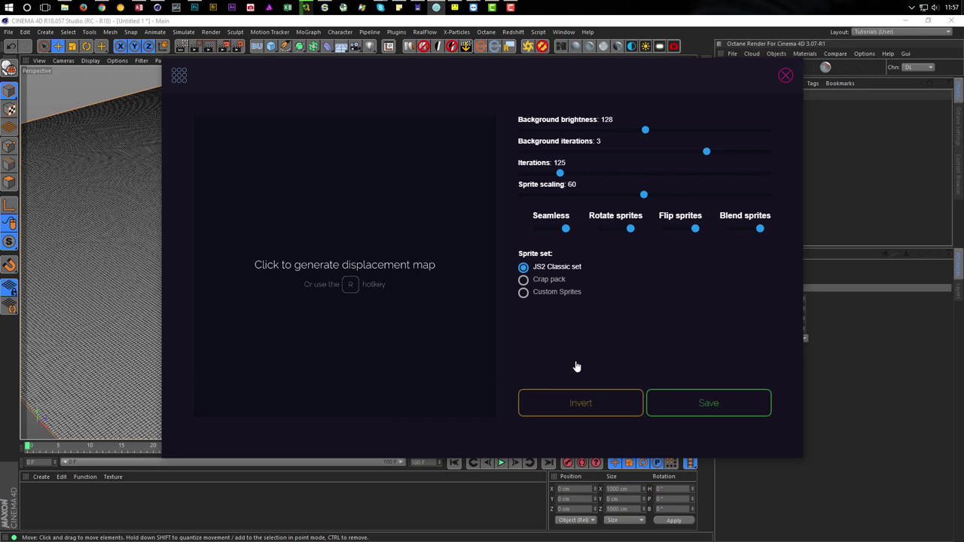
Step: Generate several displacement map variations using the JS2 Classic sprite set
key(r)
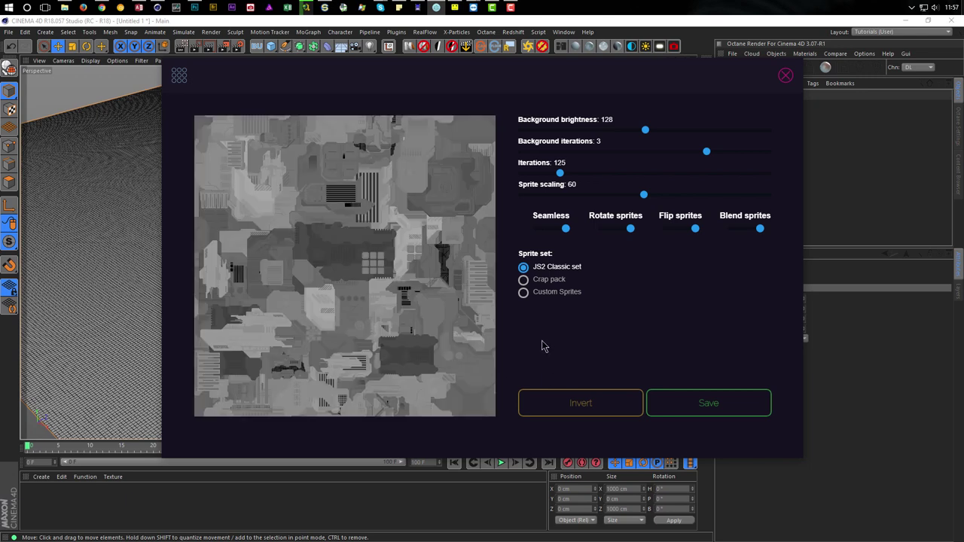
click(406, 248)
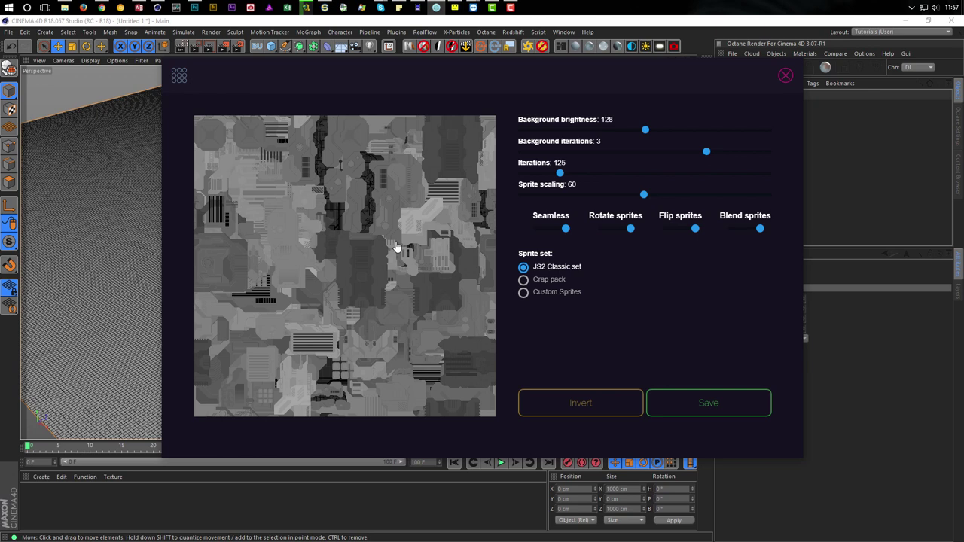
click(404, 86)
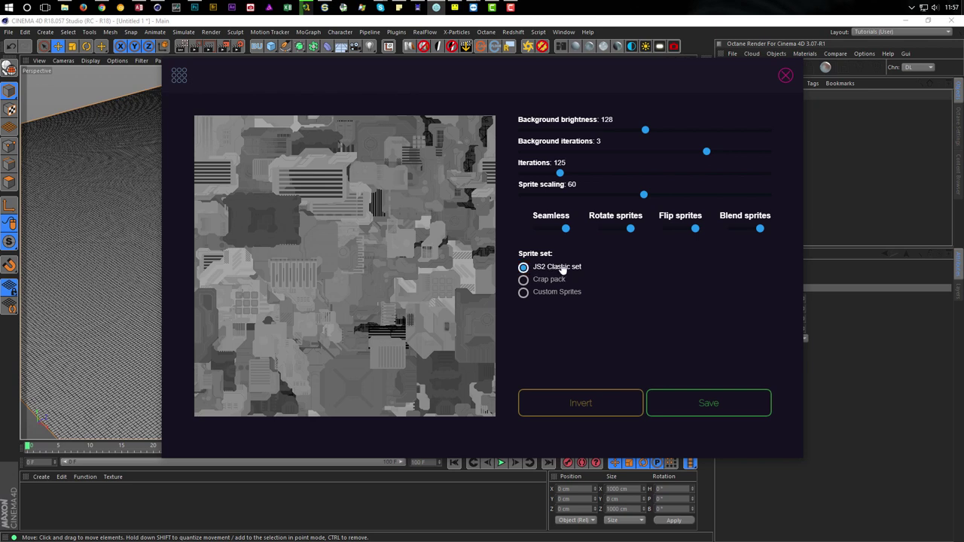
Step: Choose the Crap pack sprite set and regenerate the displacement map until a suitable circuit-like variation appears
click(523, 279)
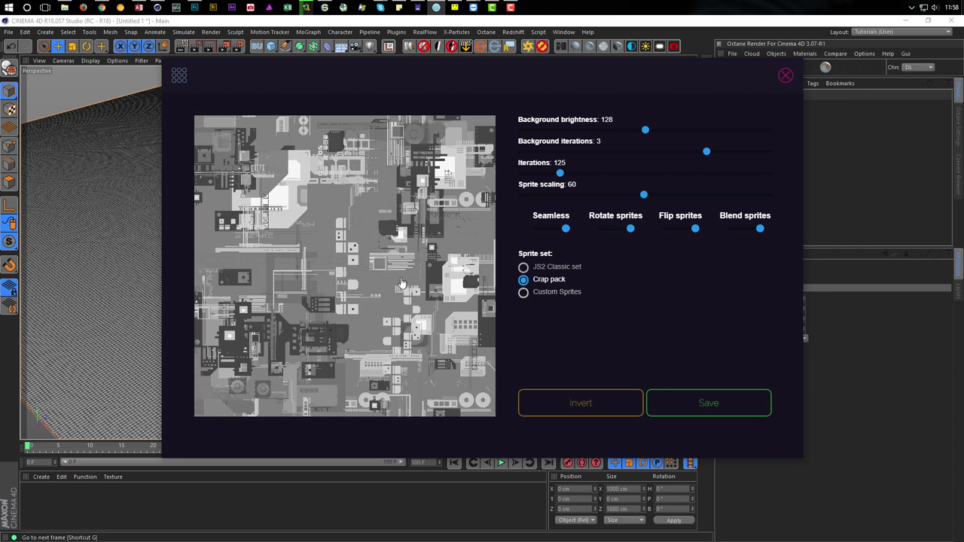
click(559, 351)
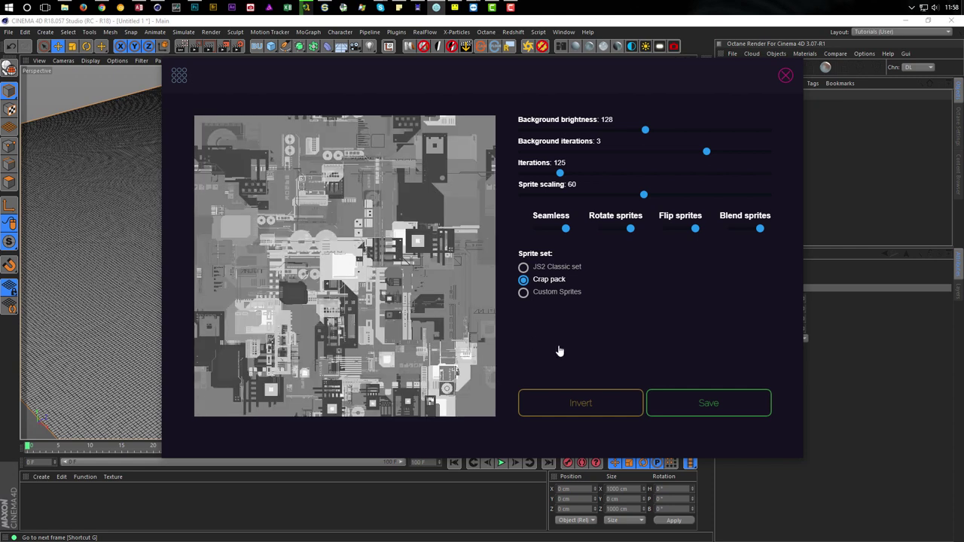
click(400, 295)
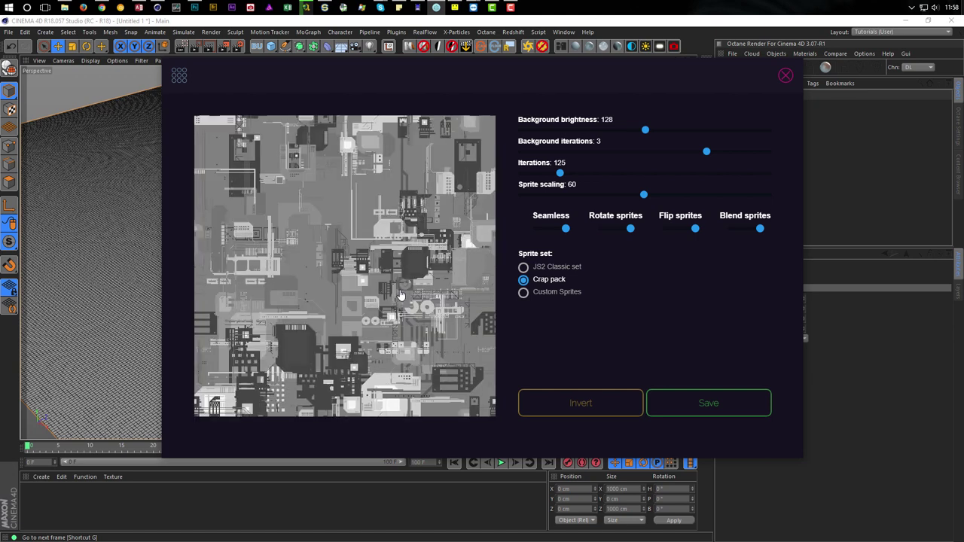
click(401, 296)
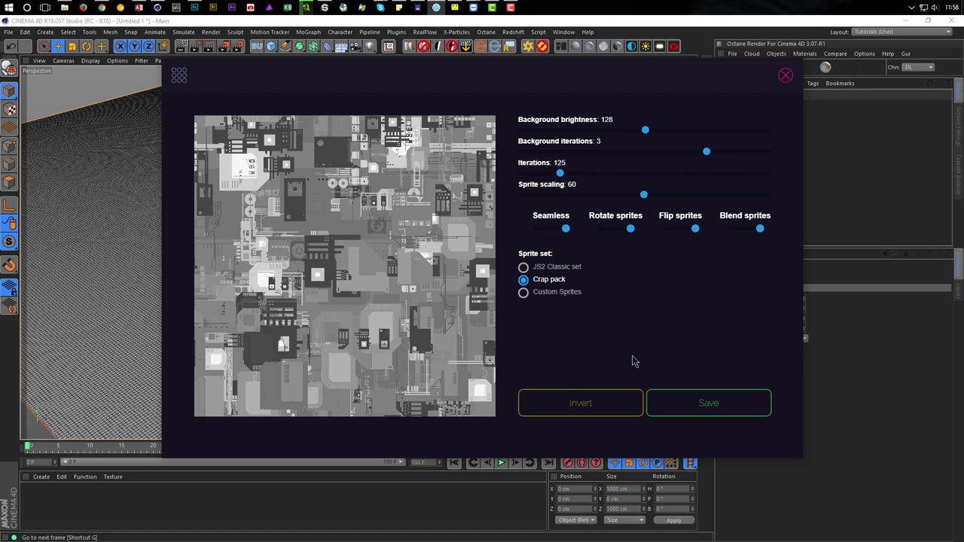
click(700, 405)
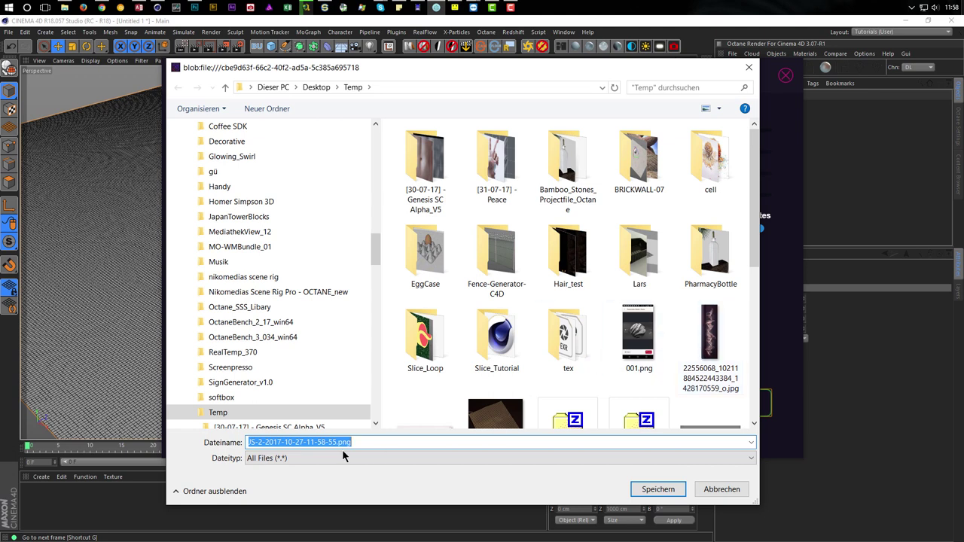
click(663, 489)
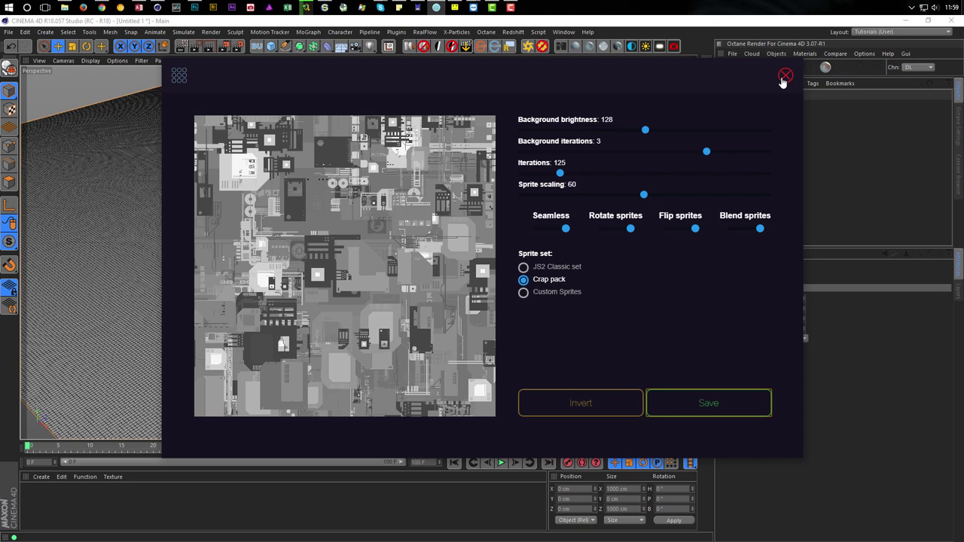
click(708, 28)
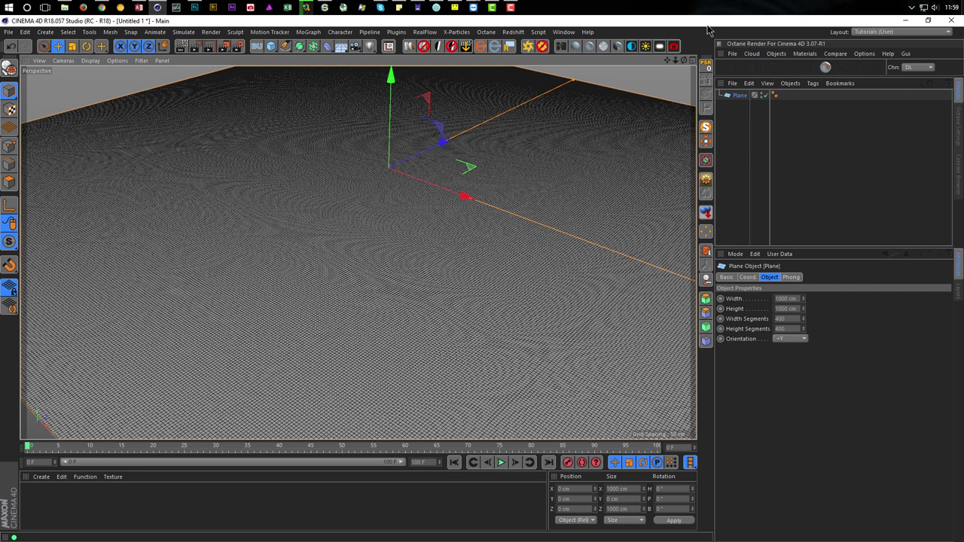
Step: Create a new material and open it in the Material Editor, moving the editor window to the middle of the viewport
double_click(59, 511)
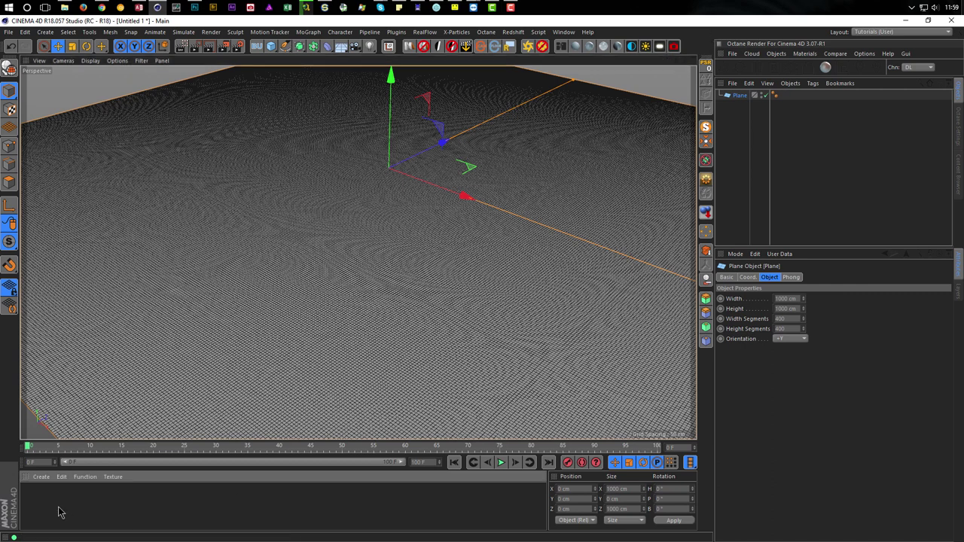
double_click(36, 504)
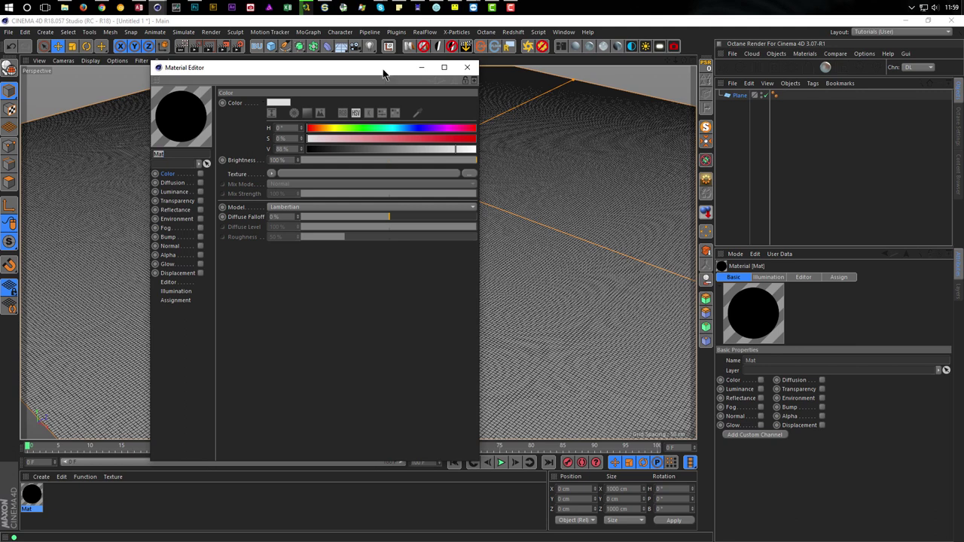
drag(382, 70, 542, 111)
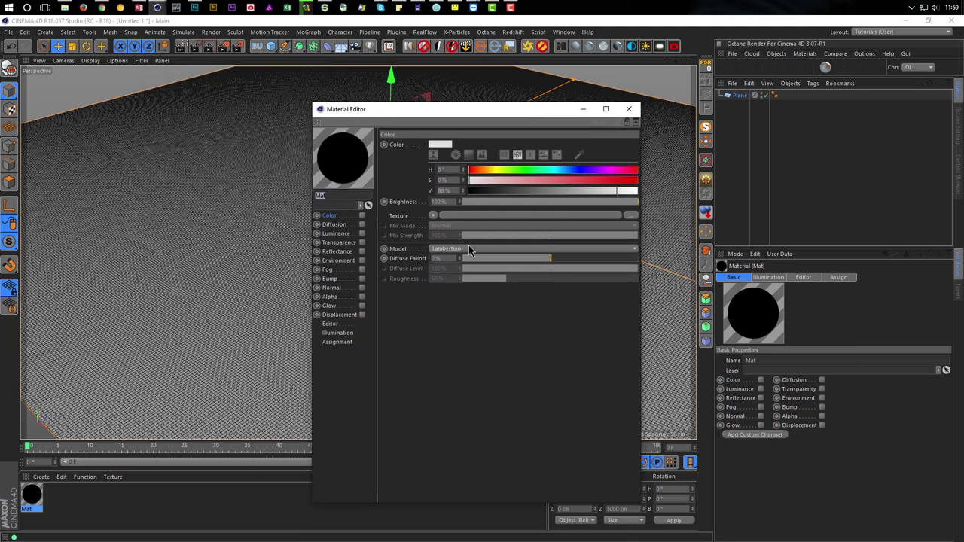
Step: Enable the material's Reflectance channel and its Diffuse layer, and darken the Diffuse layer color to a value of 4%
click(362, 253)
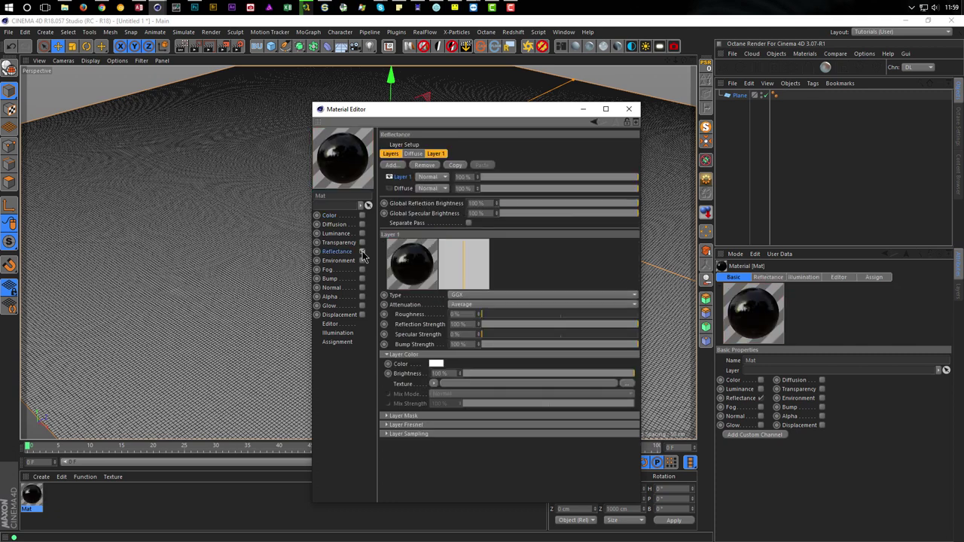
click(389, 187)
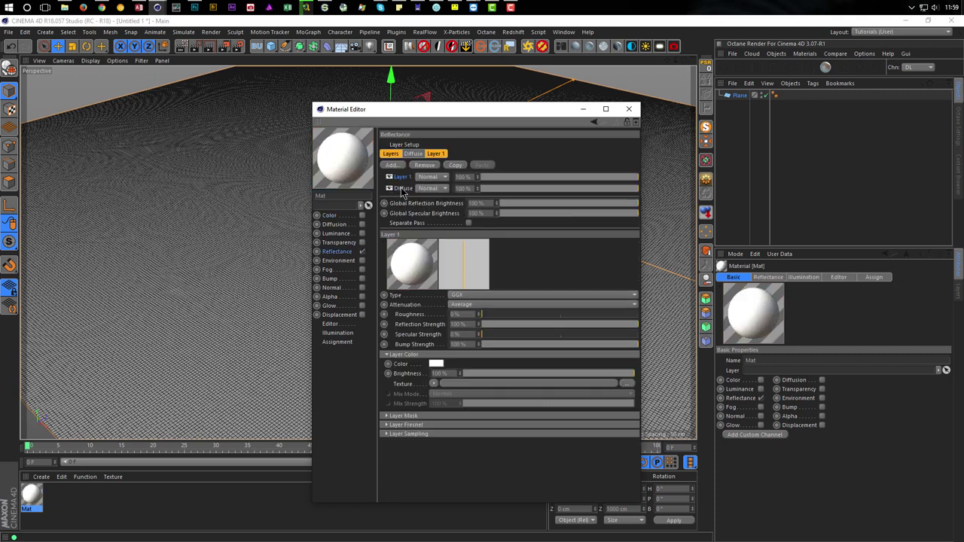
click(403, 188)
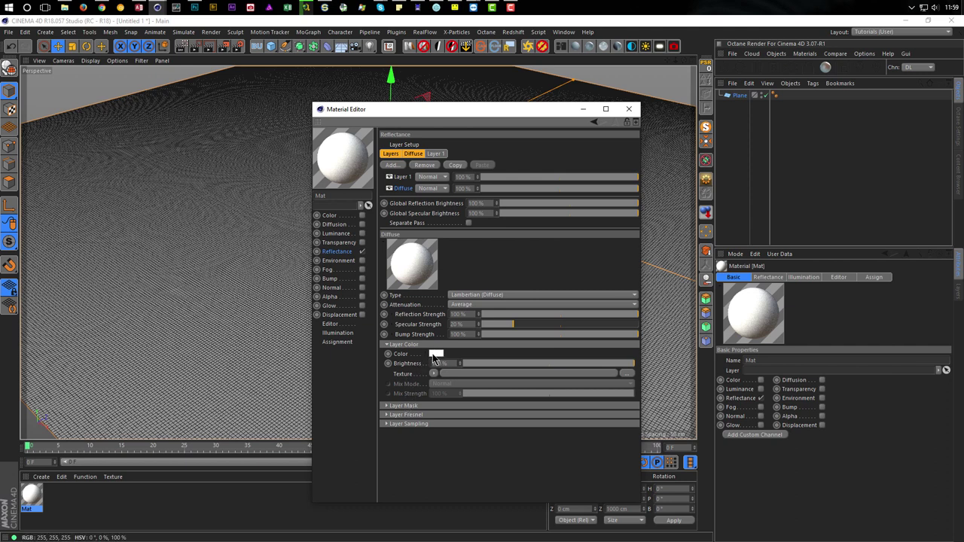
click(435, 353)
drag(510, 402, 475, 402)
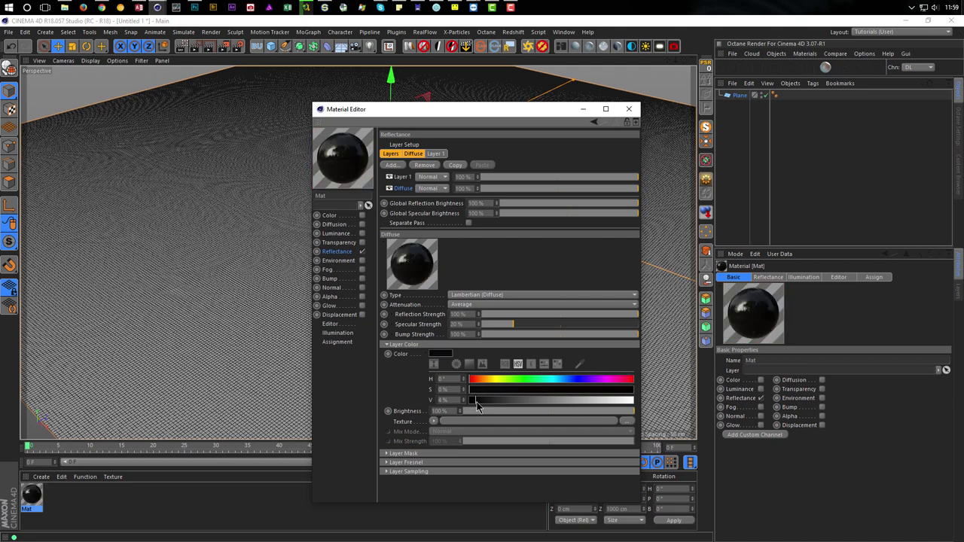
Step: Set the Diffuse layer color's value to 5% and Layer 1's Fresnel to Conductor, keeping the Custom preset
click(477, 401)
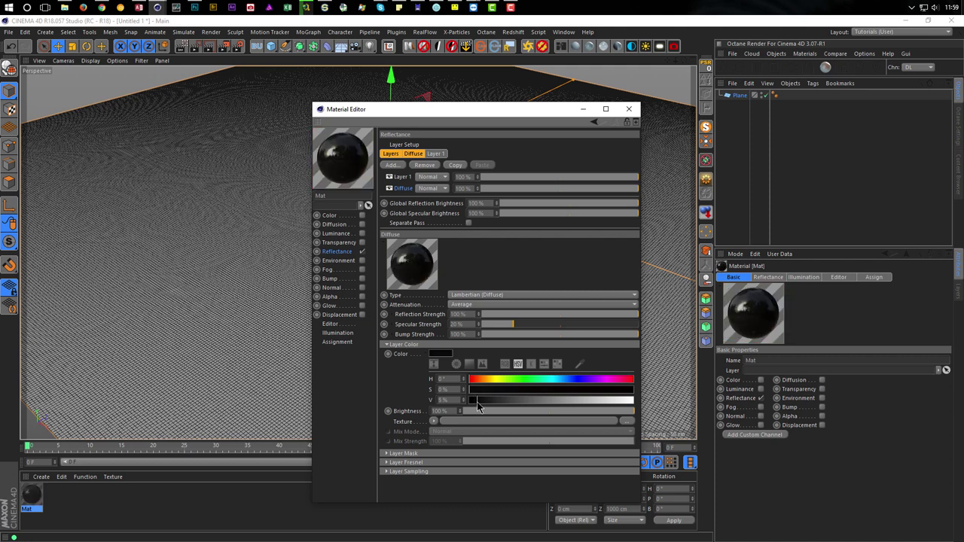
click(403, 179)
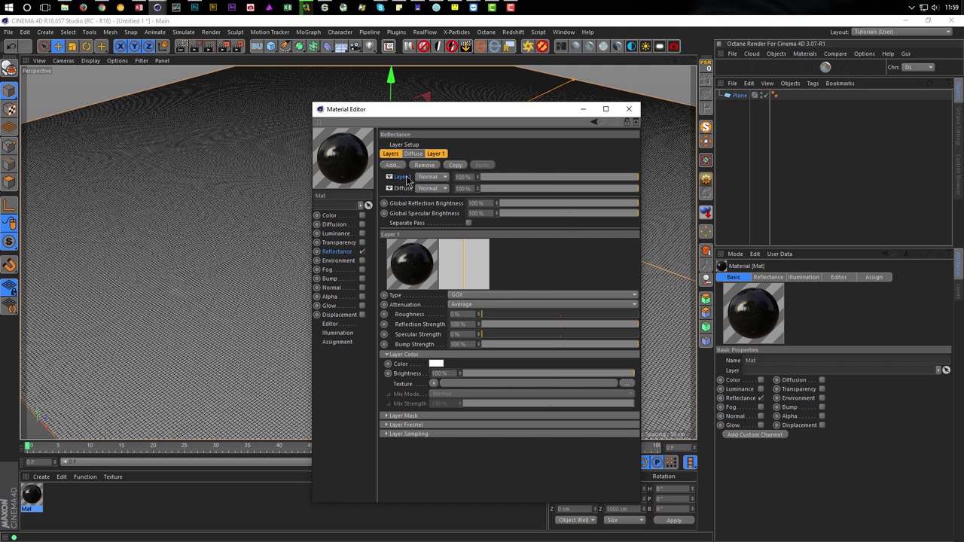
click(426, 425)
click(443, 436)
click(468, 462)
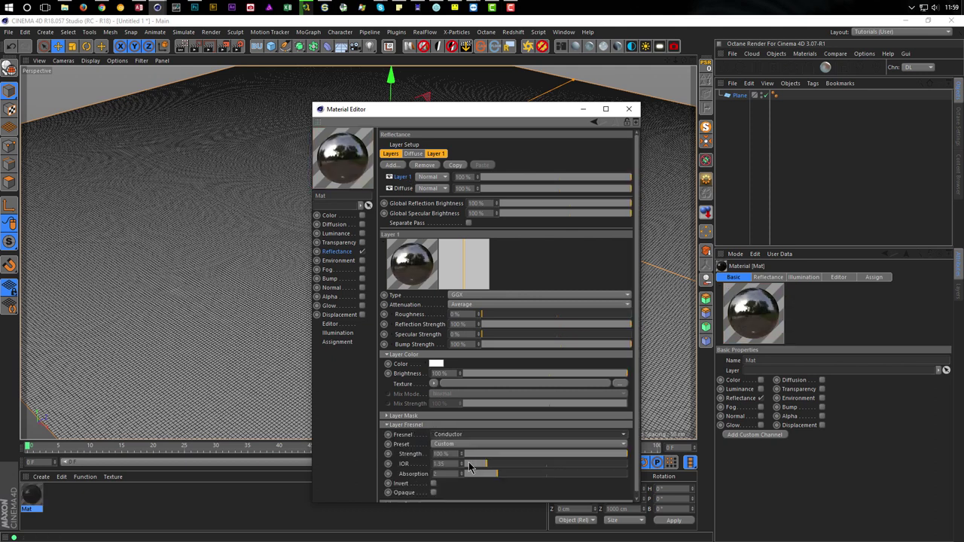
click(469, 444)
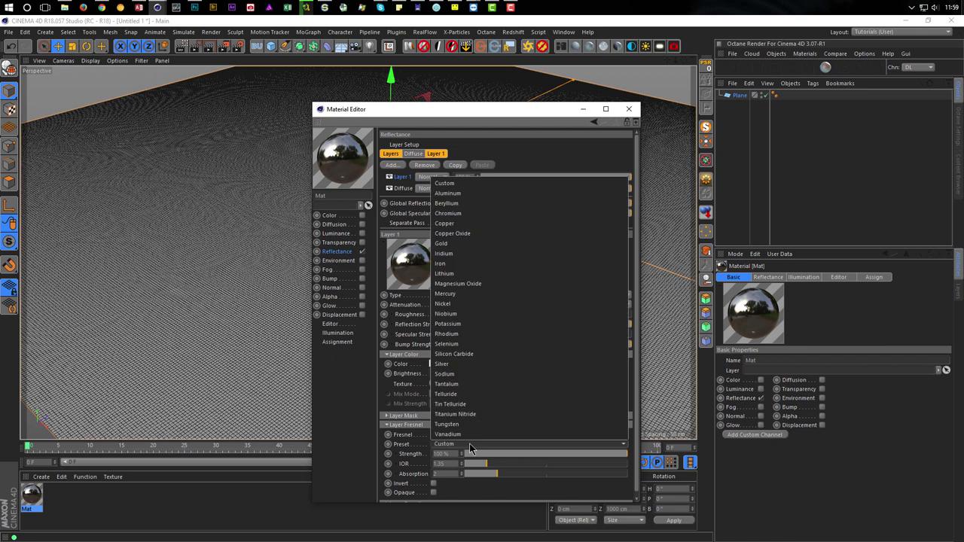
click(469, 449)
click(469, 449)
click(469, 448)
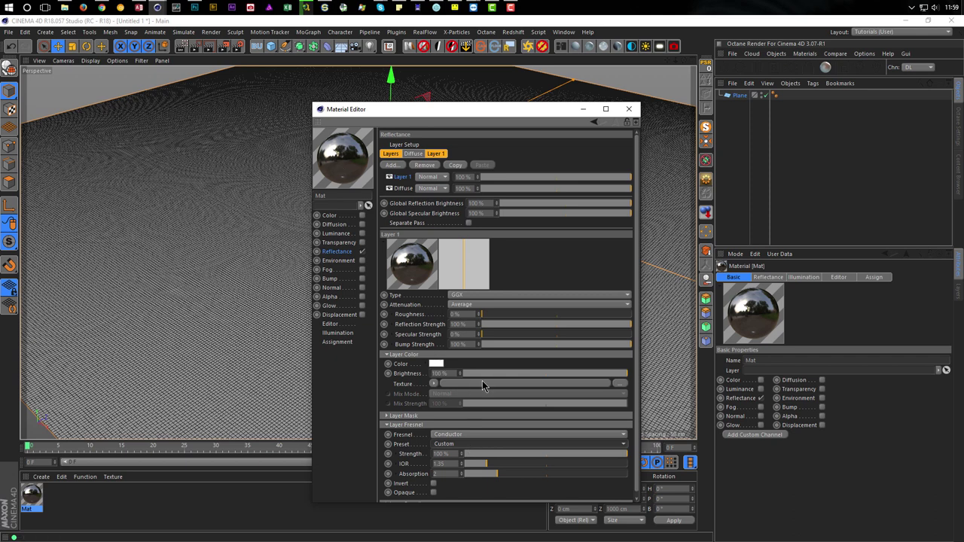
Step: Darken Layer 1's color to a value of 22% and set its roughness to 20%
click(424, 364)
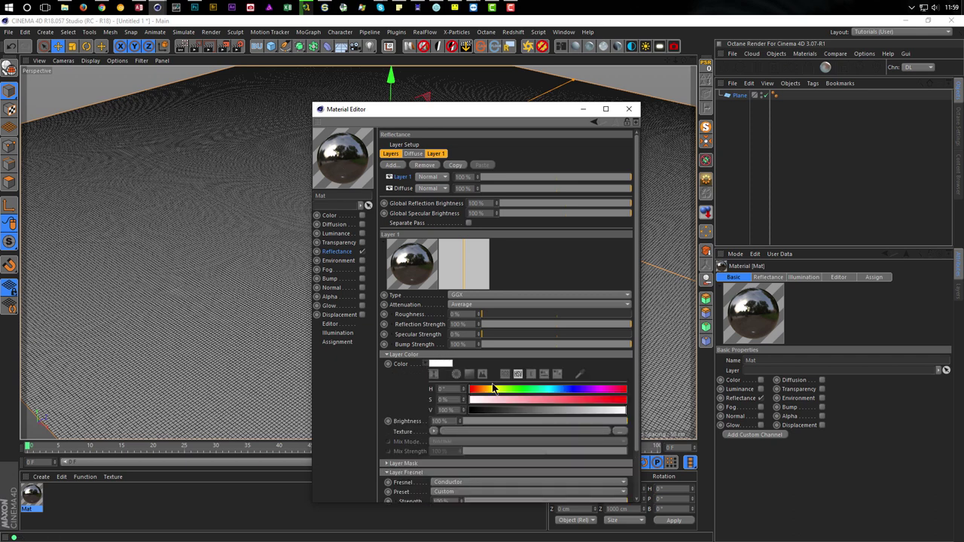
drag(615, 415, 499, 413)
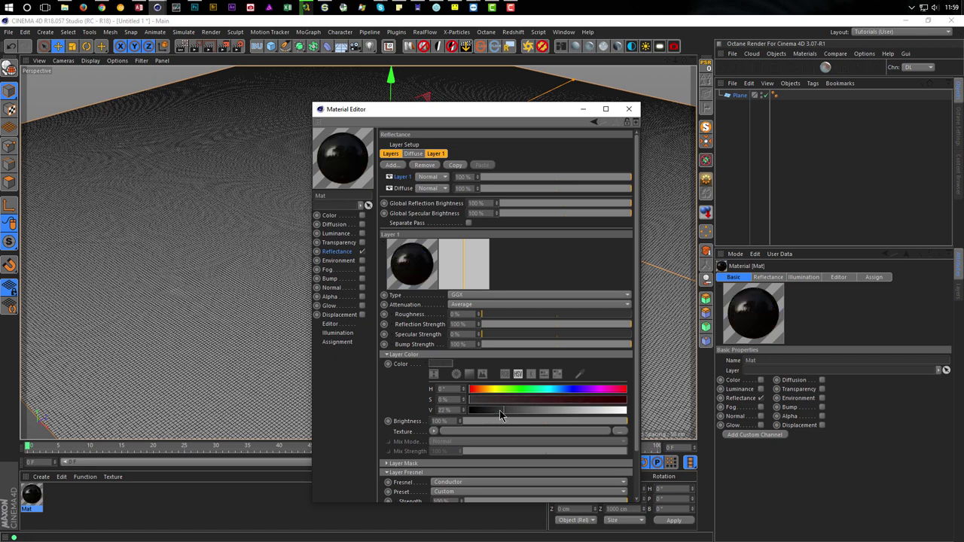
drag(482, 315, 508, 316)
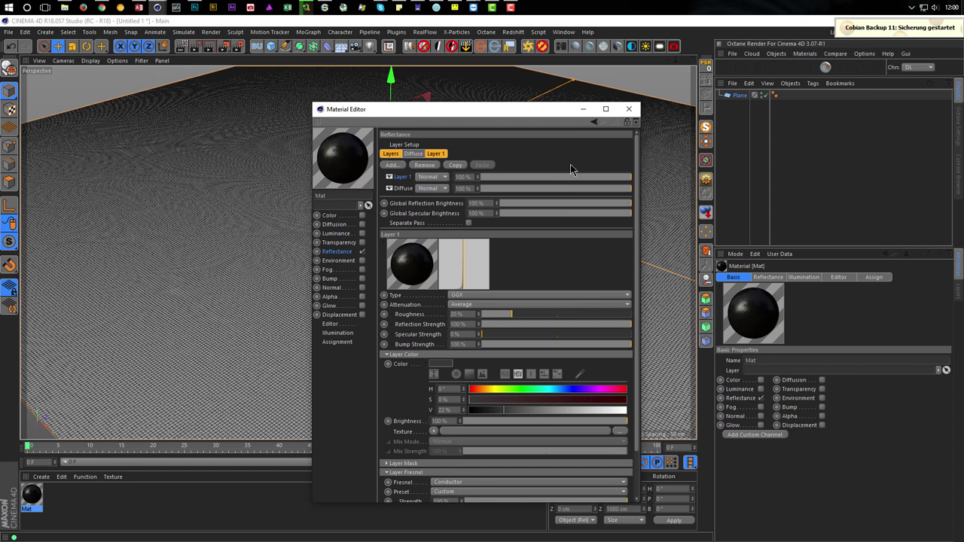
Step: Apply the dark reflective material to the plane and move the Material Editor aside to uncover the viewport
drag(32, 493, 204, 258)
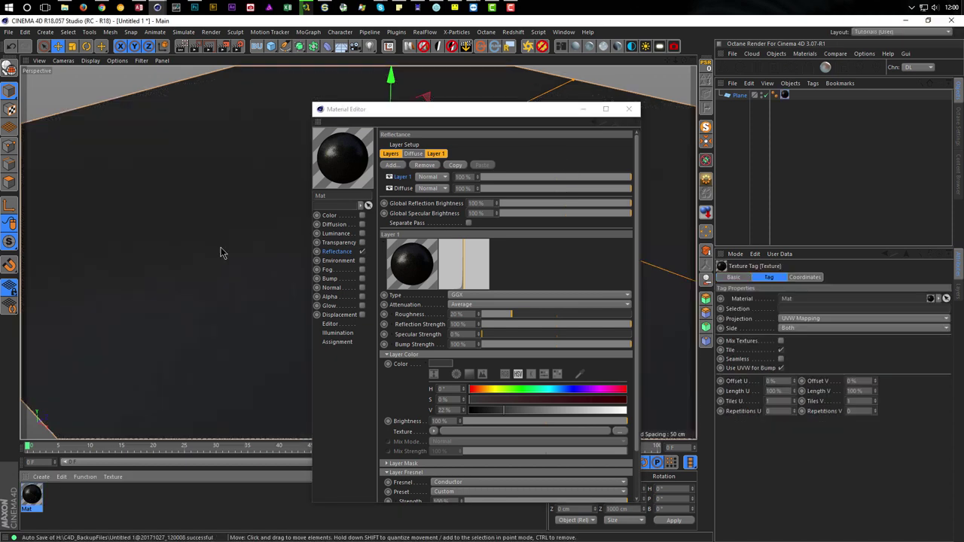
drag(467, 114, 610, 120)
alt+drag(368, 209, 338, 211)
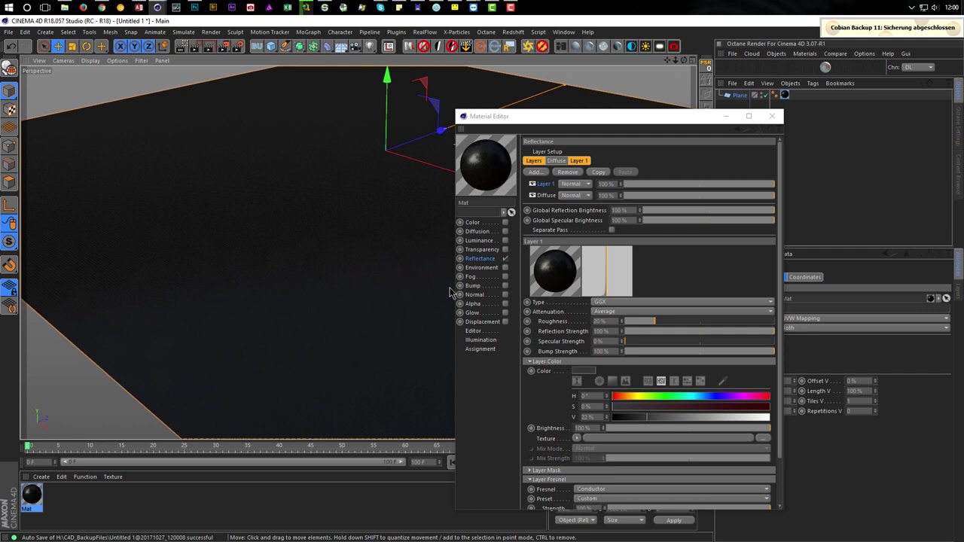
Step: Start the interactive render region and extend it to cover the full height of the viewport
click(180, 48)
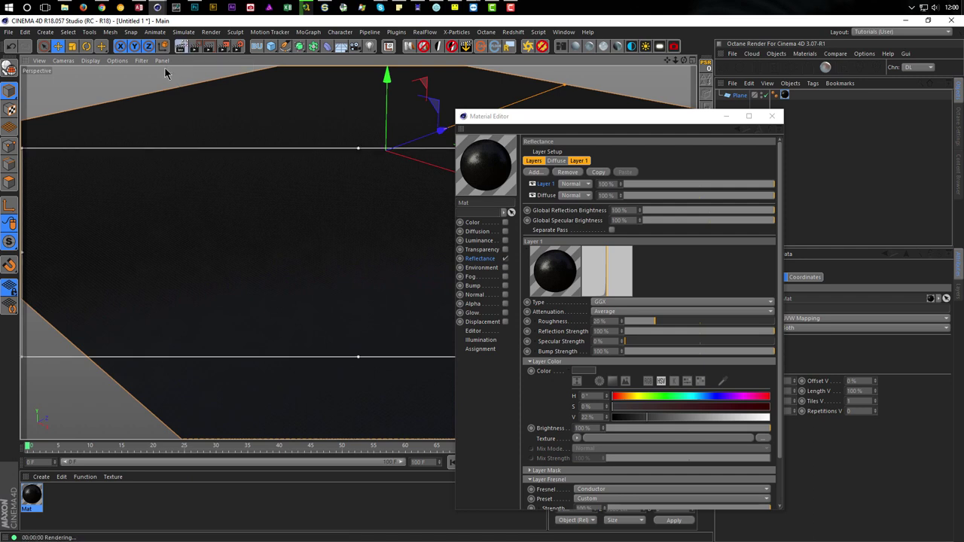
drag(359, 149, 358, 68)
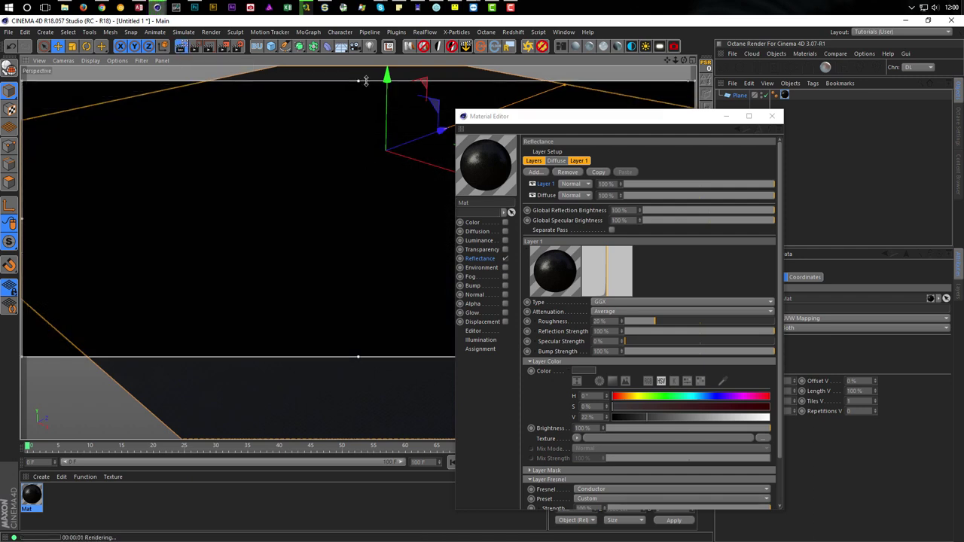
drag(359, 357, 358, 435)
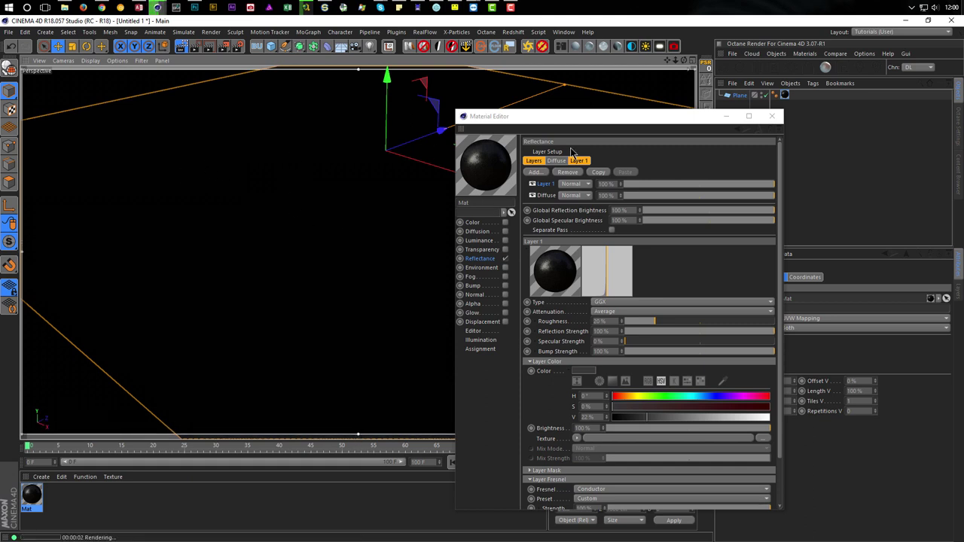
Step: Activate the Low GI preset in the Render Settings and close the settings window
click(239, 50)
drag(572, 246, 125, 104)
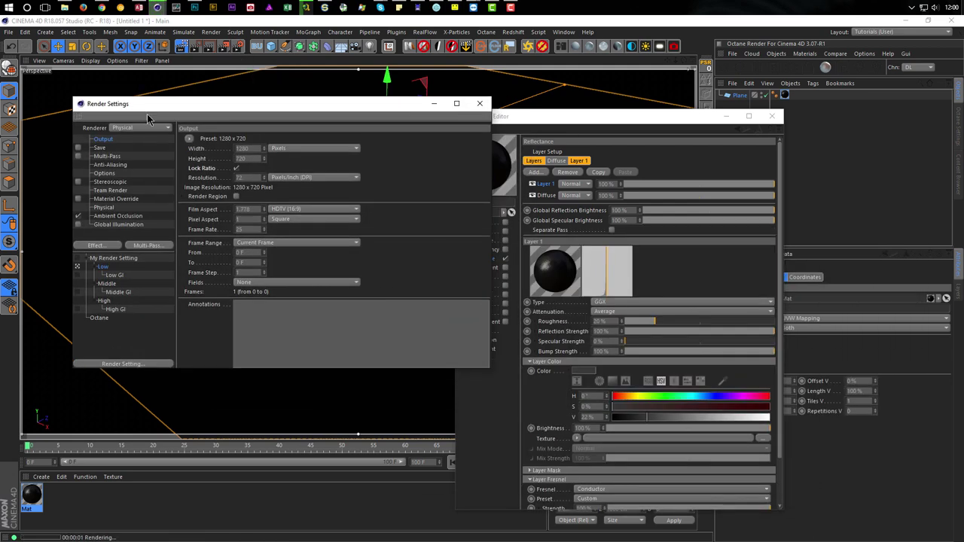
click(82, 276)
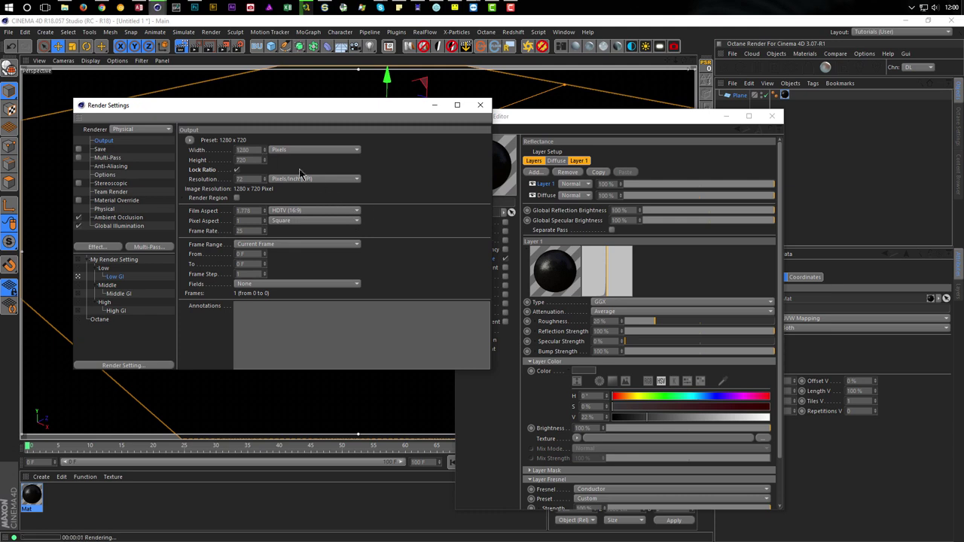
click(480, 106)
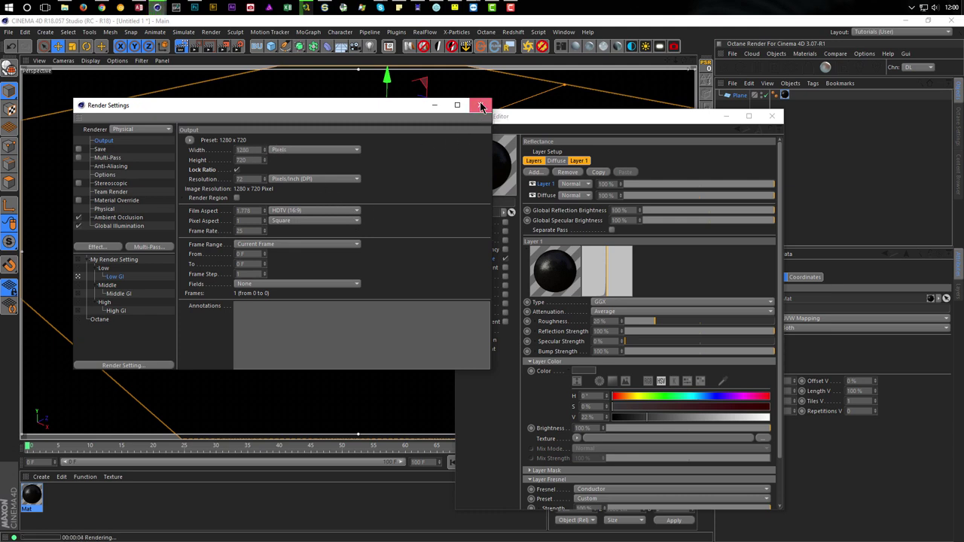
drag(531, 119, 512, 123)
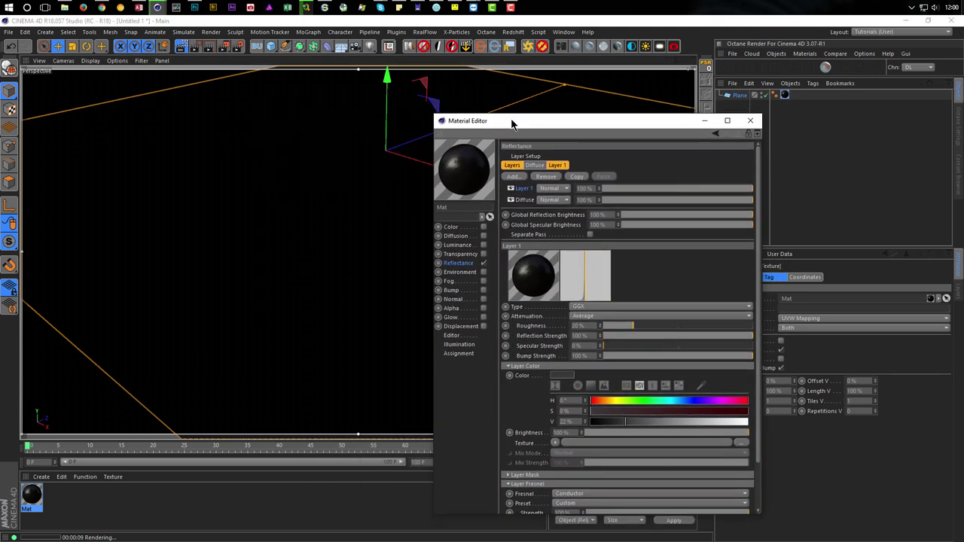
click(484, 326)
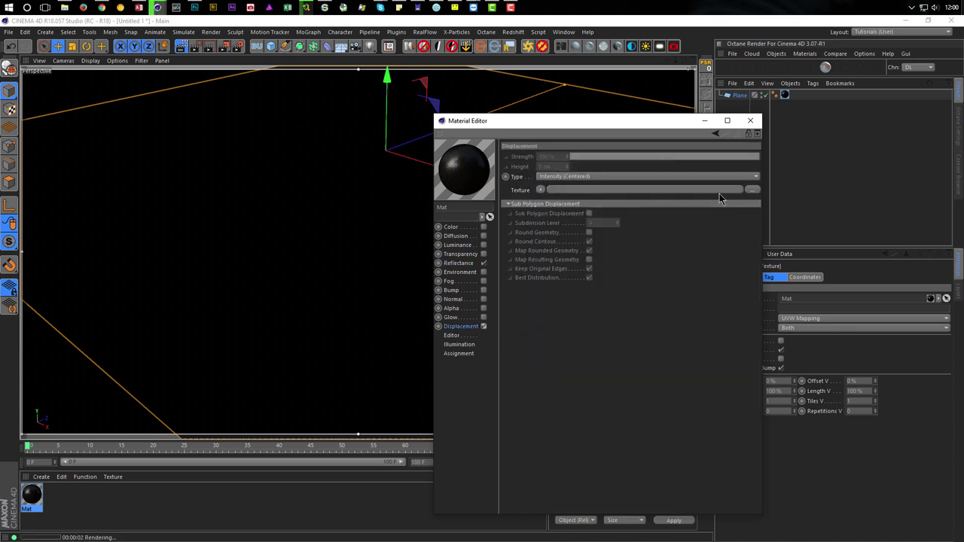
click(752, 189)
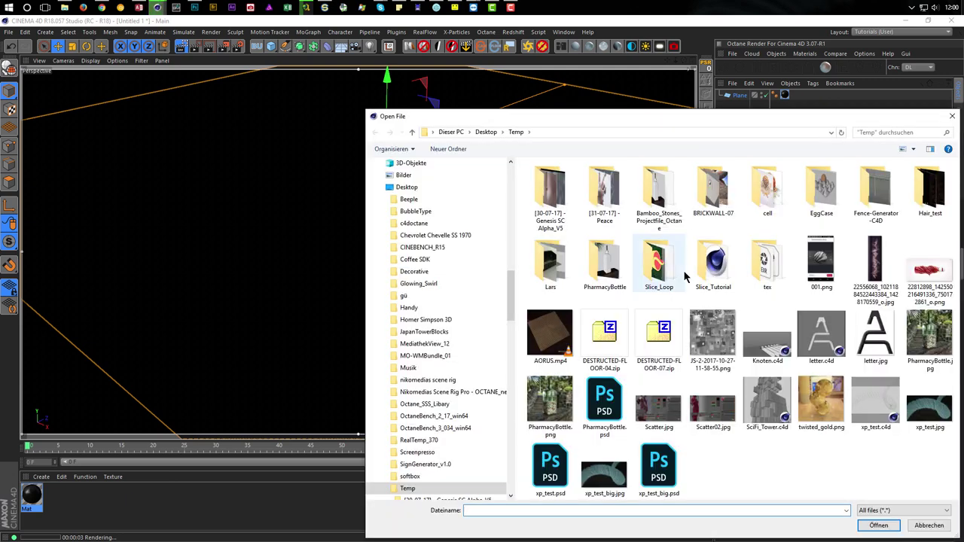
click(707, 343)
double_click(707, 343)
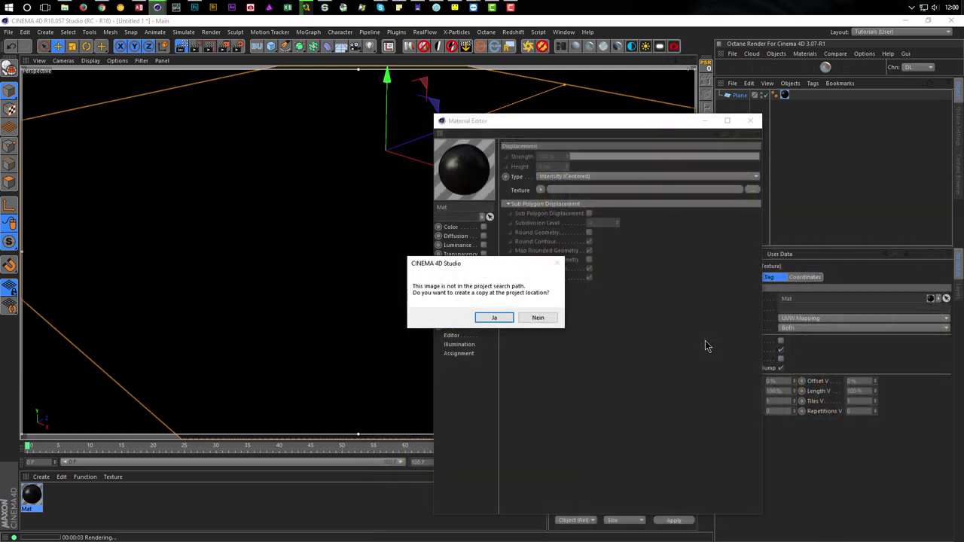
click(538, 317)
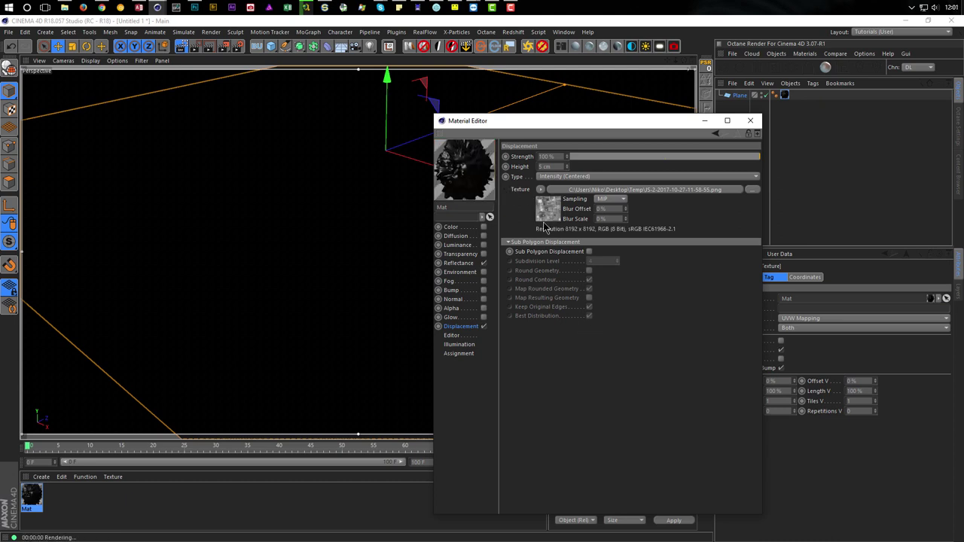
Step: Enable Sub Polygon Displacement with subdivision level 2 and Round Geometry, and close the Material Editor
click(589, 252)
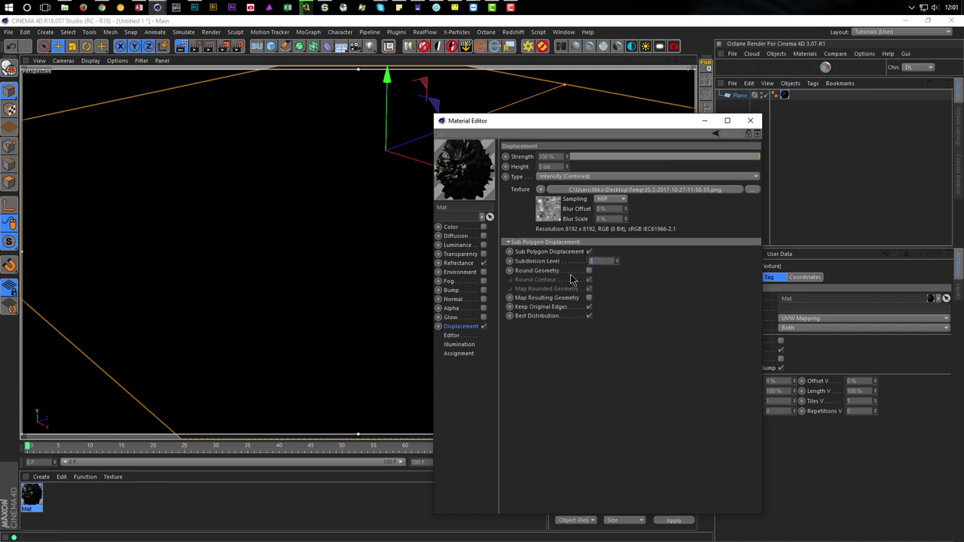
click(589, 270)
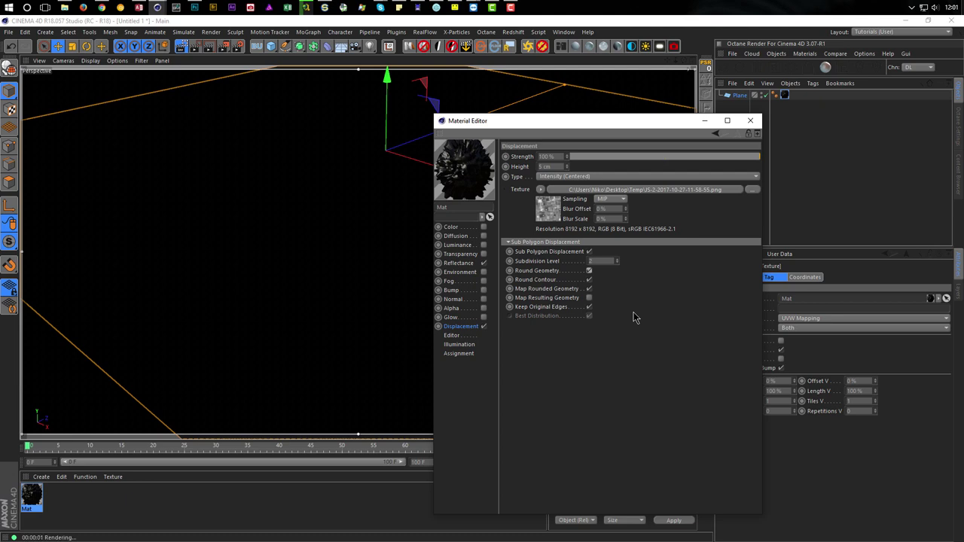
click(751, 122)
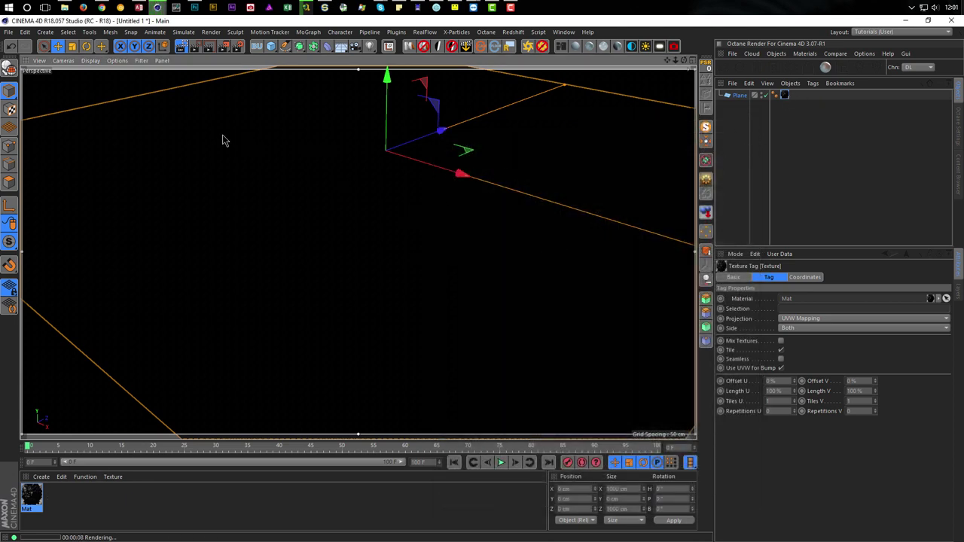
Step: Restart the interactive render region, add the Nikomedias Scene Rig Pro to the scene and show its settings
click(186, 49)
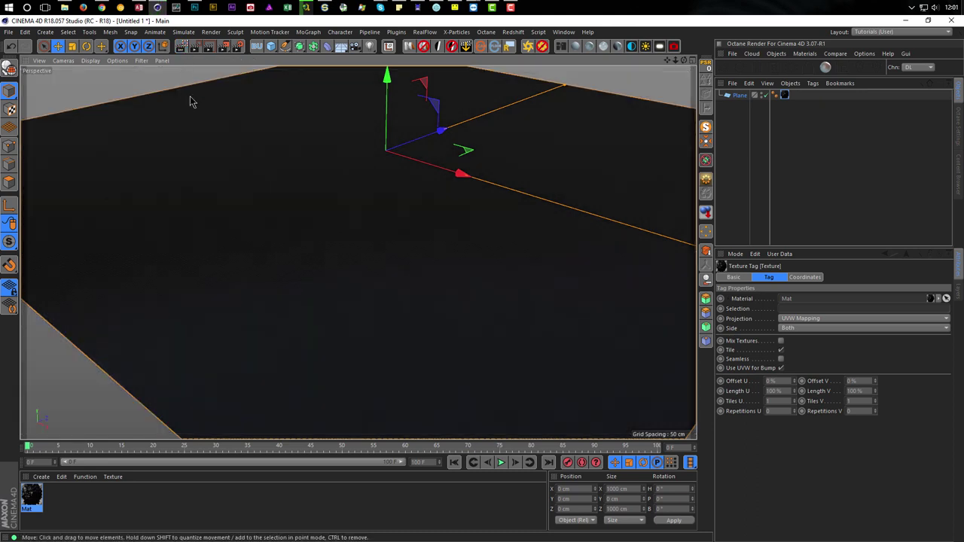
click(186, 49)
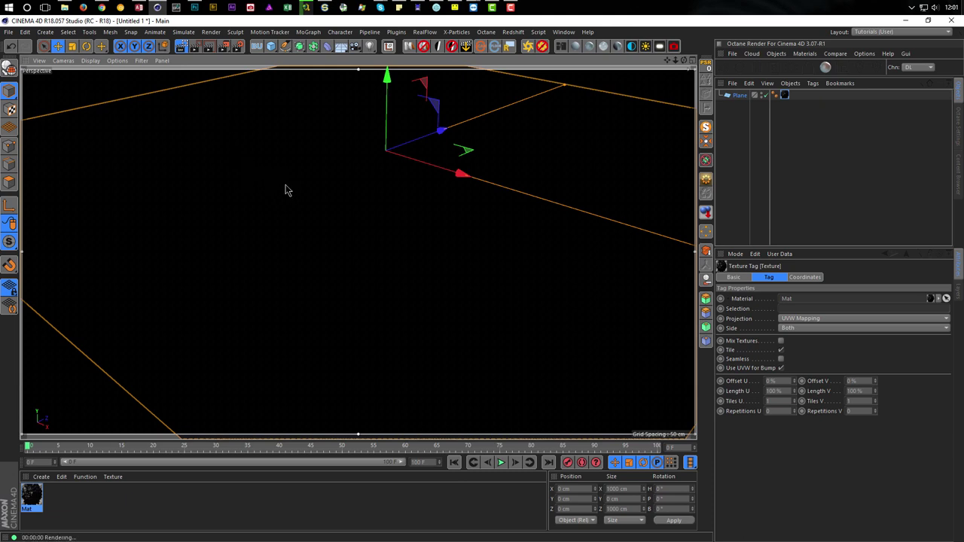
click(410, 50)
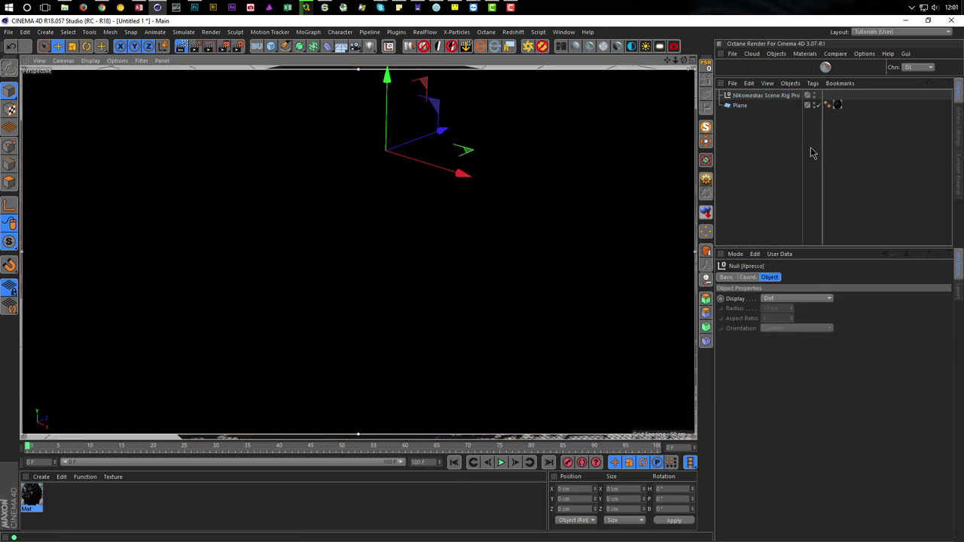
click(783, 96)
key(ctrl+r)
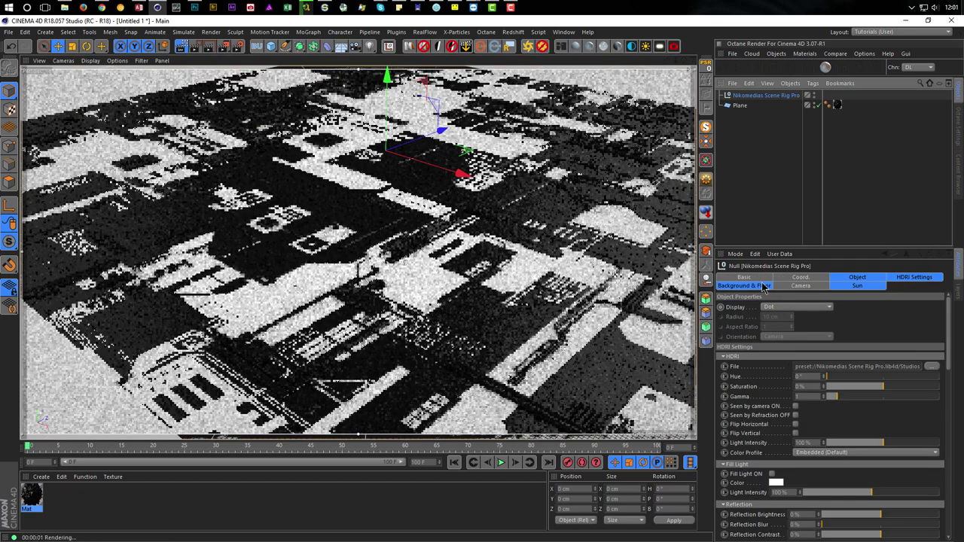
Step: Turn off the floor in the scene rig's Background & Floor settings and enlarge the attributes area
click(762, 286)
scroll(775, 398, down, 3)
click(808, 525)
drag(808, 247, 814, 194)
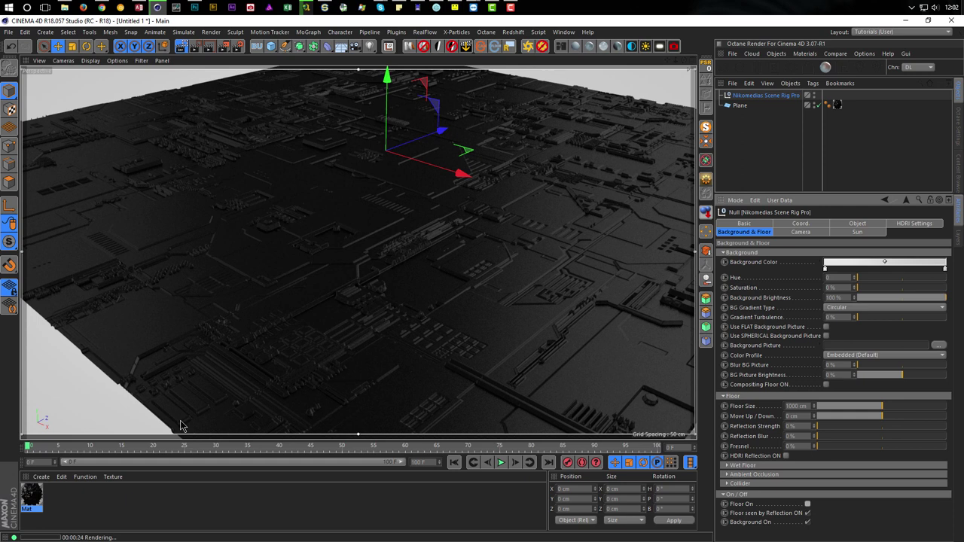
Step: Reopen the displaced material beside the render, review its displacement settings and close the Material Editor
double_click(31, 497)
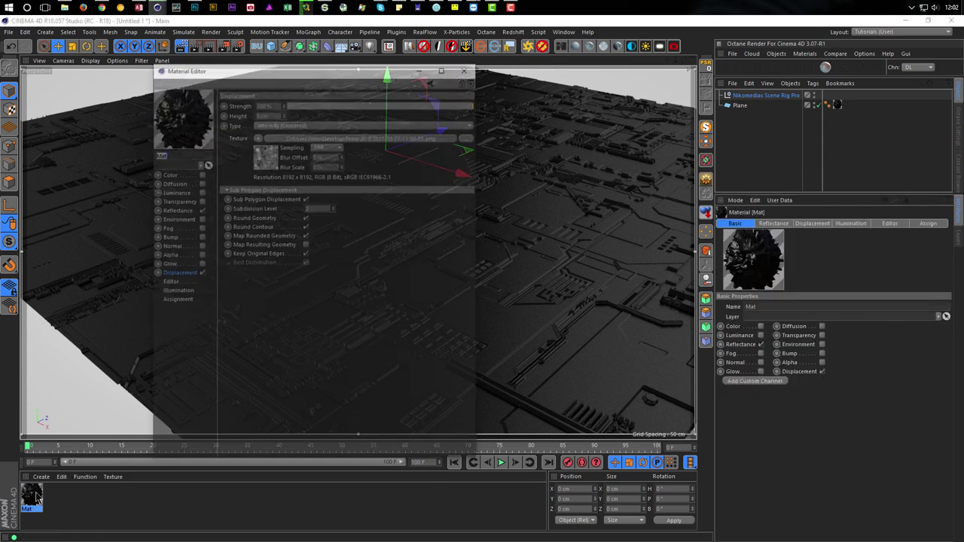
drag(329, 70, 559, 103)
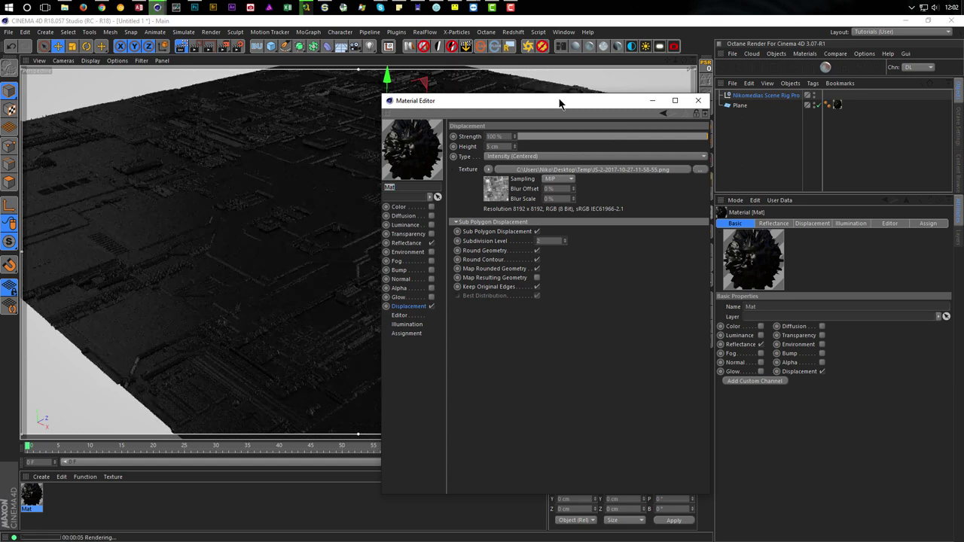
mouse_move(559, 103)
mouse_down()
mouse_move(685, 105)
mouse_move(571, 118)
mouse_up()
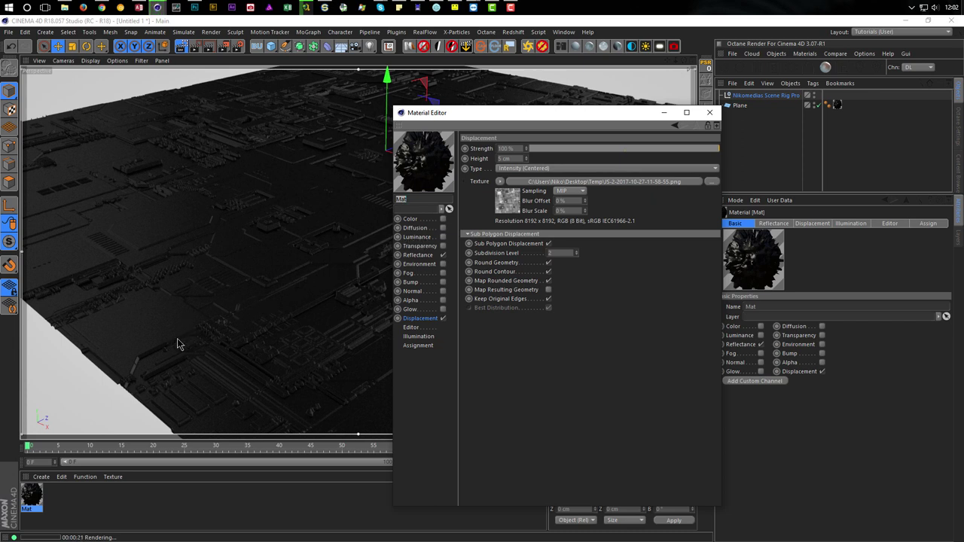
click(710, 114)
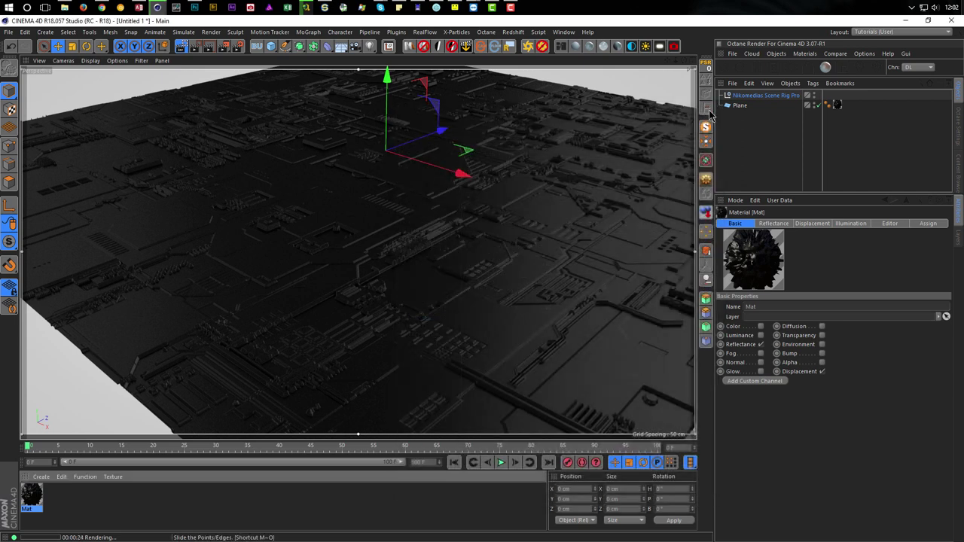
Step: Create a second material and open it in the Material Editor, moving the window toward the middle of the viewport
double_click(67, 502)
double_click(28, 499)
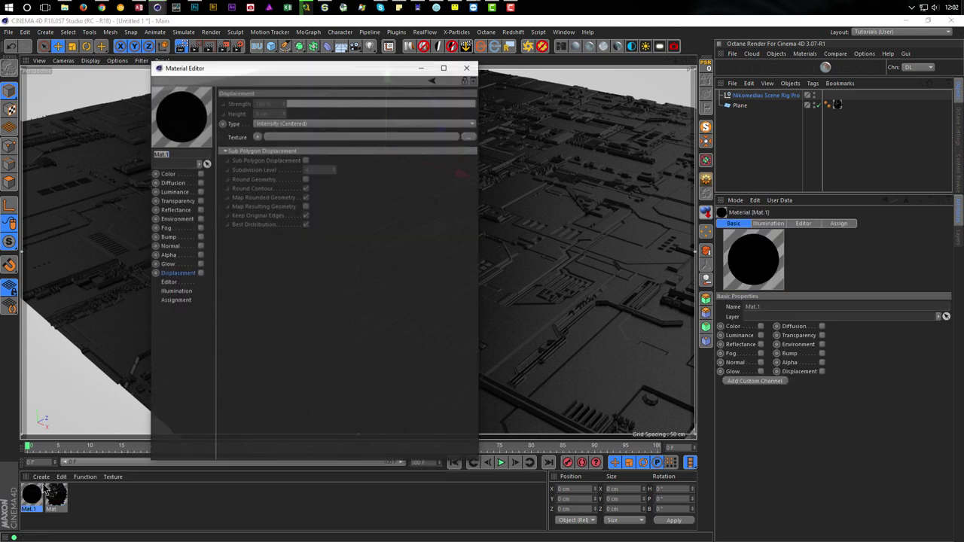
drag(280, 70, 368, 91)
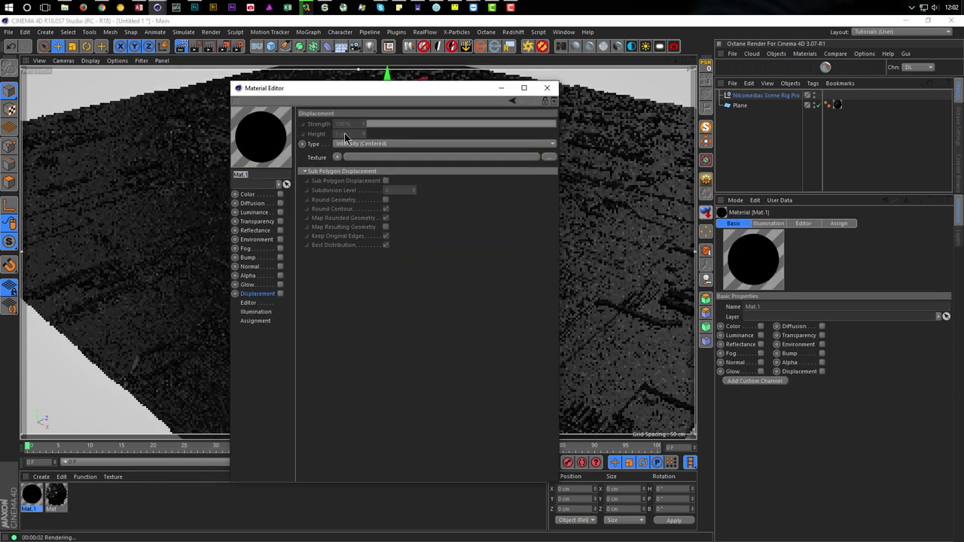
Step: Enable Reflectance on Mat.1 and set its layer Fresnel to Conductor with the Gold preset
click(280, 231)
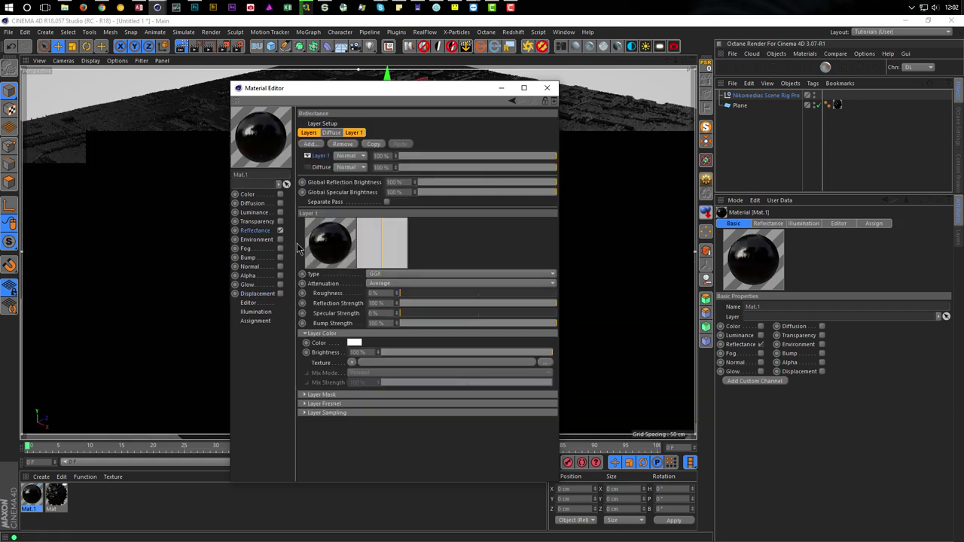
click(354, 404)
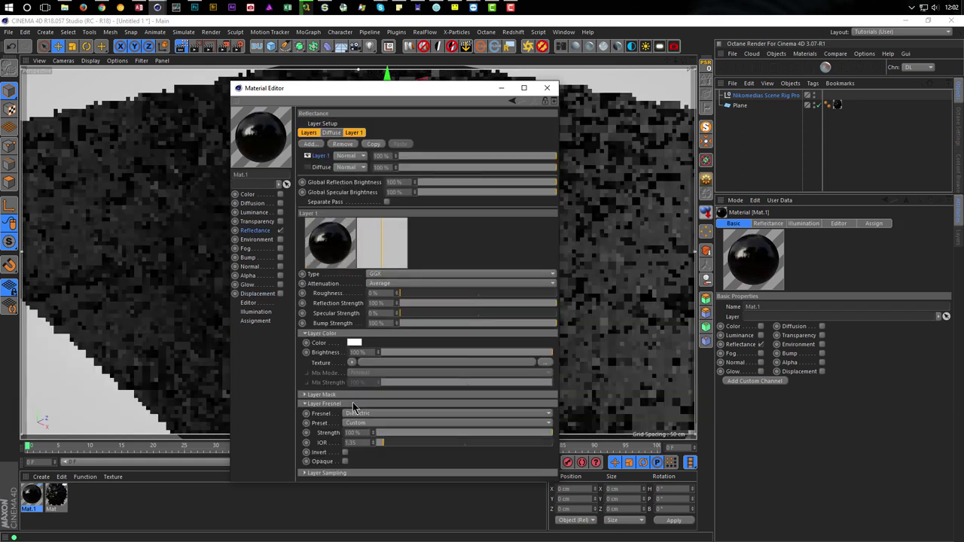
click(365, 413)
click(366, 444)
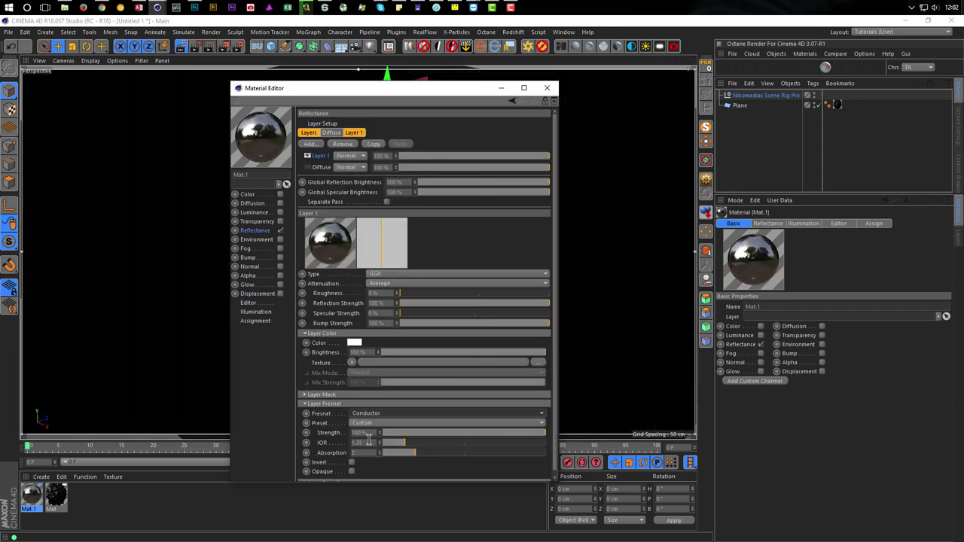
click(376, 423)
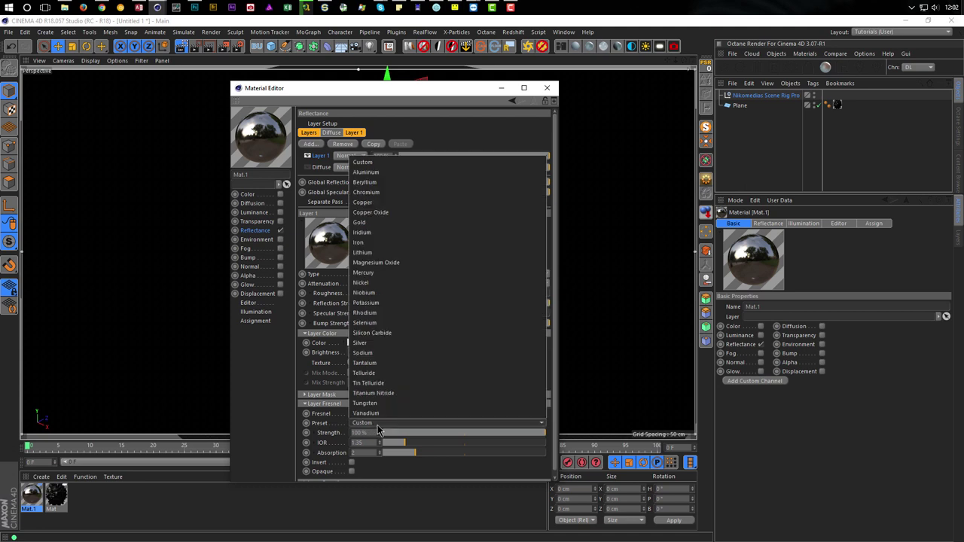
click(378, 223)
key(ctrl+r)
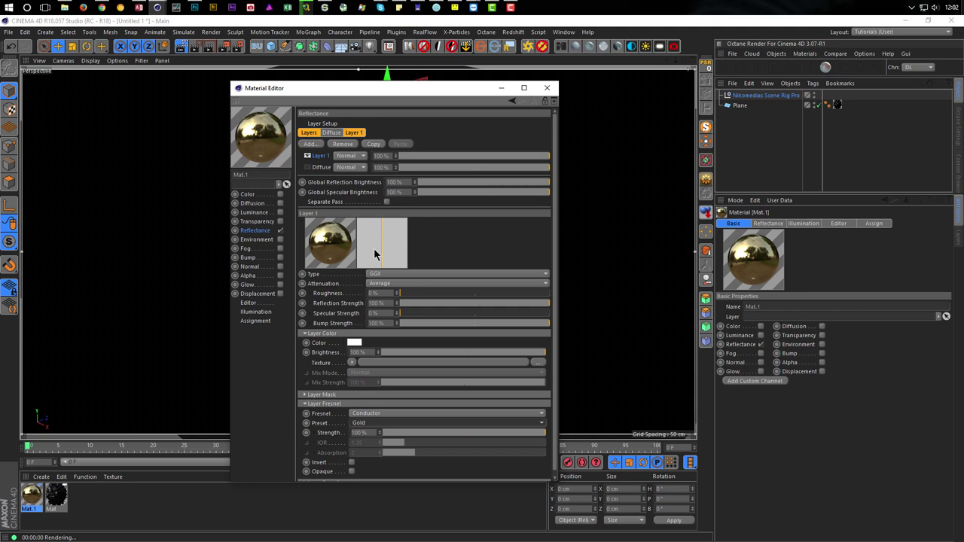
Step: Set the gold reflection layer's roughness to 5% and assign the material to the Plane
double_click(376, 293)
key(ctrl+r)
text(5)
key(Return)
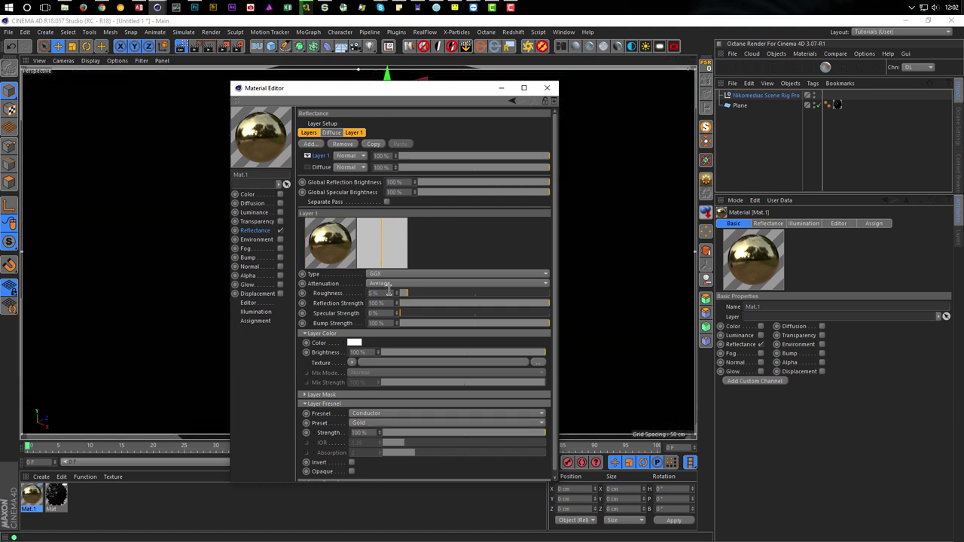
key(ctrl+r)
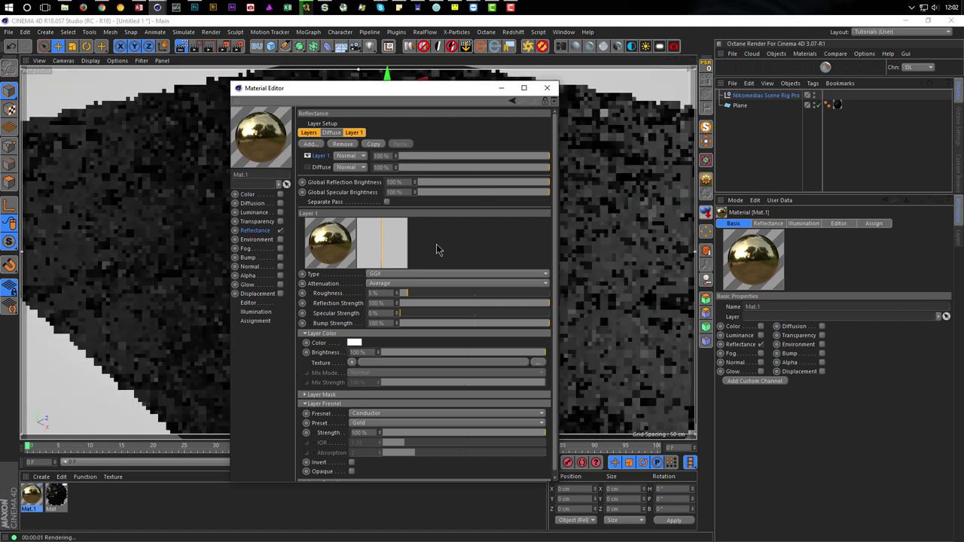
click(547, 88)
drag(39, 493, 744, 111)
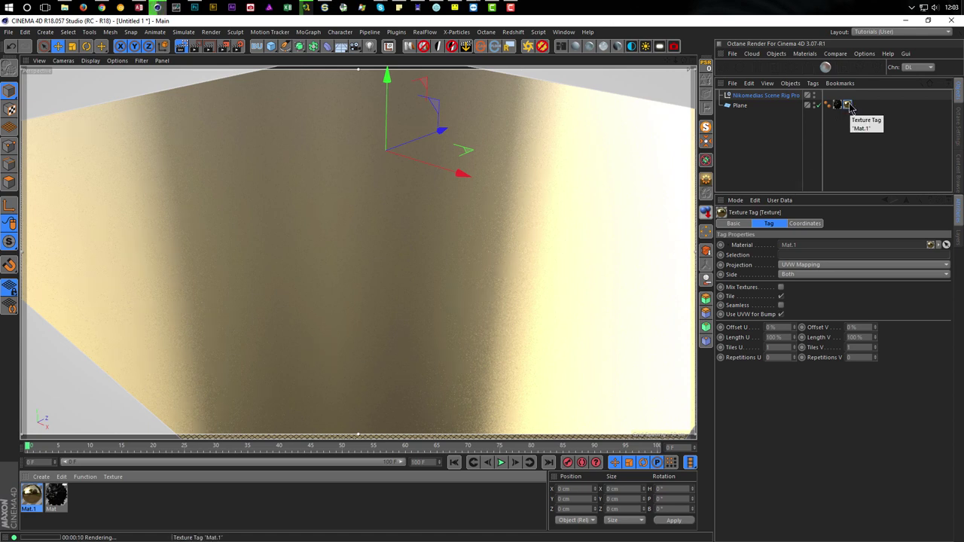
Step: Copy the displacement texture from the black material Mat into the displacement texture slot of the gold Mat.1
double_click(64, 493)
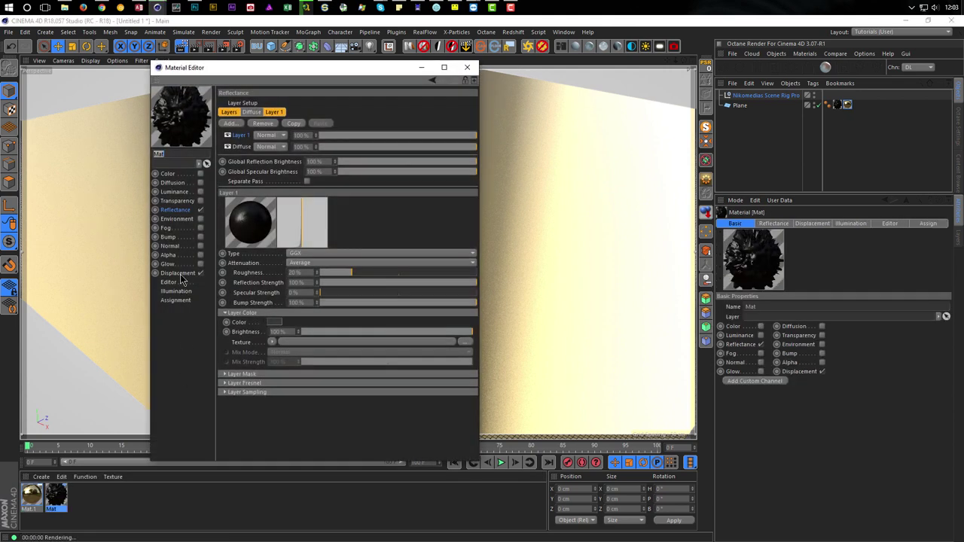
right_click(181, 273)
click(178, 272)
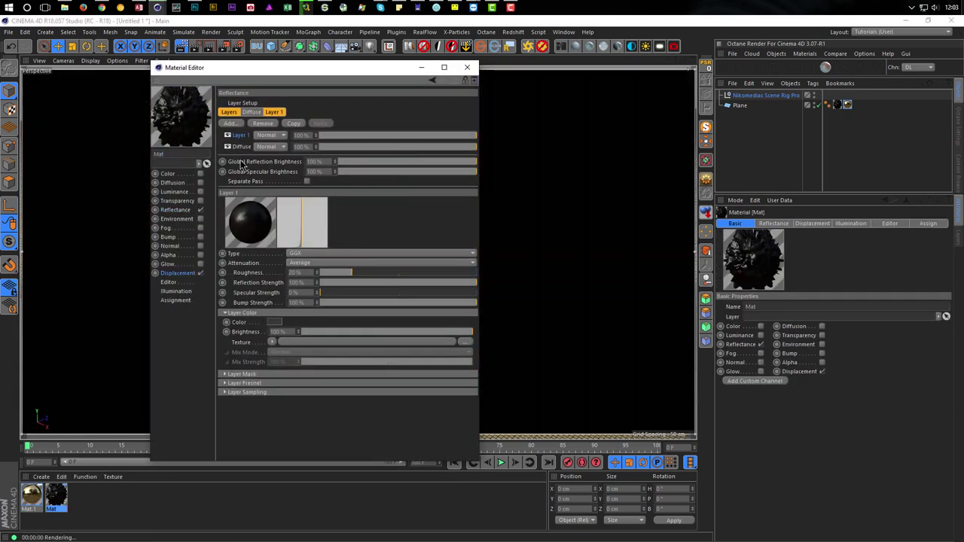
click(187, 275)
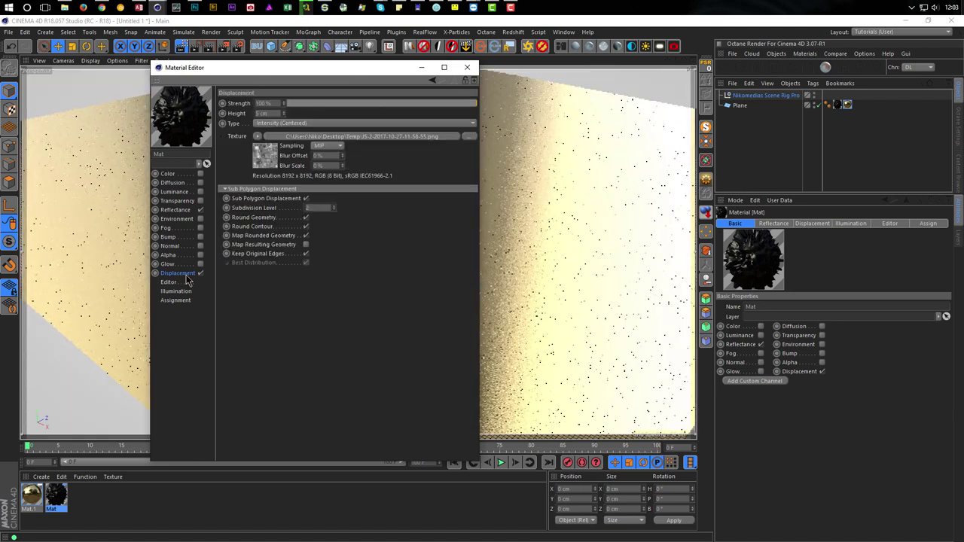
right_click(237, 140)
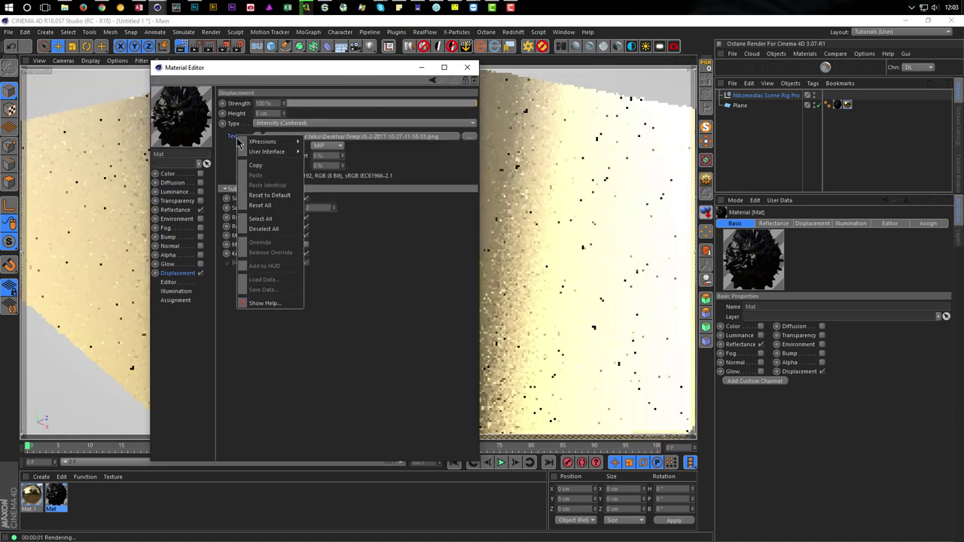
click(256, 165)
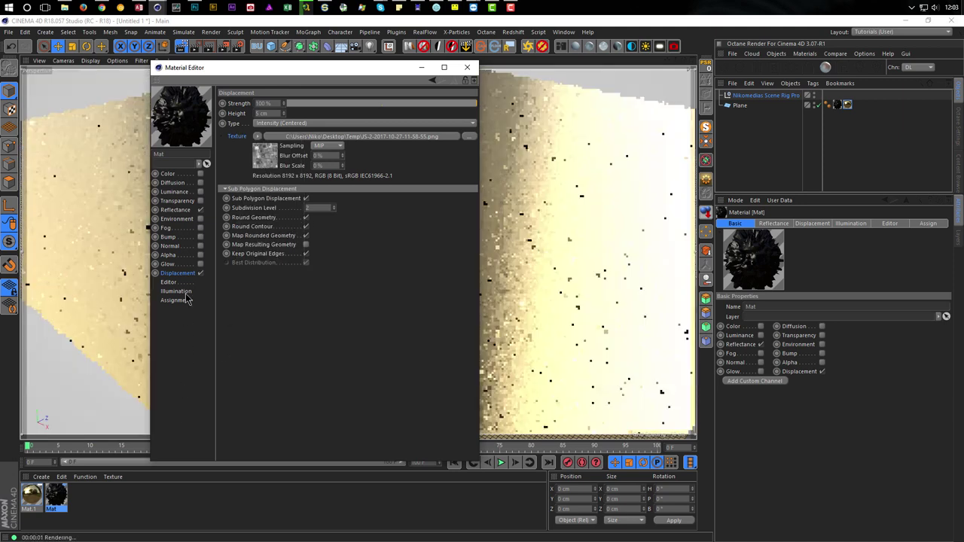
click(31, 494)
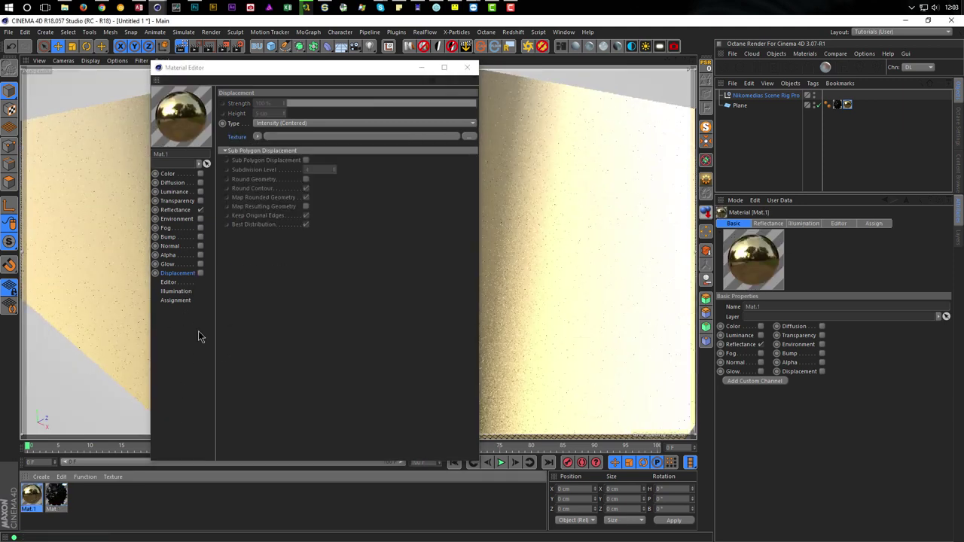
right_click(241, 139)
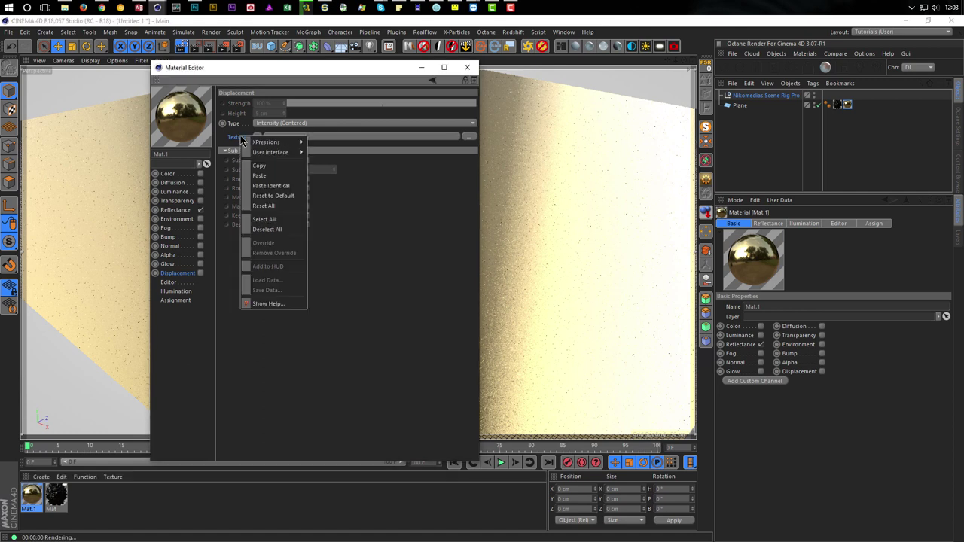
click(263, 174)
Step: Enable Sub Polygon Displacement and Round Geometry for the gold material, activate its Displacement channel and close the Material Editor
click(305, 198)
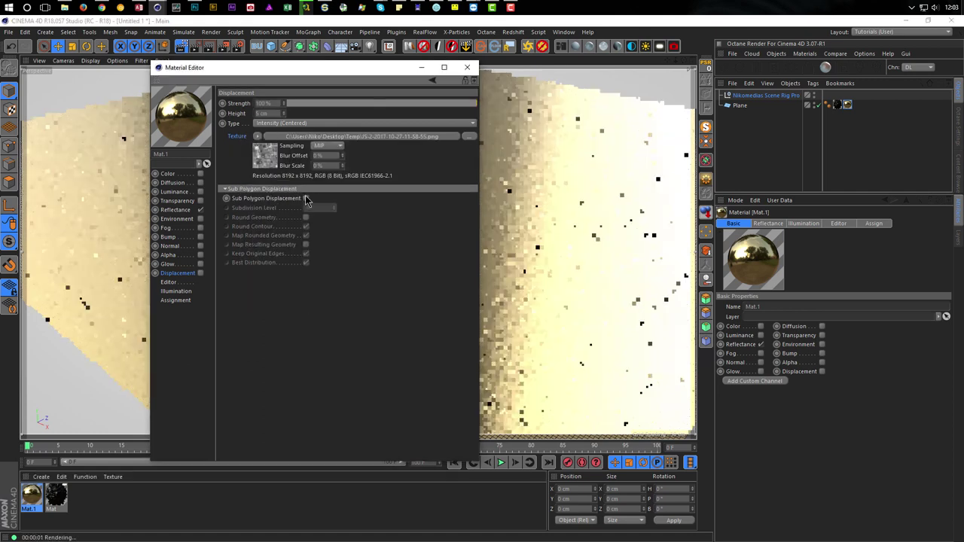
click(306, 198)
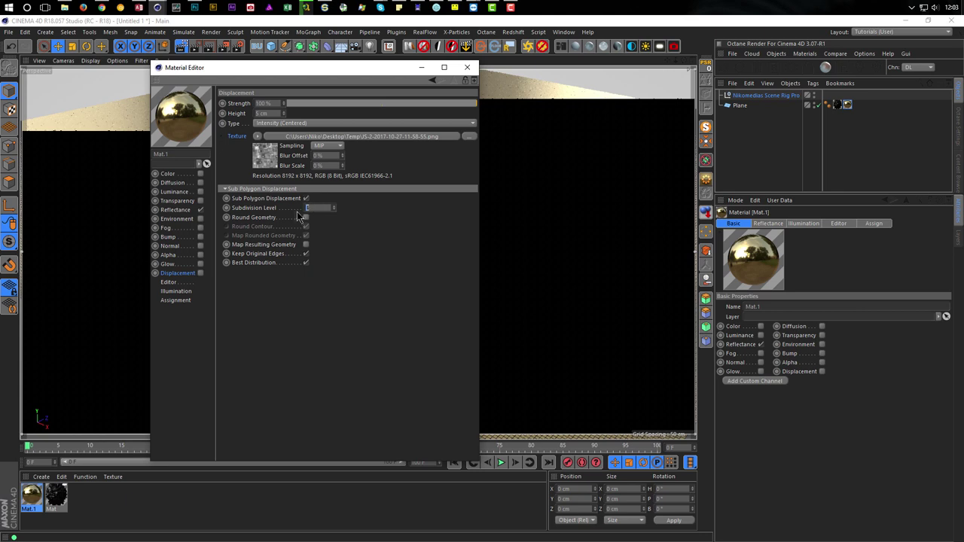
click(305, 217)
click(201, 272)
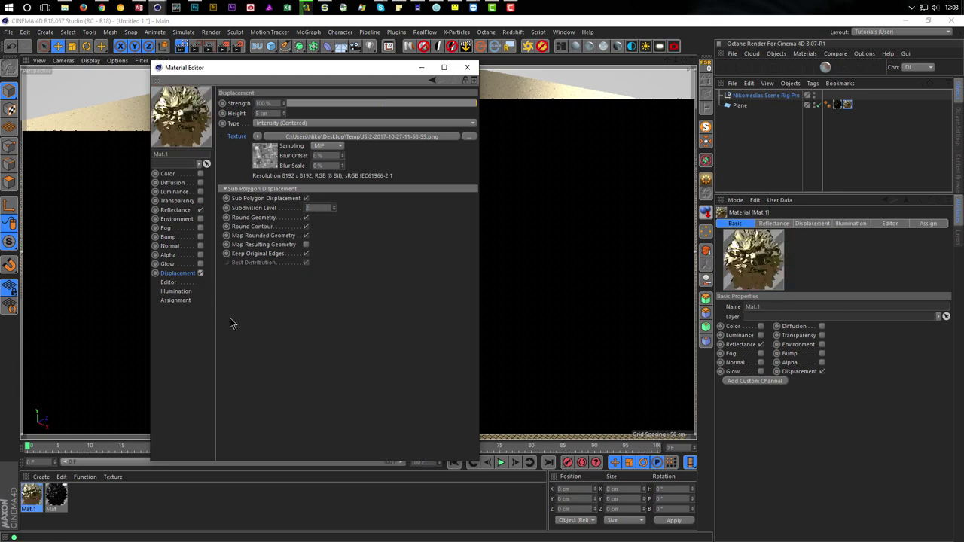
click(467, 67)
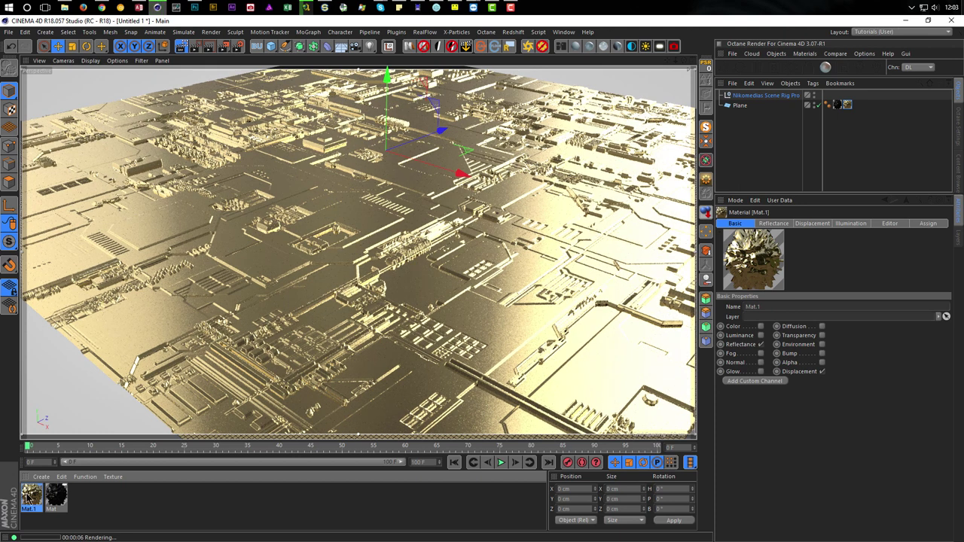
Step: Enable the gold material's Alpha channel, turn off Image Alpha and load Ambient Occlusion as the alpha texture
double_click(31, 495)
drag(305, 68, 605, 97)
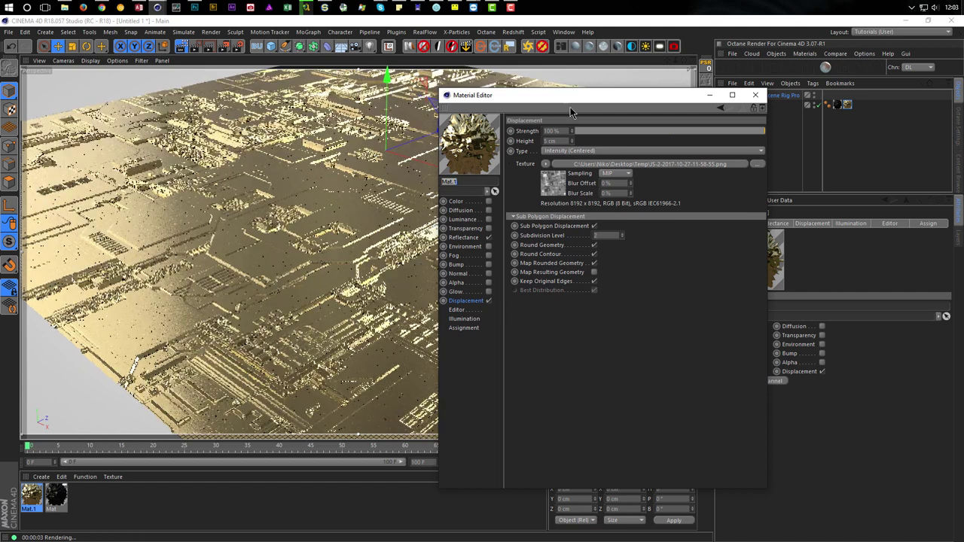
click(482, 286)
click(488, 283)
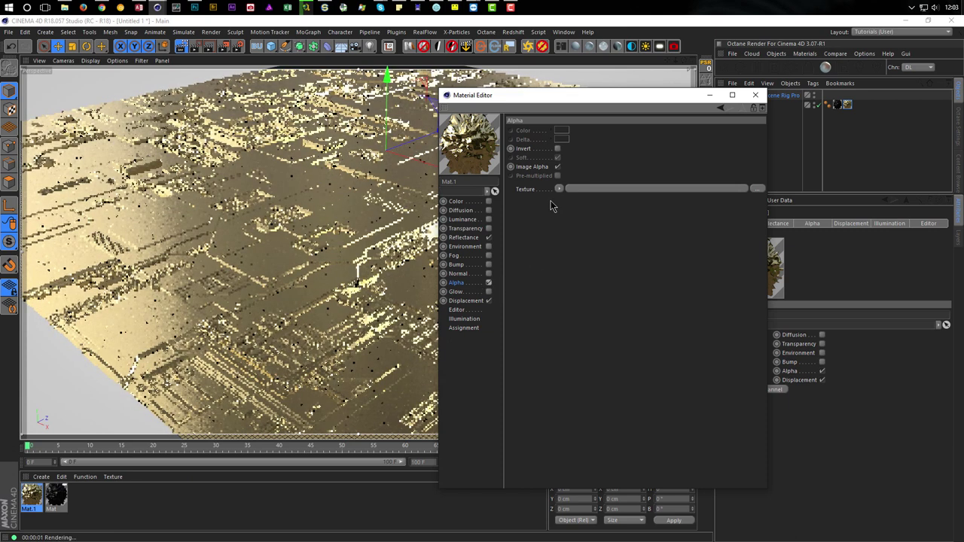
click(557, 167)
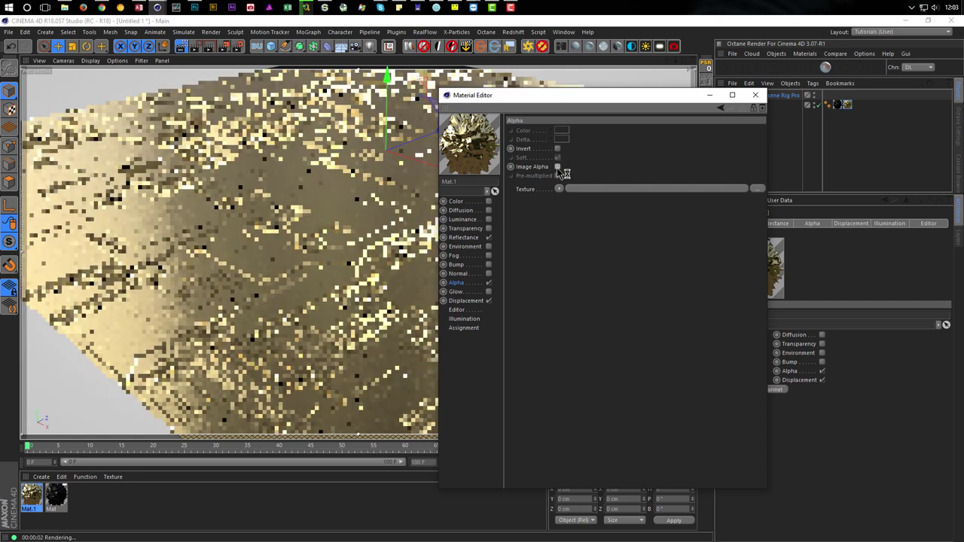
click(558, 188)
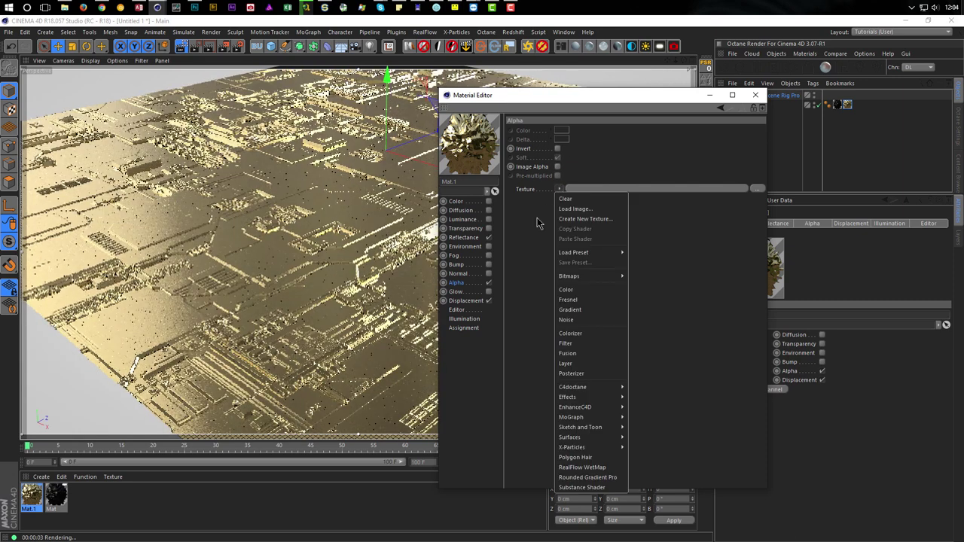
mouse_move(574, 399)
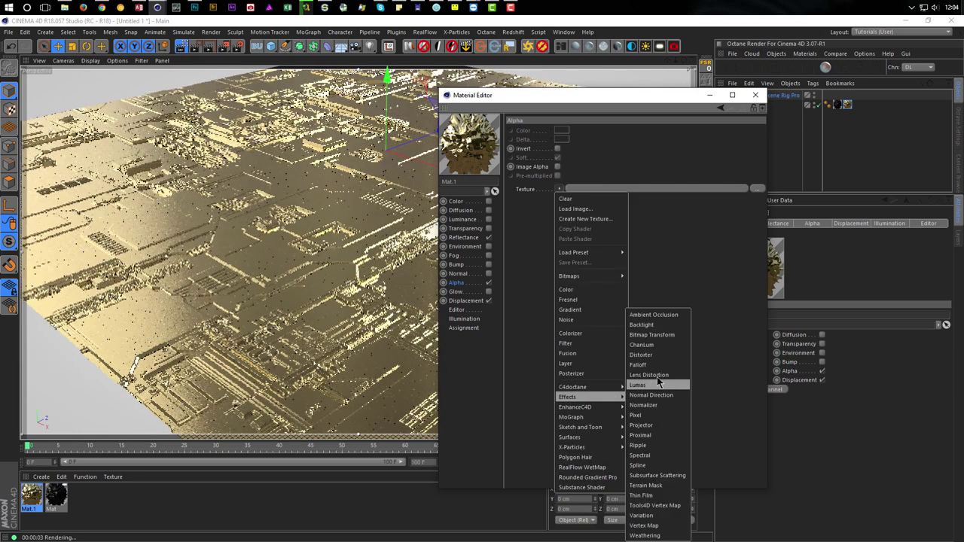
click(667, 313)
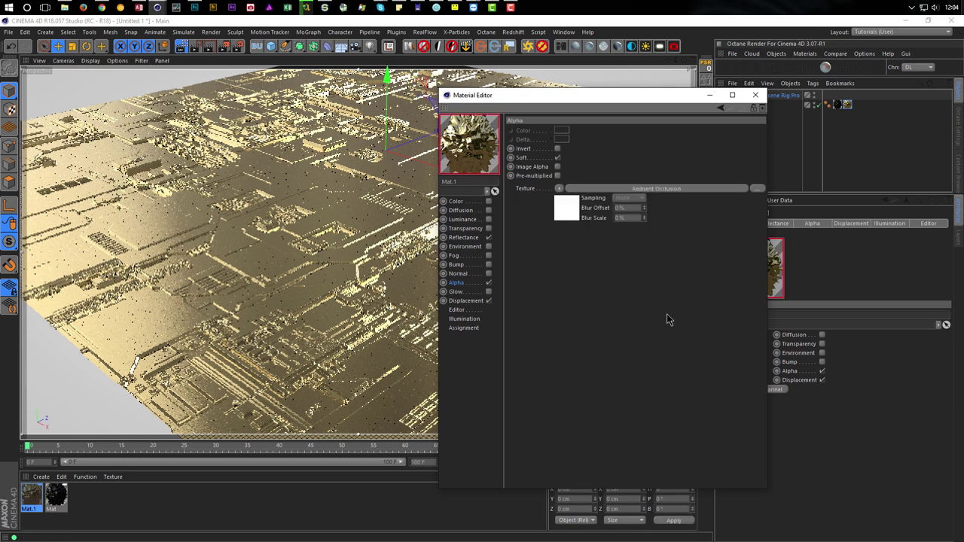
Step: In the Ambient Occlusion shader, enable Invert Direction and invert the knots of the color gradient
click(569, 213)
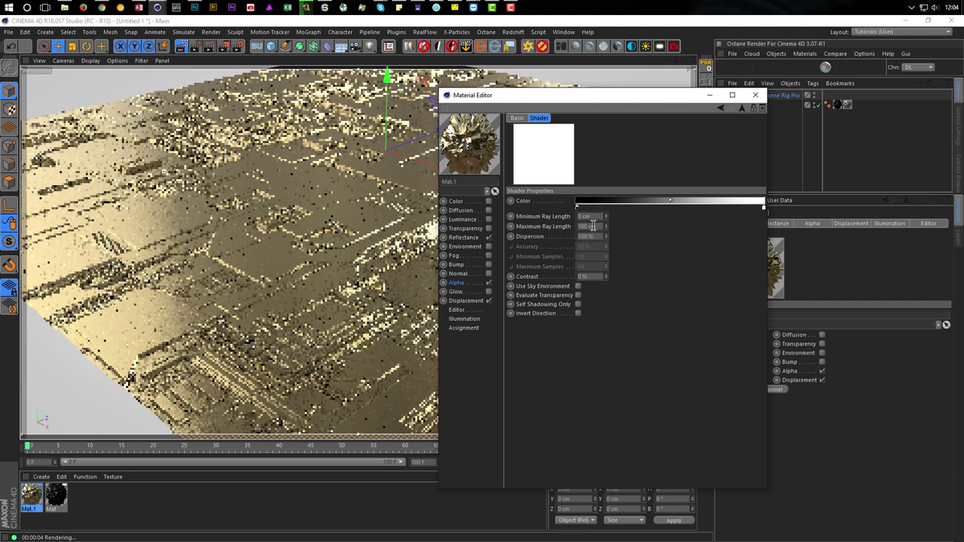
click(578, 315)
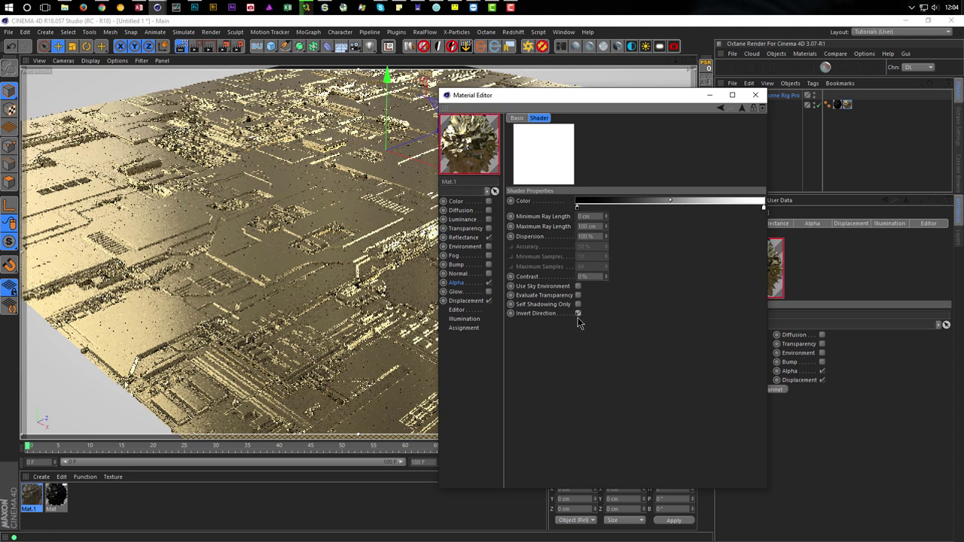
right_click(646, 201)
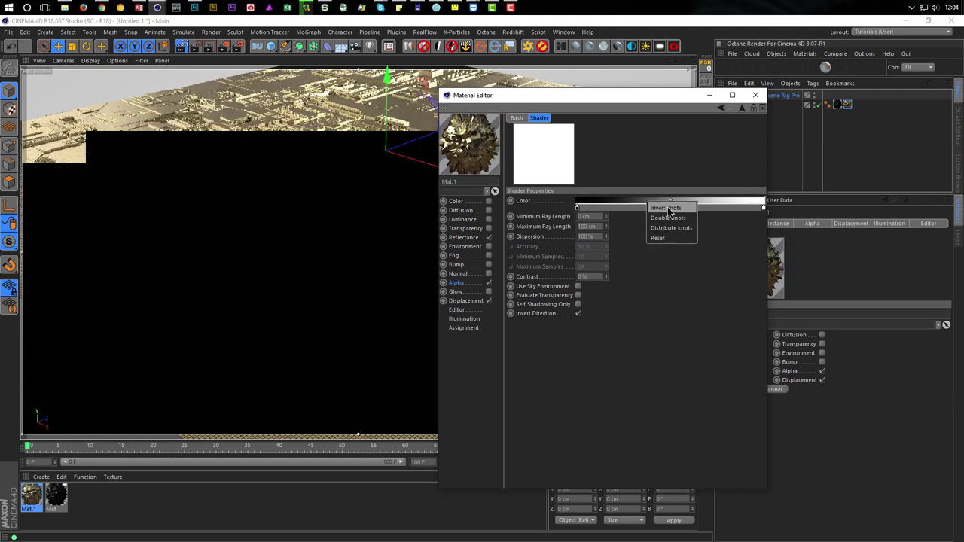
click(667, 207)
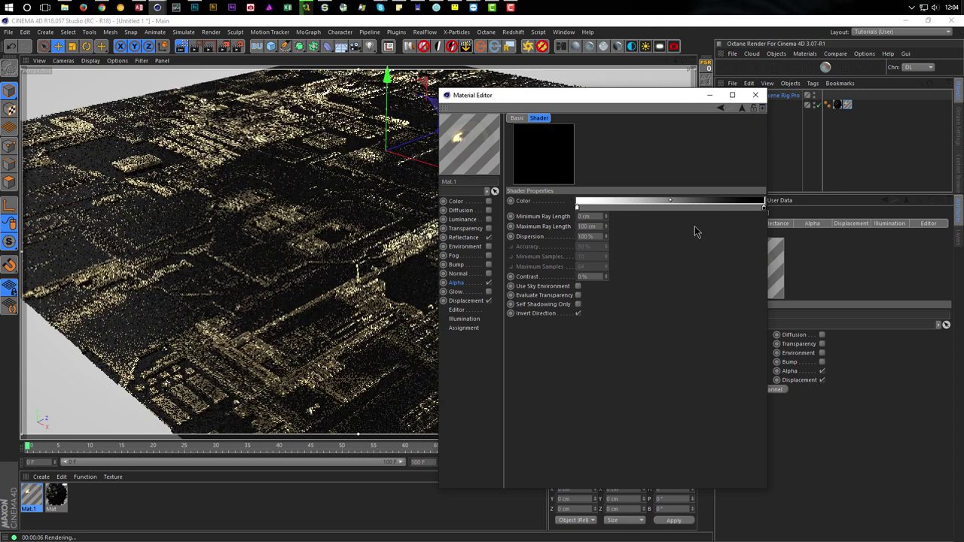
Step: Set the interpolation of the ambient occlusion gradient's white knot to None
click(579, 206)
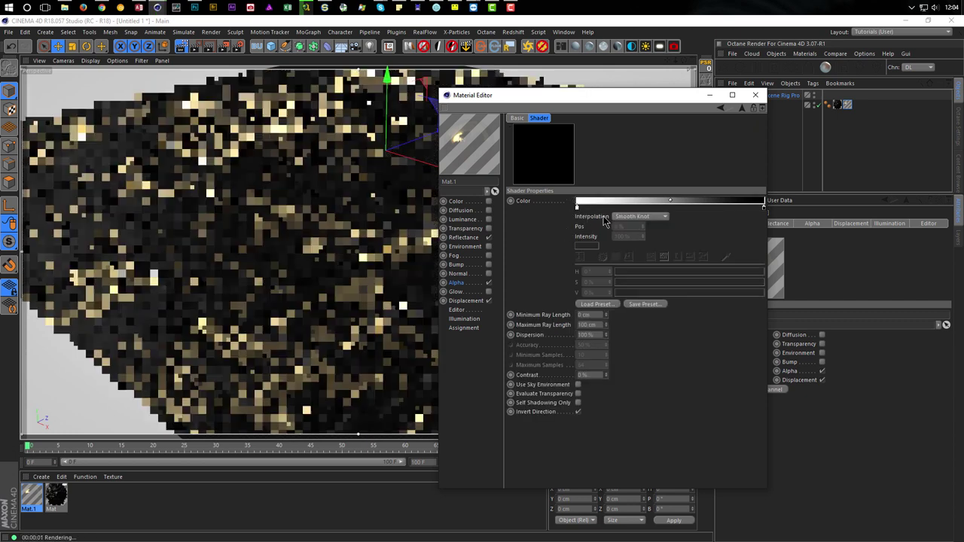
click(629, 216)
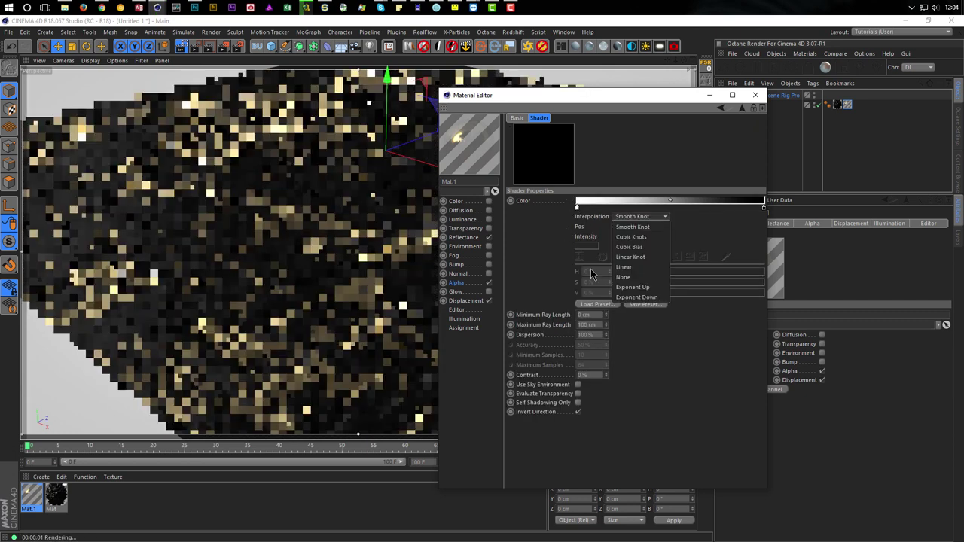
click(622, 277)
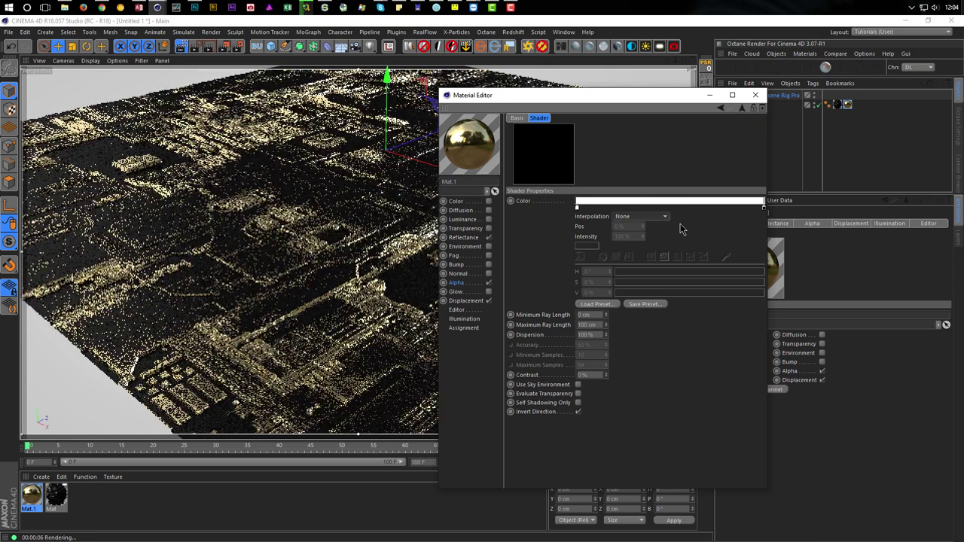
Step: Set the ambient occlusion's Maximum Ray Length to 1 cm
click(587, 325)
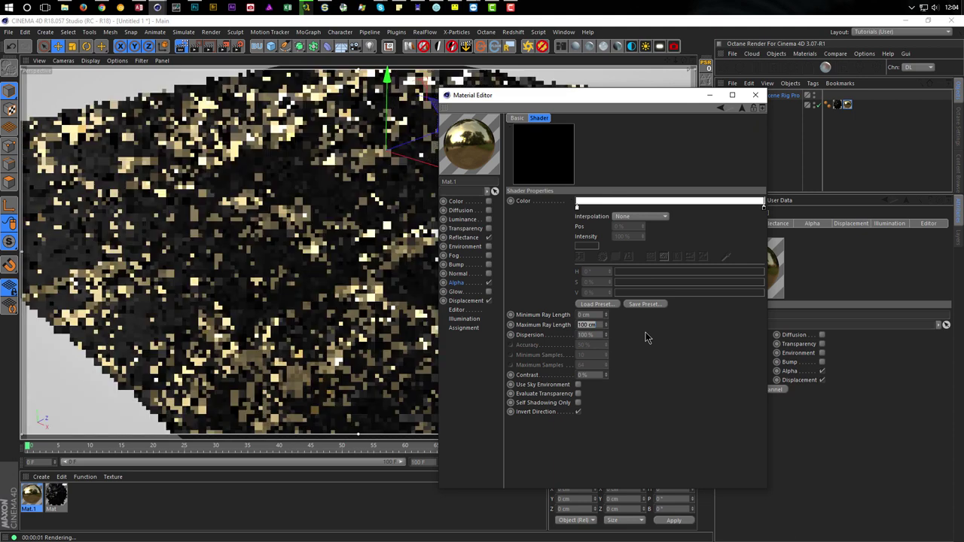
text(1)
key(Return)
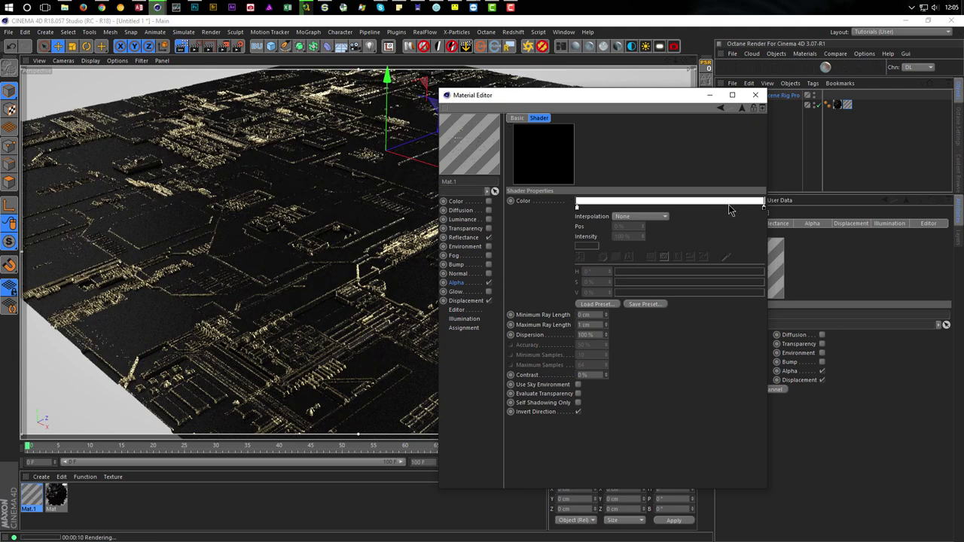
Step: Move the black knot of the ambient occlusion color gradient to a position of 50 %
drag(765, 210, 672, 213)
click(627, 226)
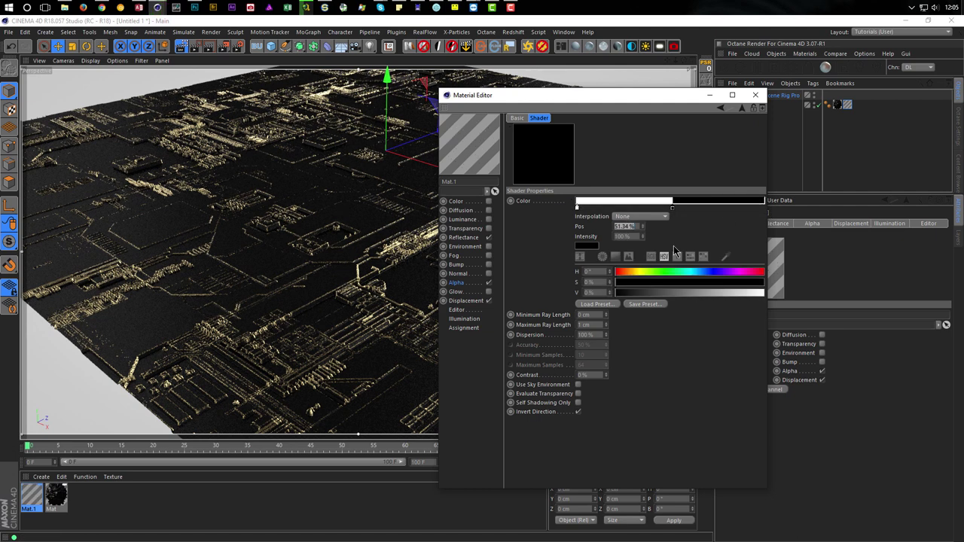
text(50)
key(Return)
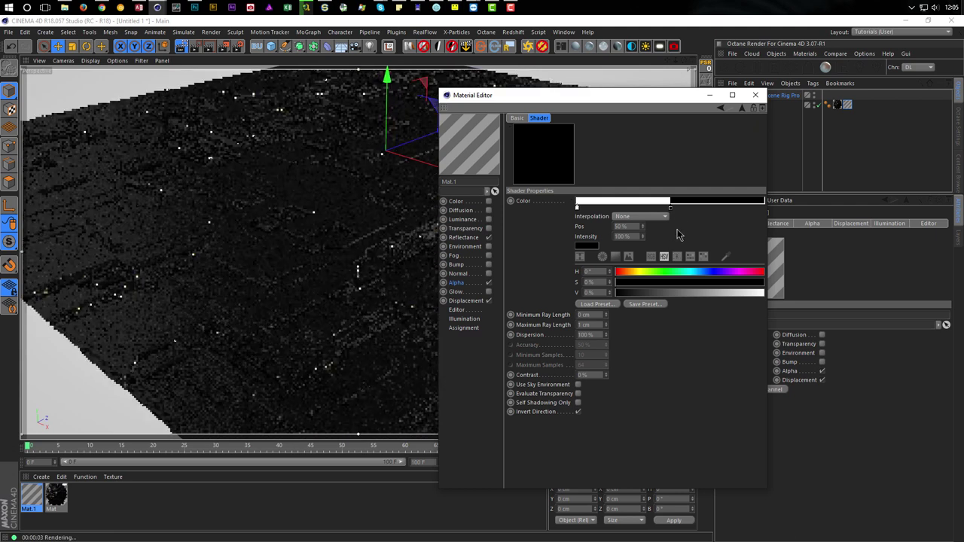
mouse_move(672, 210)
mouse_down()
mouse_move(769, 211)
mouse_move(682, 214)
mouse_up()
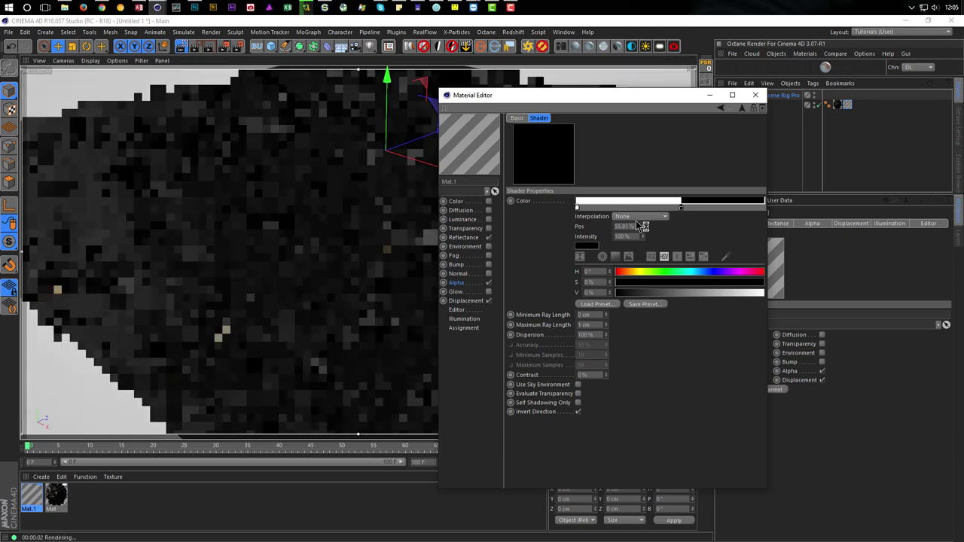
key(Return)
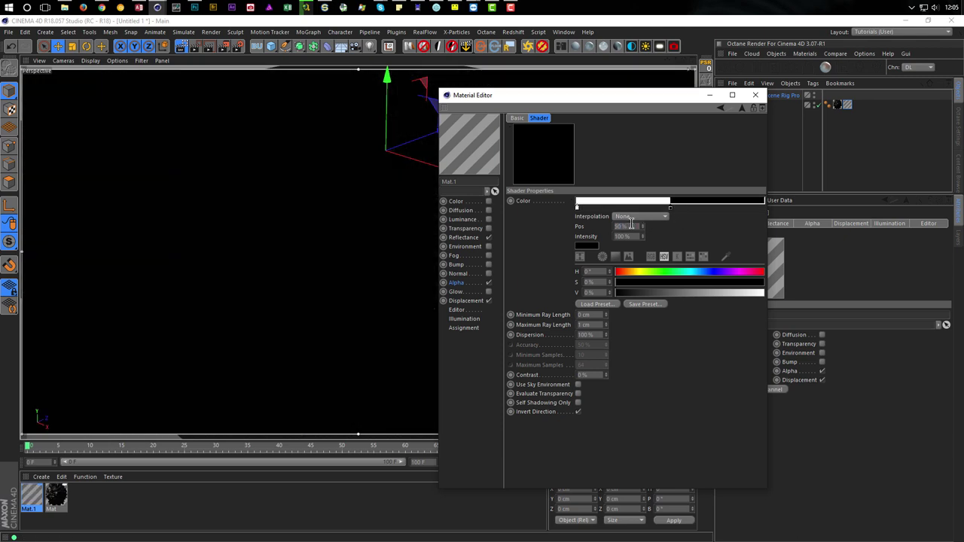
Step: Set the ambient occlusion's Contrast to 100 % and close the Material Editor
click(580, 375)
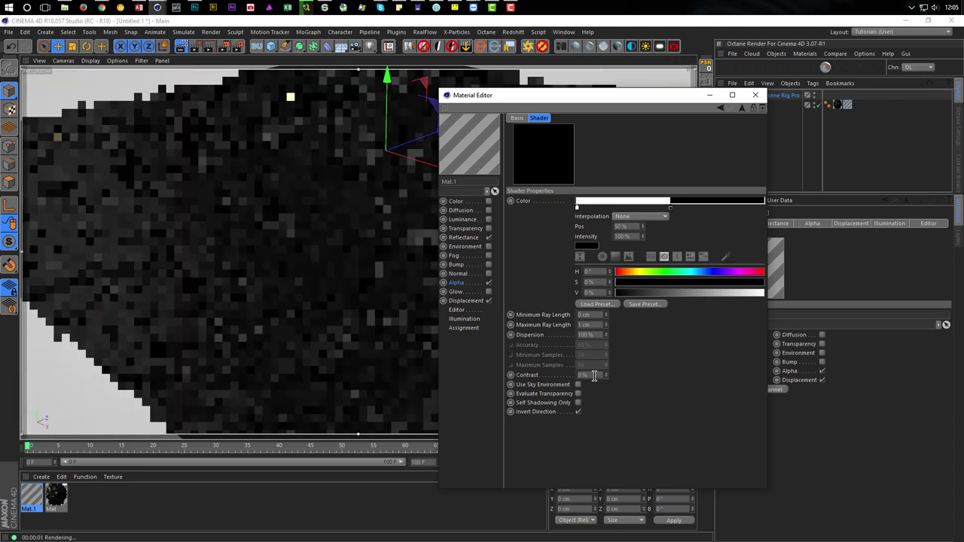
text(100)
key(Return)
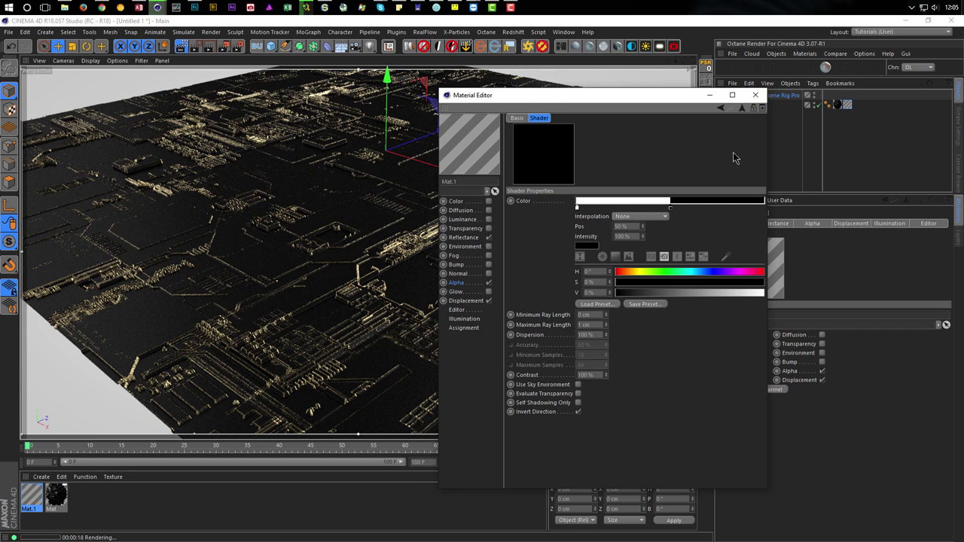
click(755, 94)
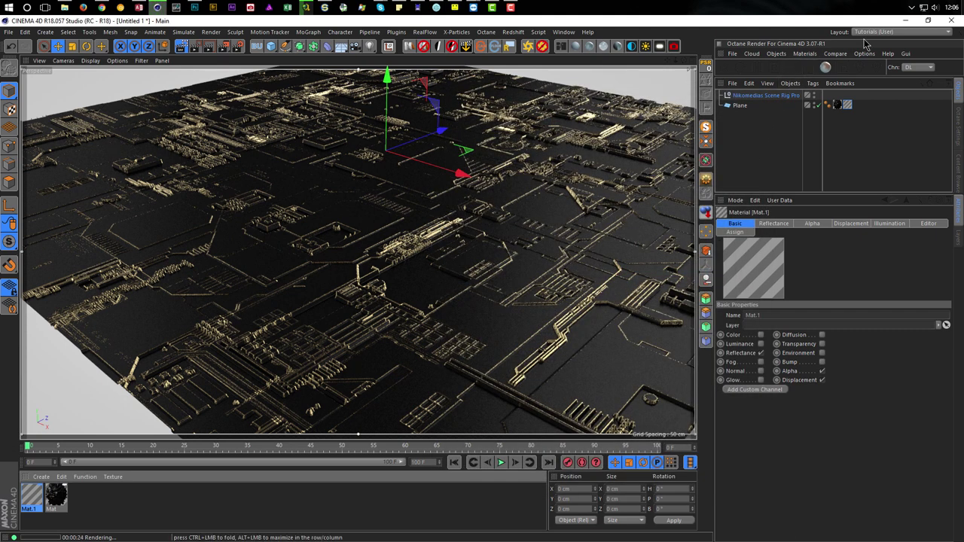
Step: Set the Background Brightness of Nikomedias Scene Rig Pro to 0 % and inspect the plane up close
click(781, 96)
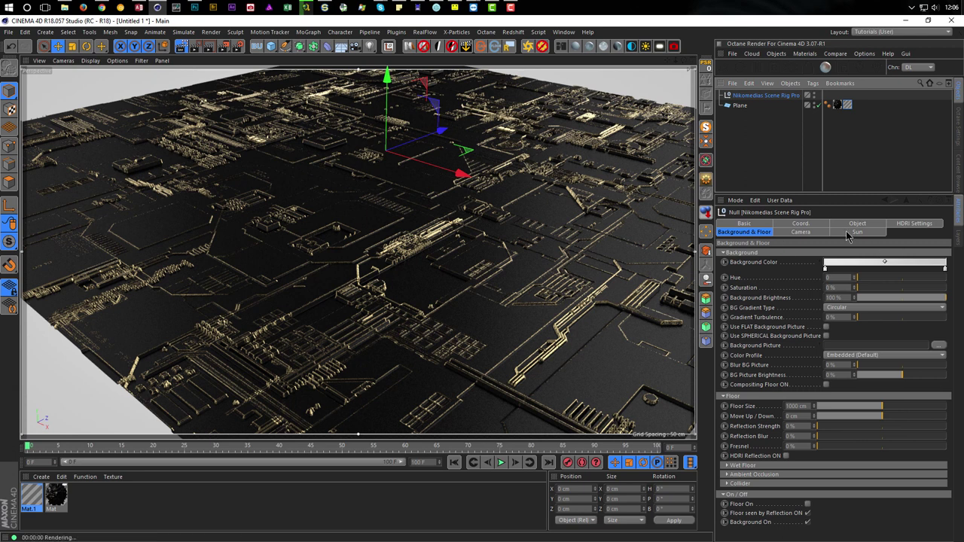
click(855, 323)
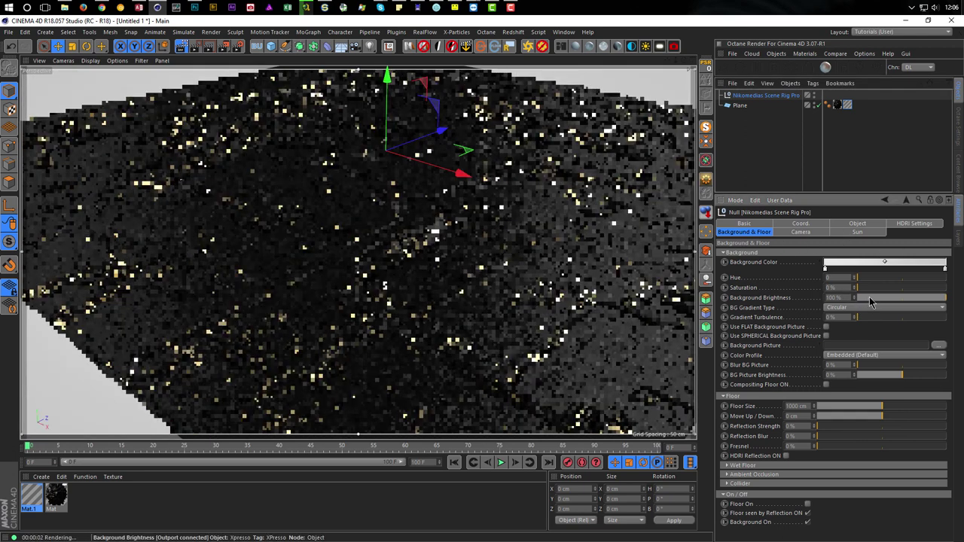
drag(869, 301, 827, 301)
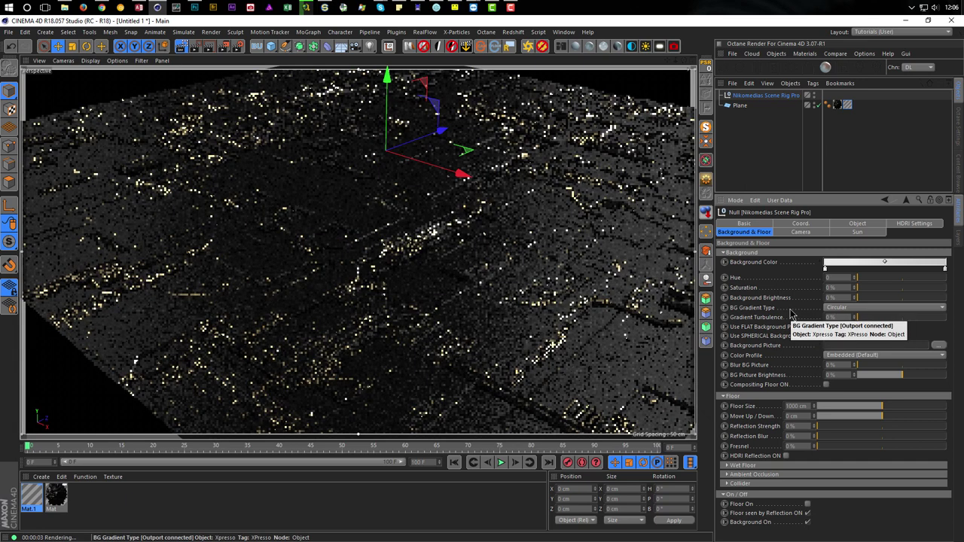
alt+drag(503, 290, 564, 202)
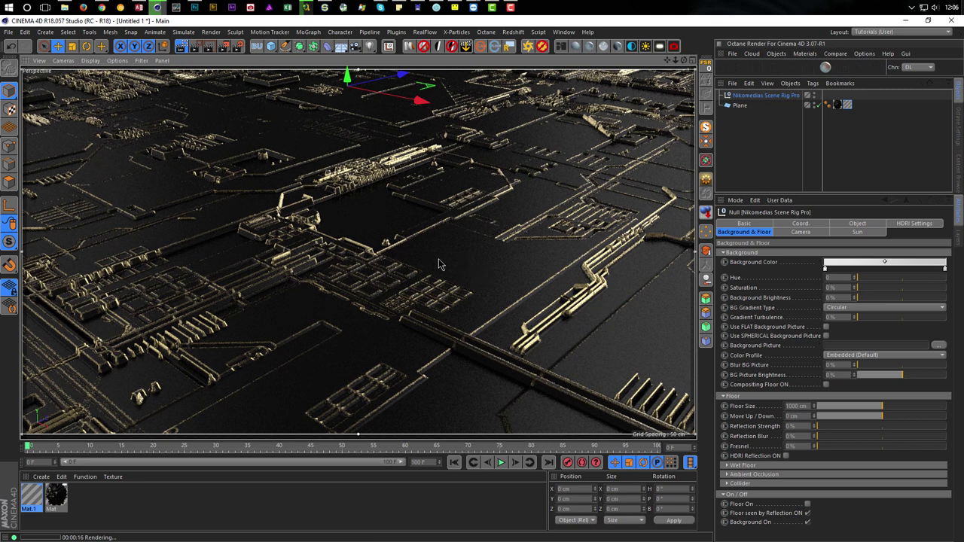
alt+drag(335, 192, 274, 319)
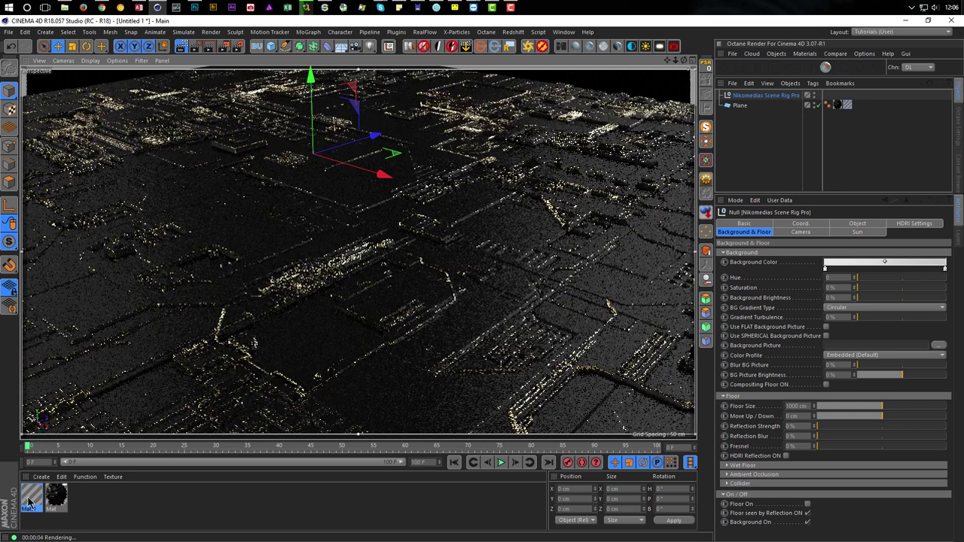
Step: Turn off Sub Polygon Displacement in both the Mat and Mat.1 materials and examine the plane's surface from several angles
double_click(56, 496)
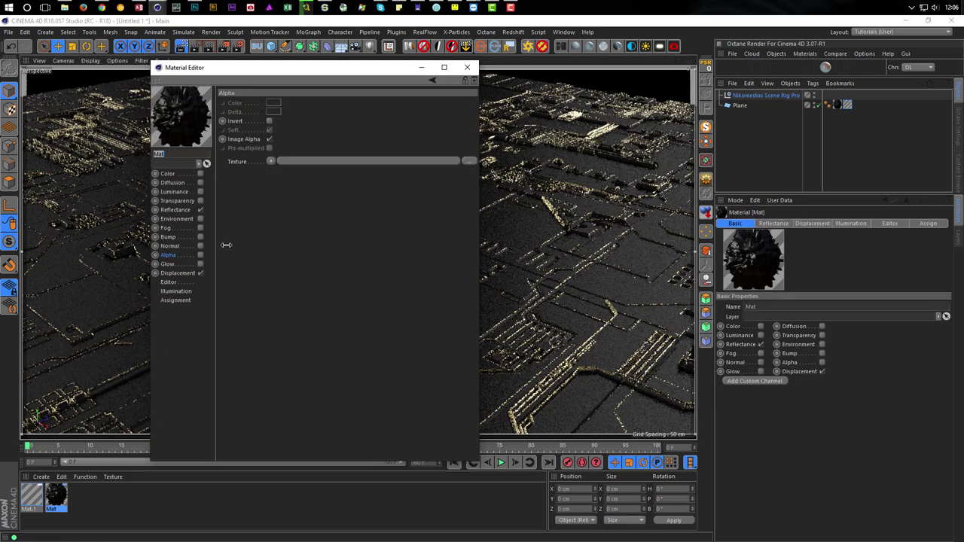
drag(312, 64, 312, 101)
drag(370, 99, 779, 111)
click(556, 315)
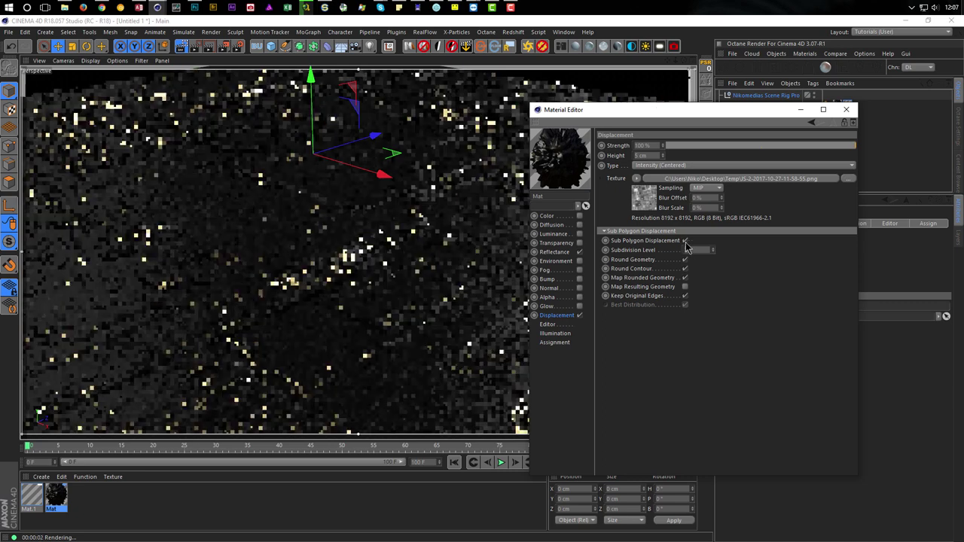
click(684, 241)
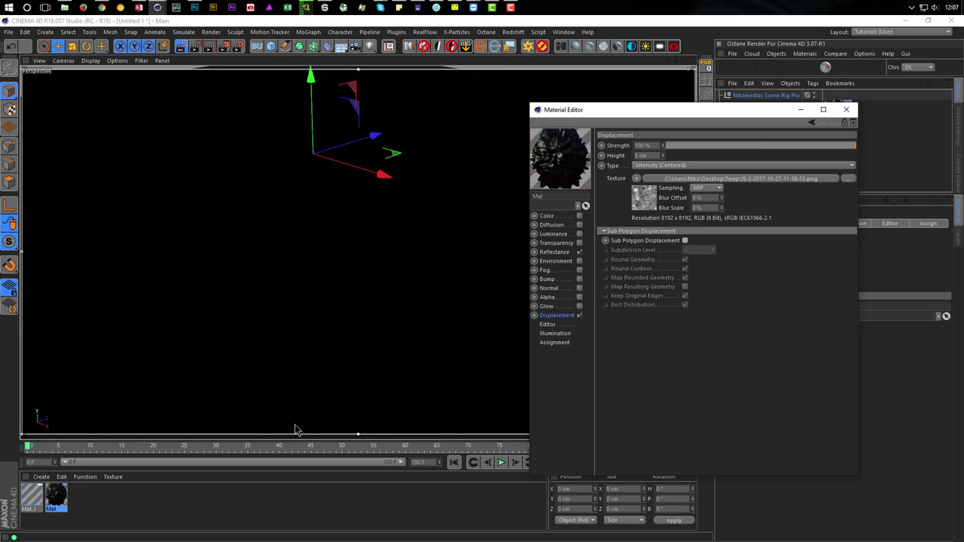
click(33, 495)
click(685, 241)
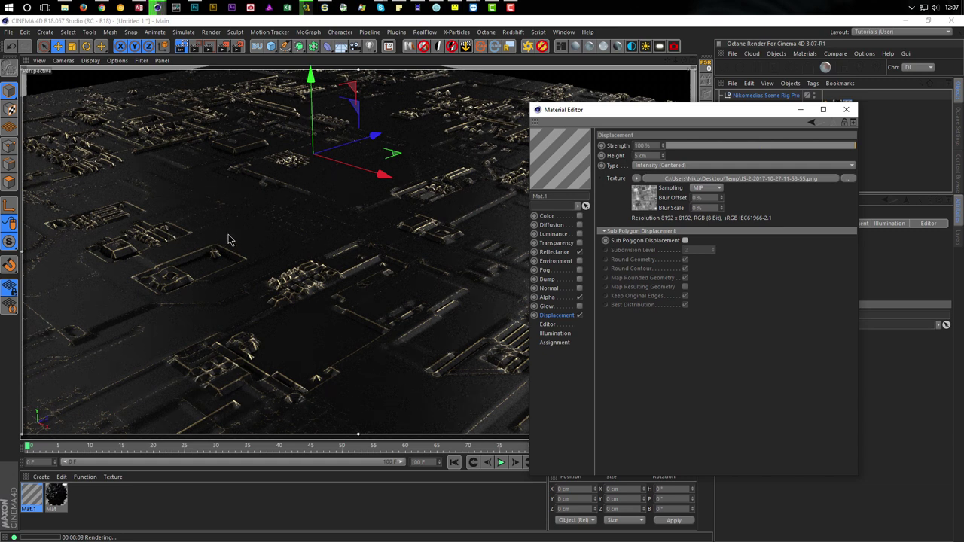
alt+drag(390, 217, 362, 289)
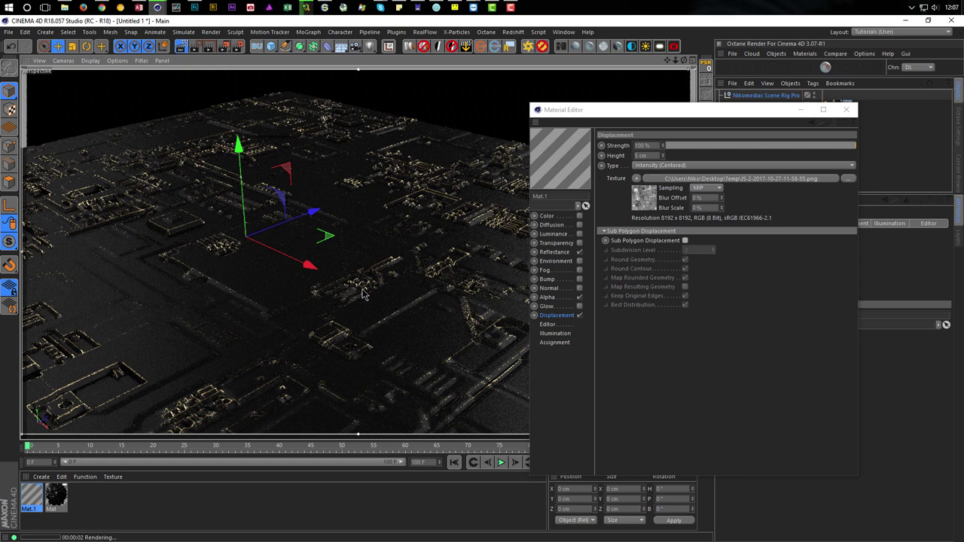
alt+drag(305, 242, 451, 219)
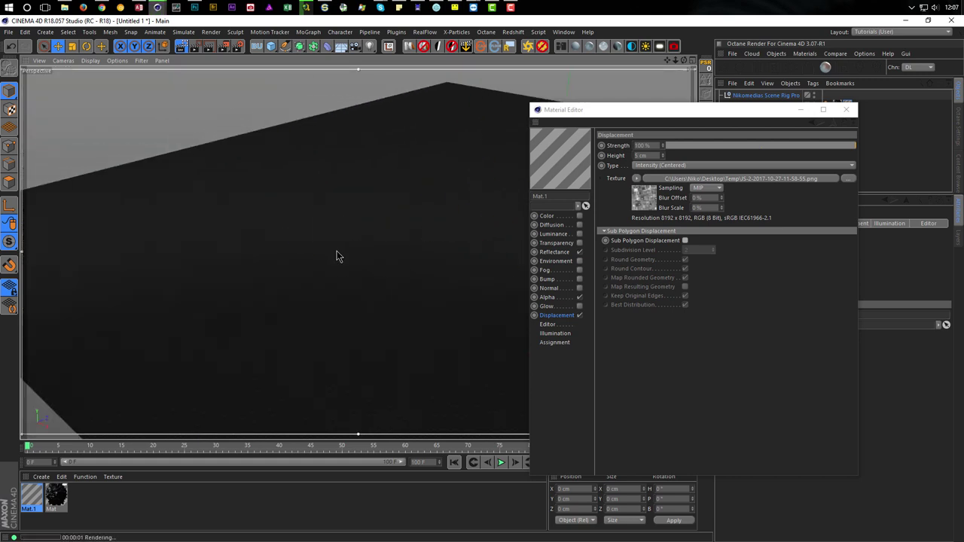
alt+drag(334, 252, 285, 245)
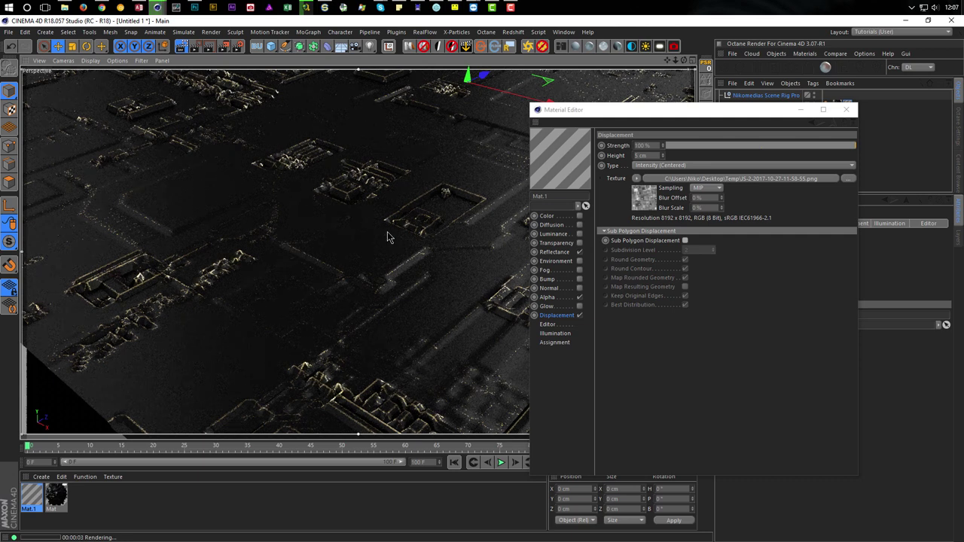
alt+drag(387, 231, 325, 282)
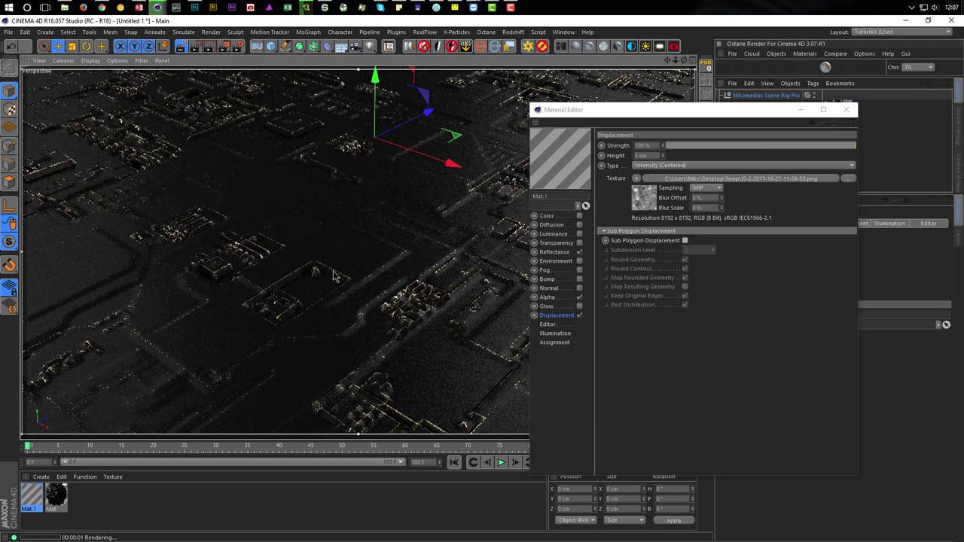
alt+drag(387, 240, 231, 327)
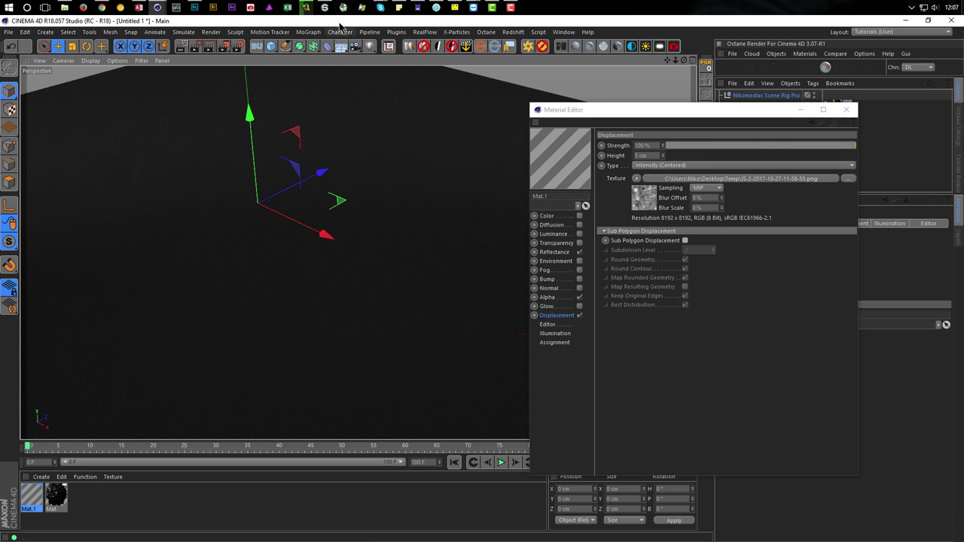
click(436, 7)
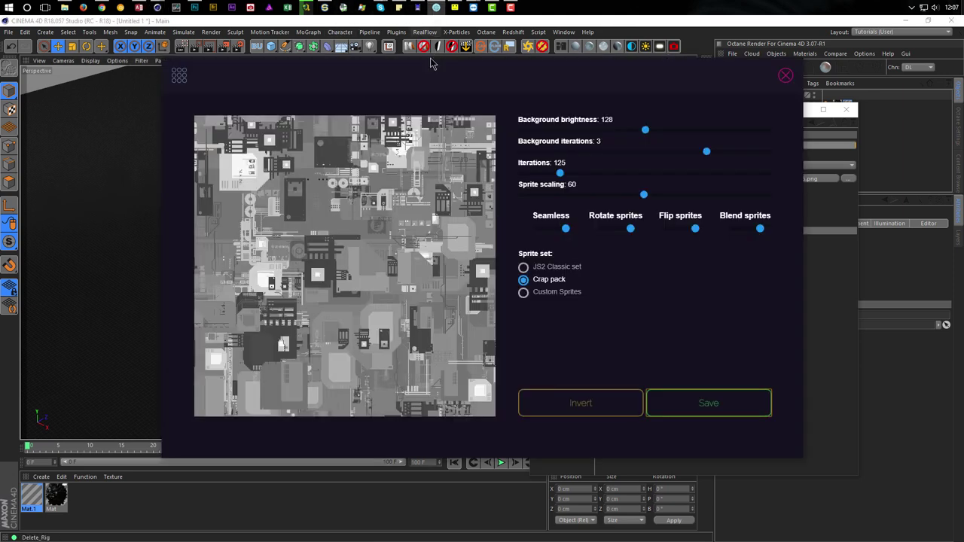
click(425, 282)
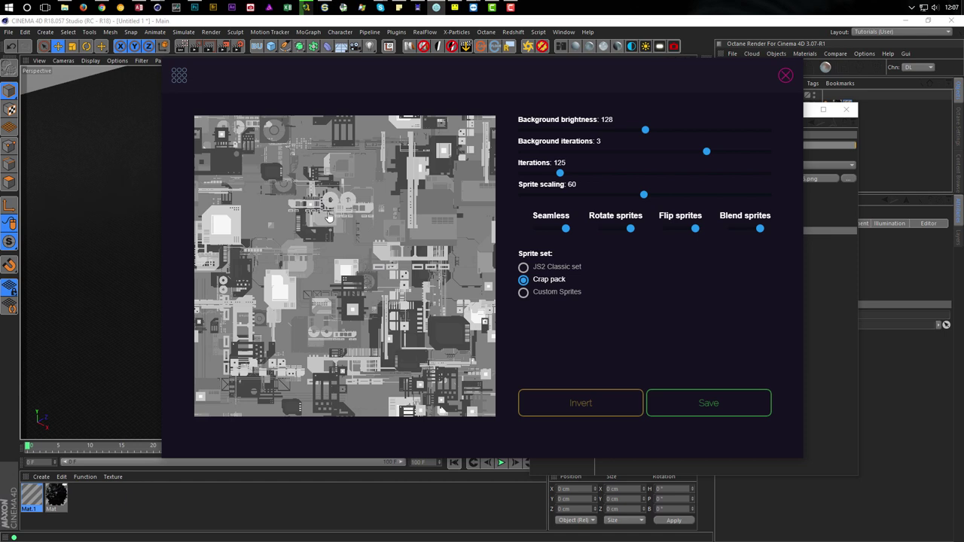
click(684, 407)
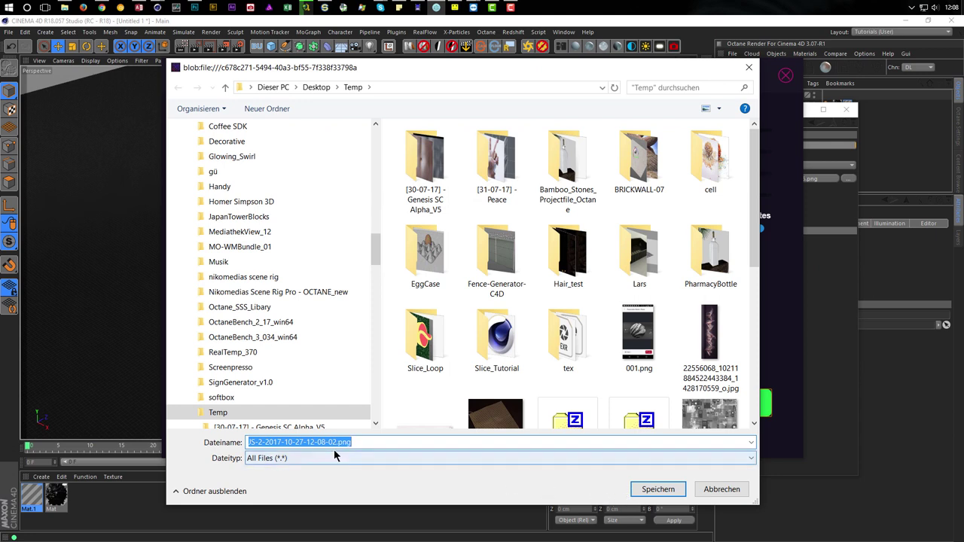
click(664, 495)
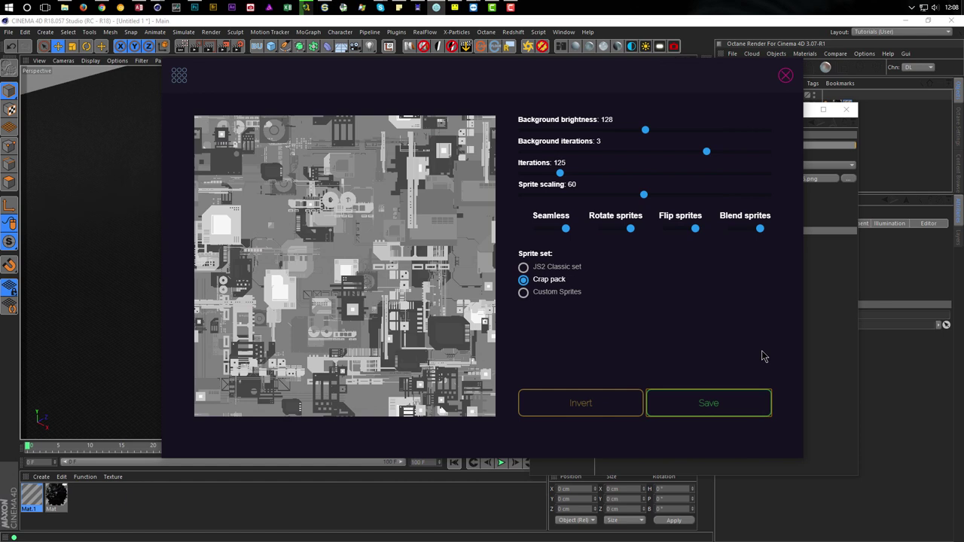
click(745, 23)
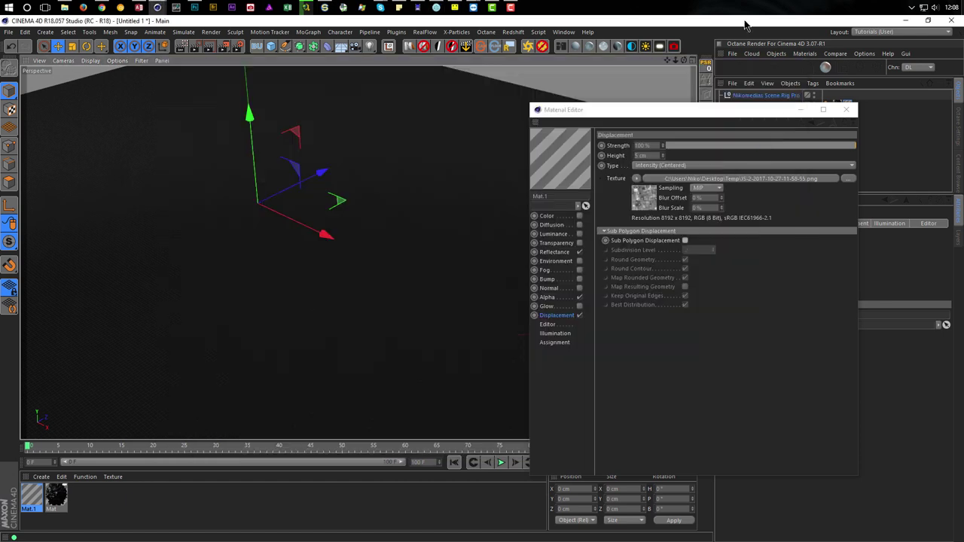
click(644, 119)
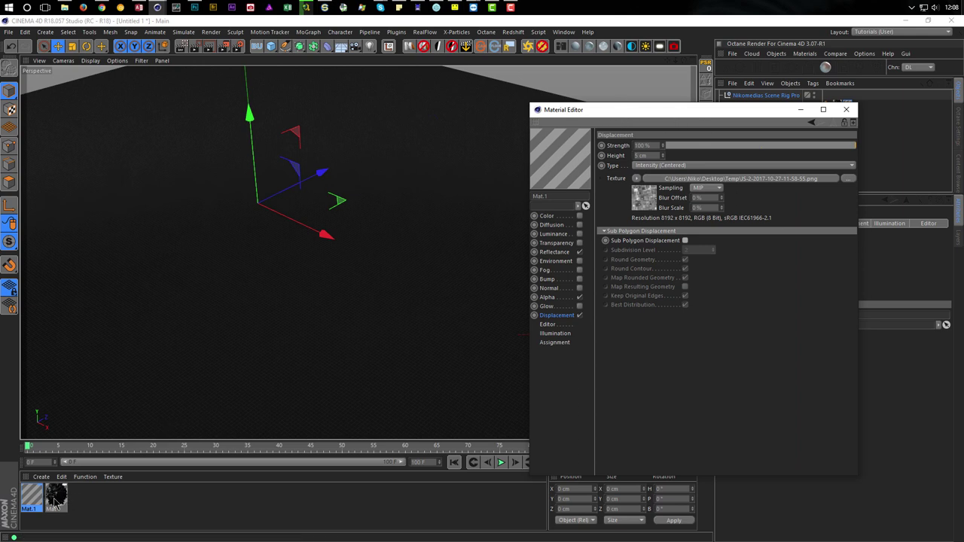
click(31, 501)
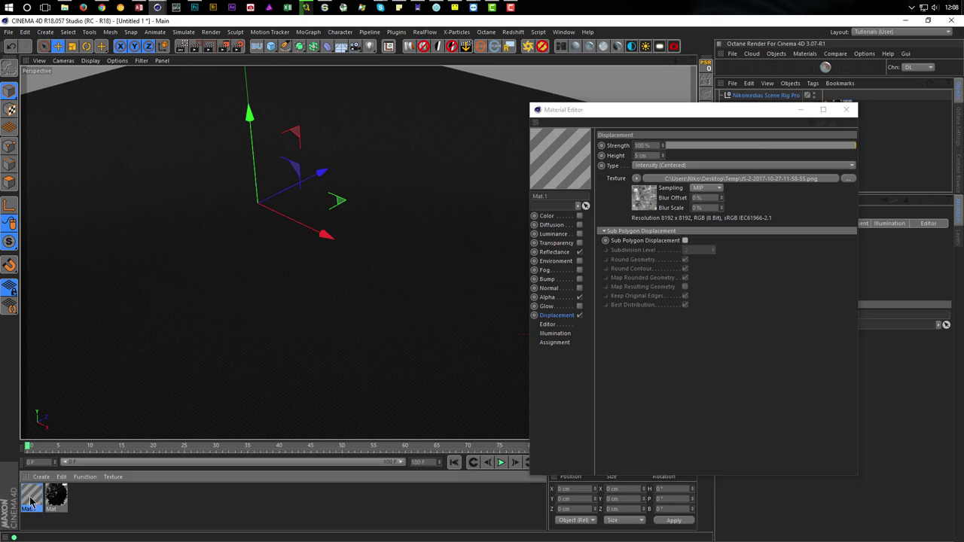
shift+click(55, 497)
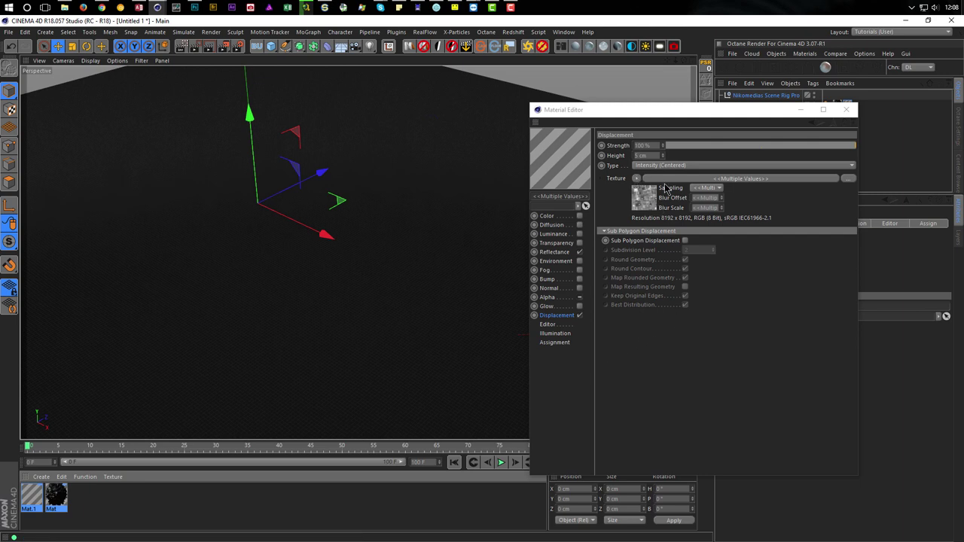
click(847, 181)
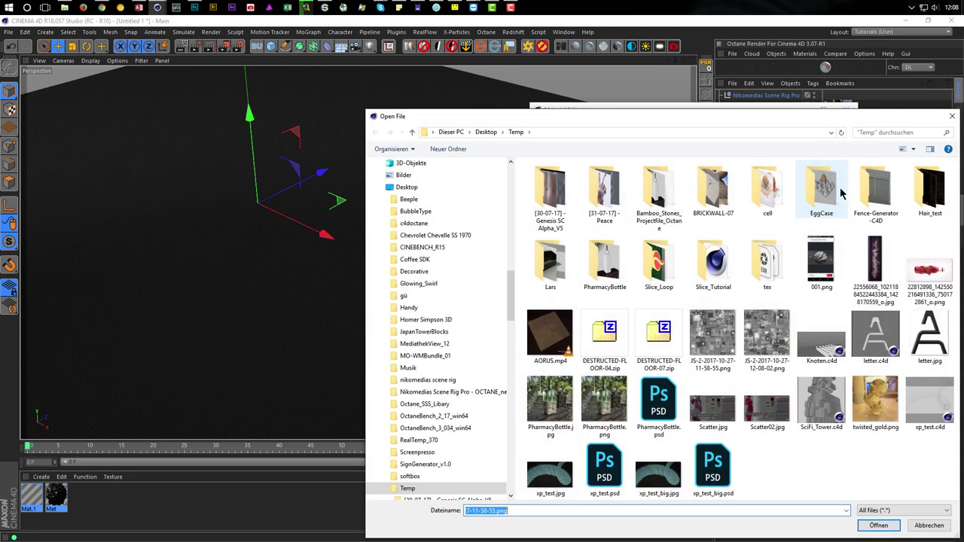
double_click(764, 350)
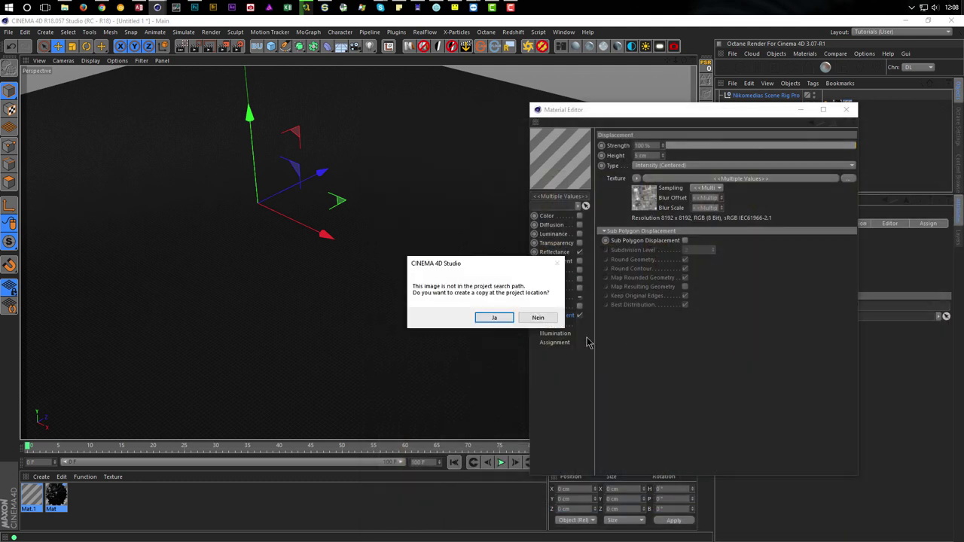
click(538, 317)
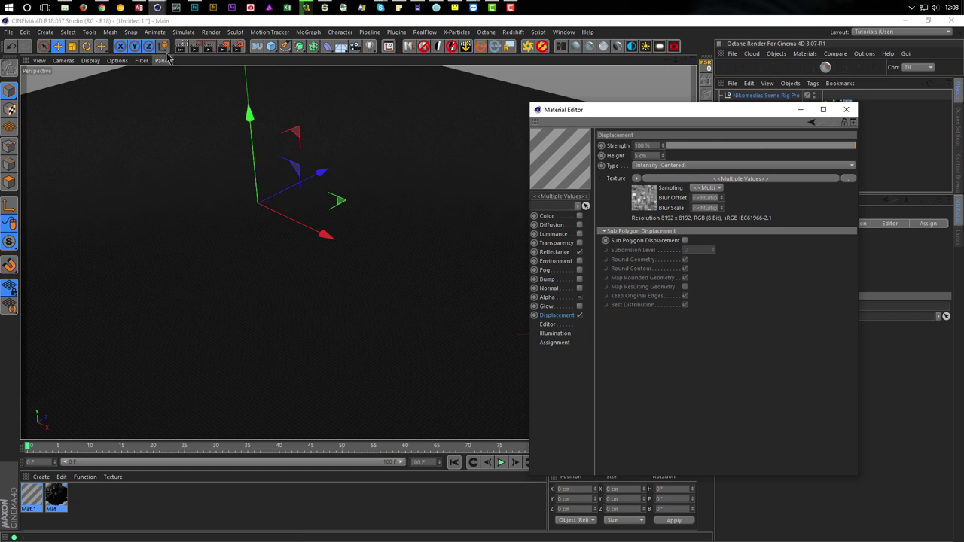
Step: Render the perspective view, turn Sub Polygon Displacement back on for both materials and close the Material Editor
click(232, 94)
key(ctrl+r)
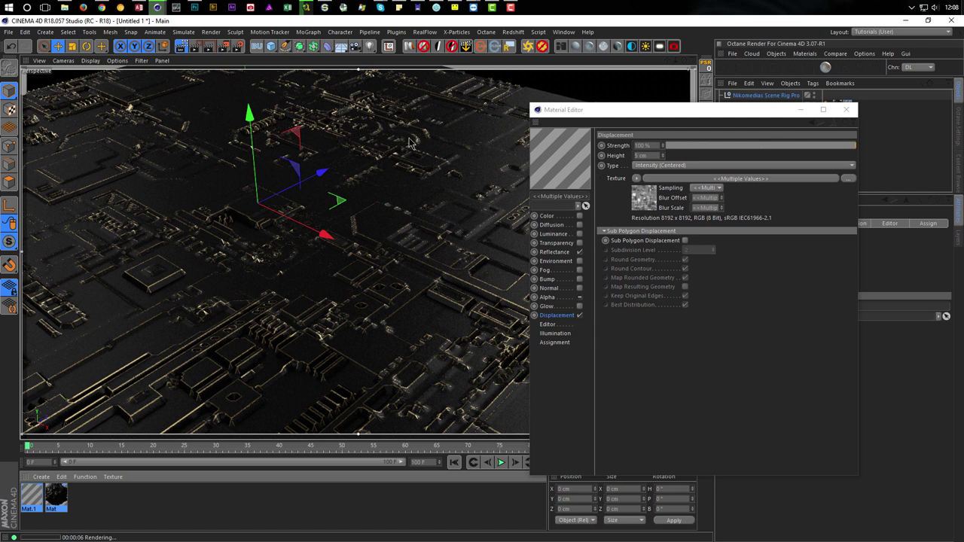
click(685, 240)
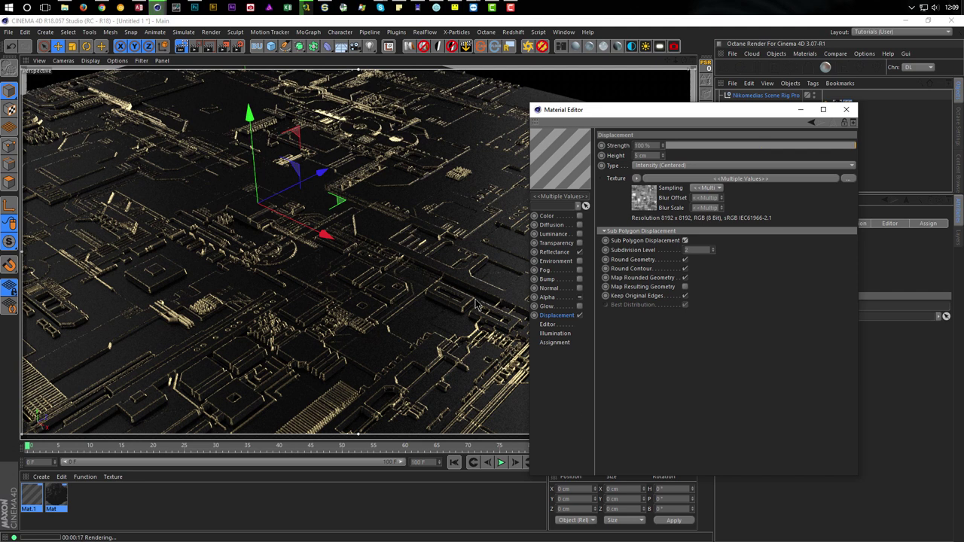
click(846, 109)
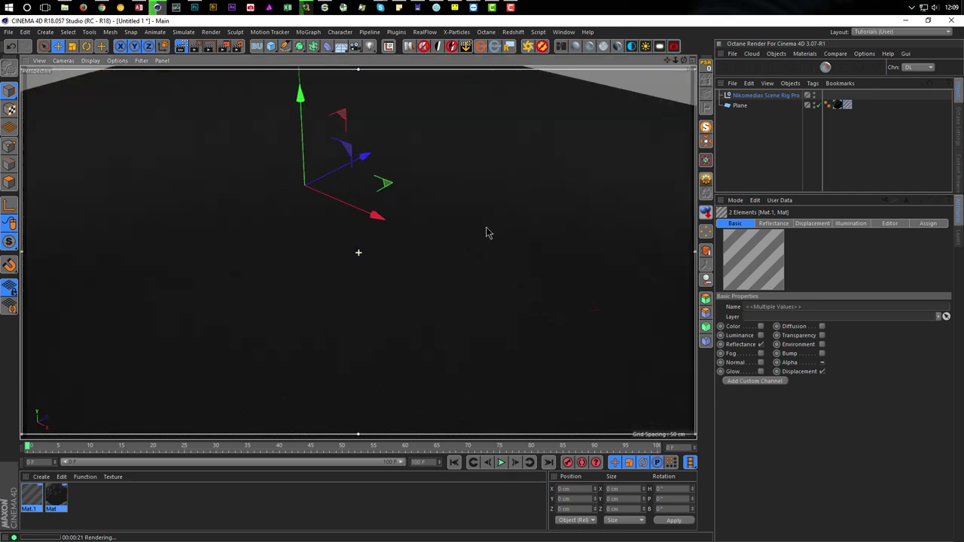
Step: Frame the plane from a closer angle, add a camera at that view and lock it with a Protection tag
alt+drag(485, 247, 493, 143)
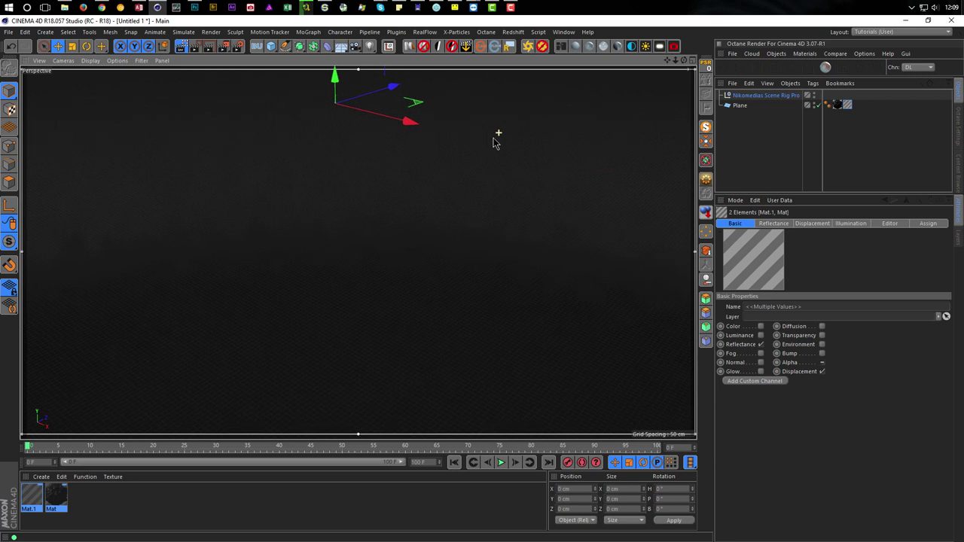
click(355, 45)
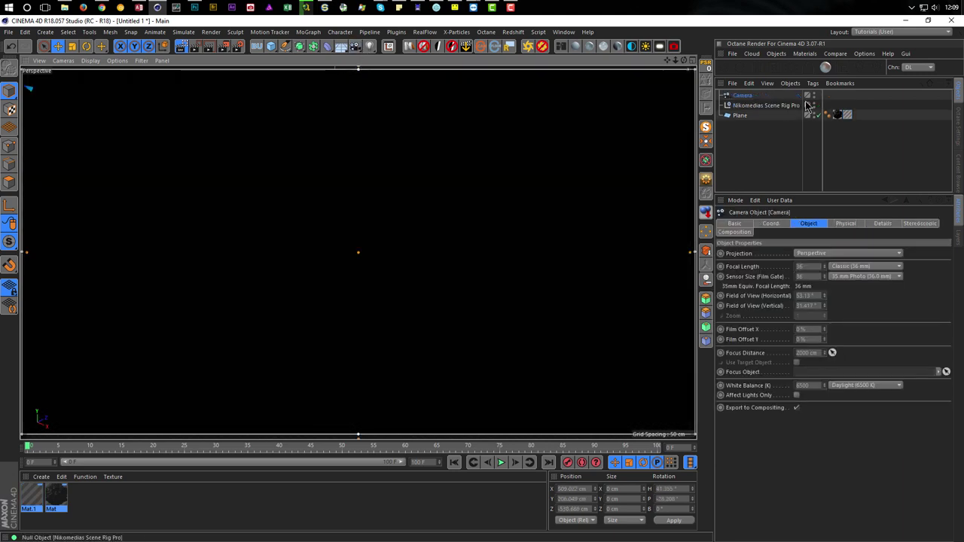
right_click(740, 95)
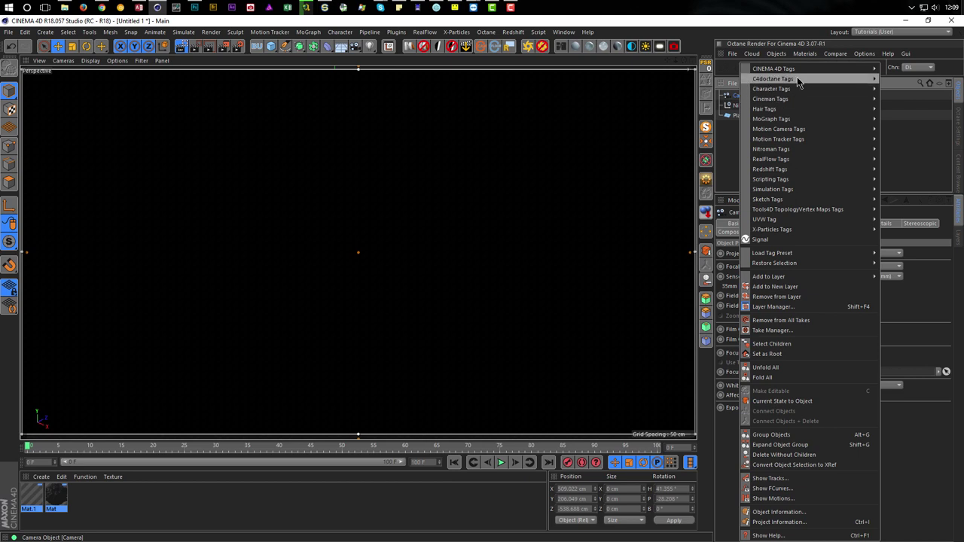
mouse_move(800, 70)
click(895, 230)
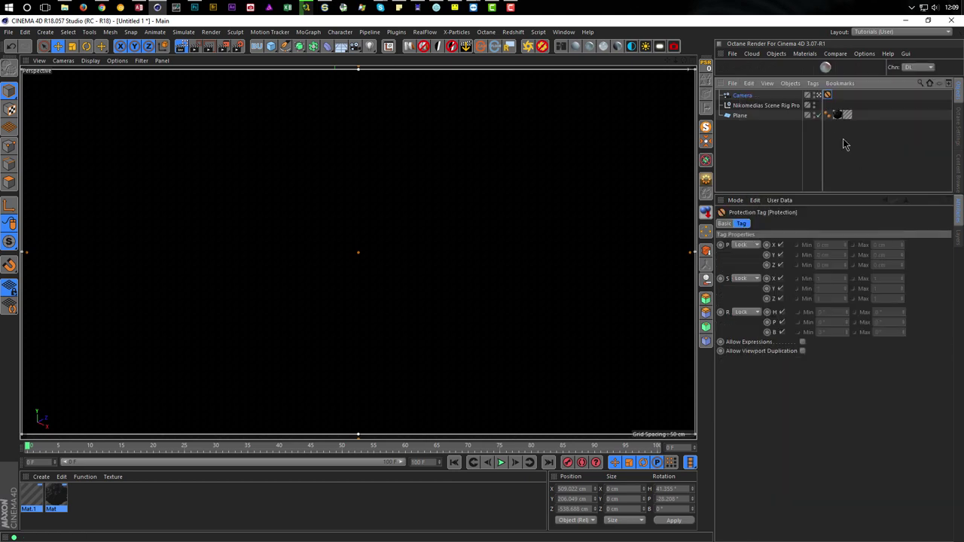
Step: Test-render the view, turn off the interactive render region and make High GI the active render setting
key(ctrl+r)
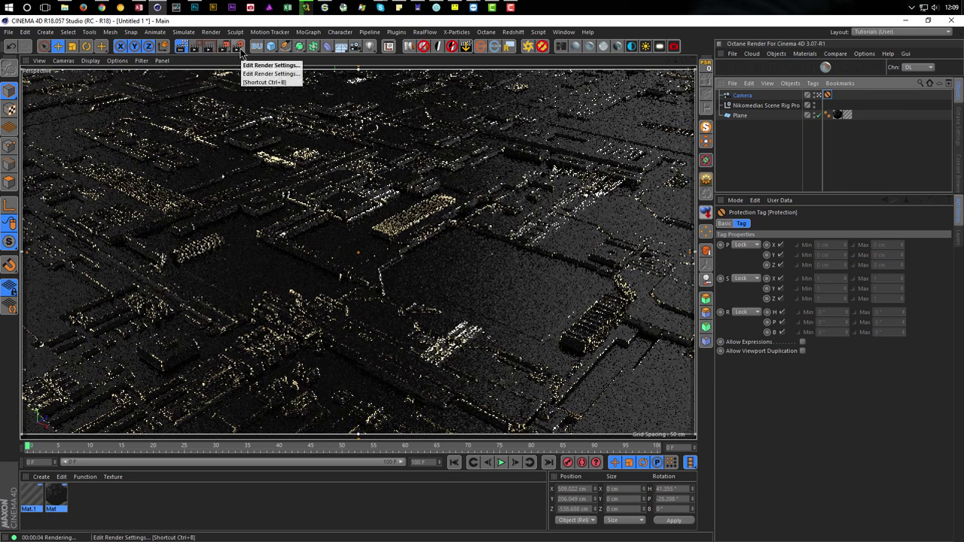
click(181, 47)
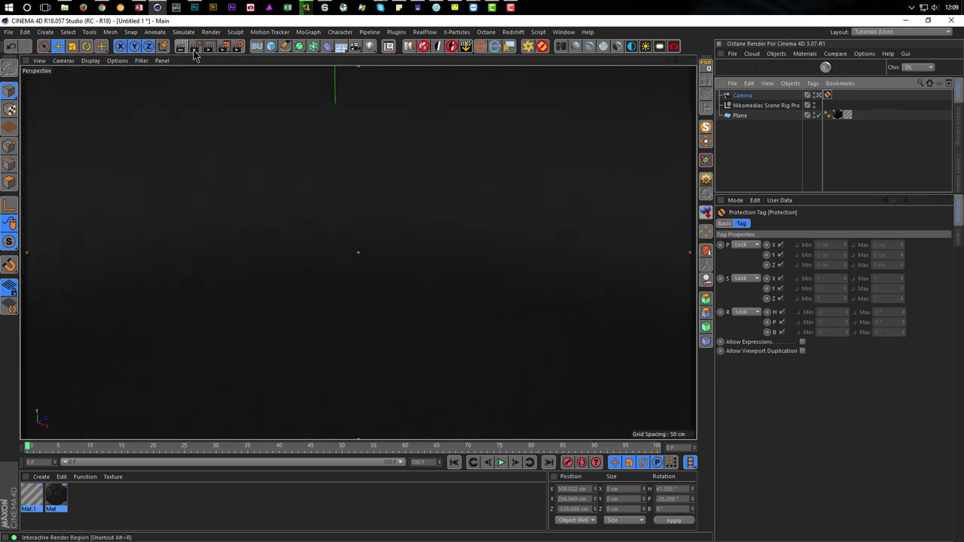
click(238, 47)
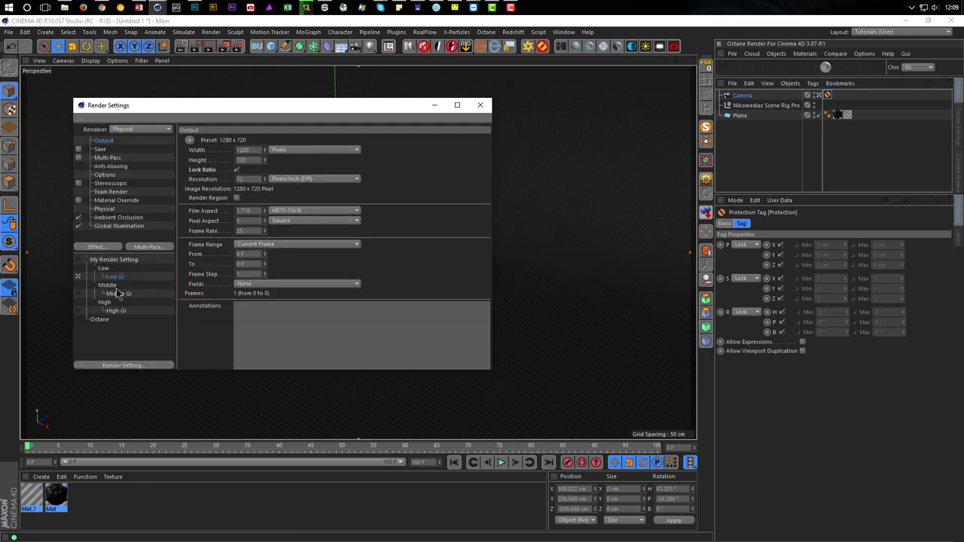
click(78, 310)
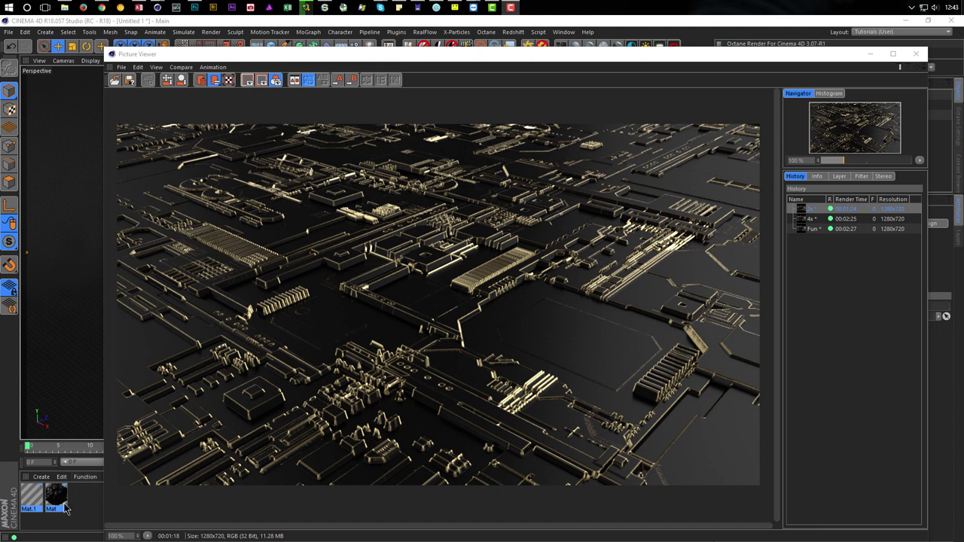
Step: View the 4x render in the Picture Viewer and, in Photoshop, examine the displacement map around the NIKOMEDIA text
drag(68, 501, 398, 303)
click(806, 219)
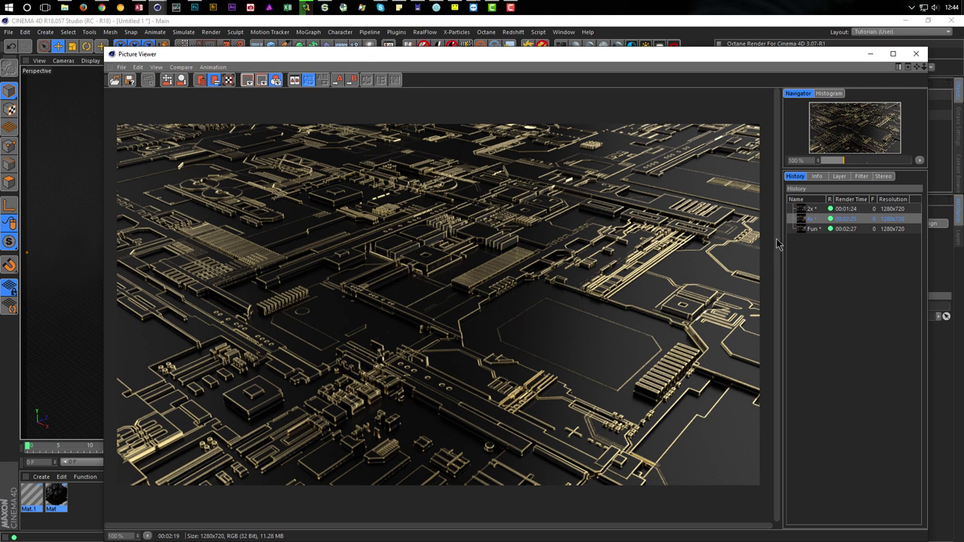
click(195, 8)
scroll(442, 309, down, 1)
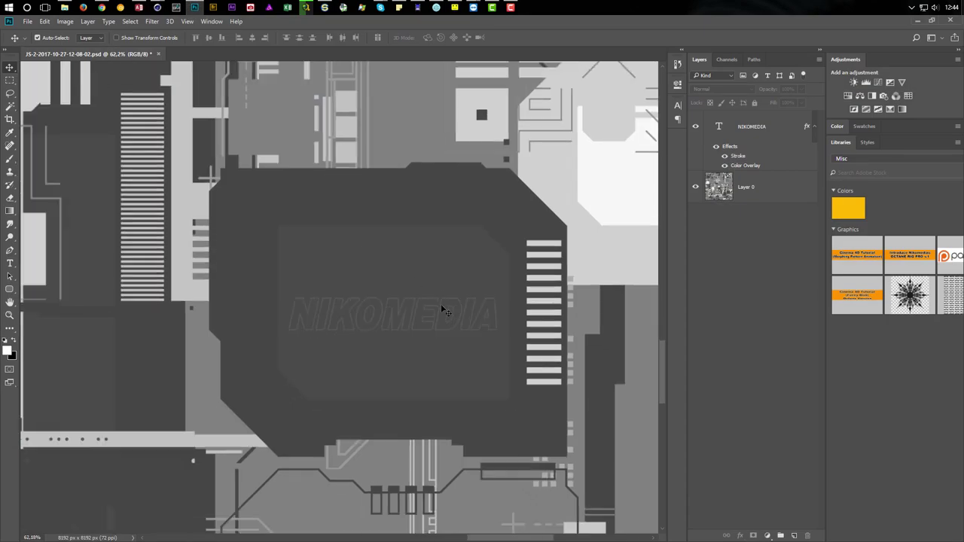
alt+scroll(442, 309, down, 6)
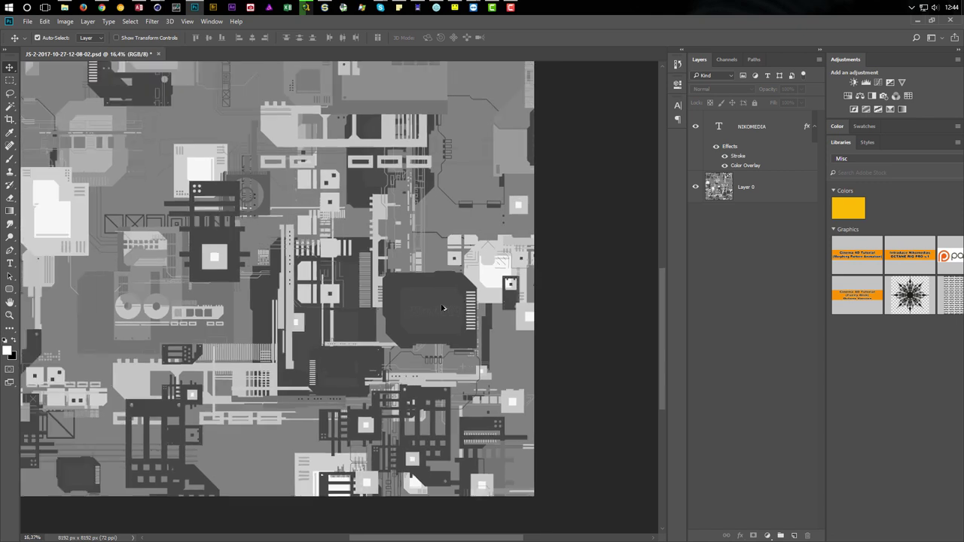
alt+scroll(442, 308, down, 2)
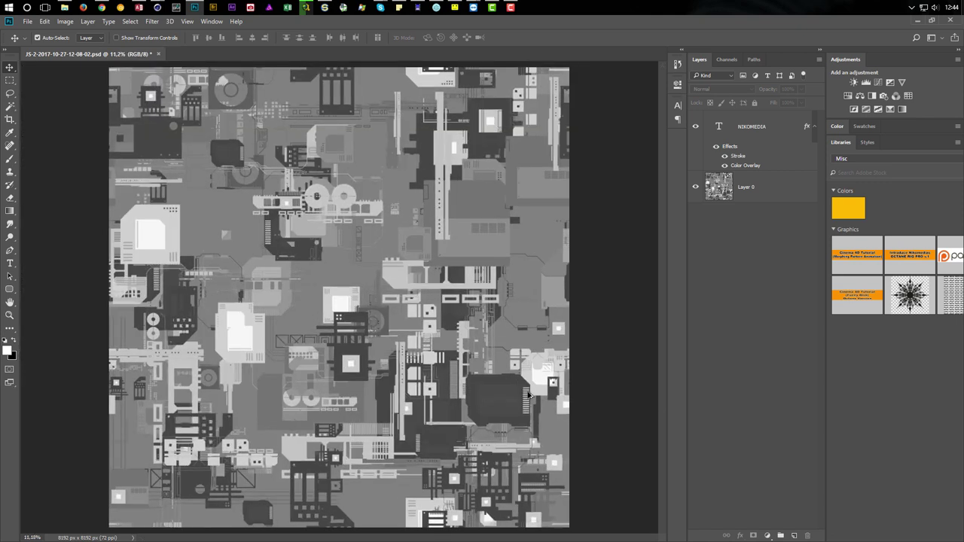
alt+scroll(529, 394, up, 8)
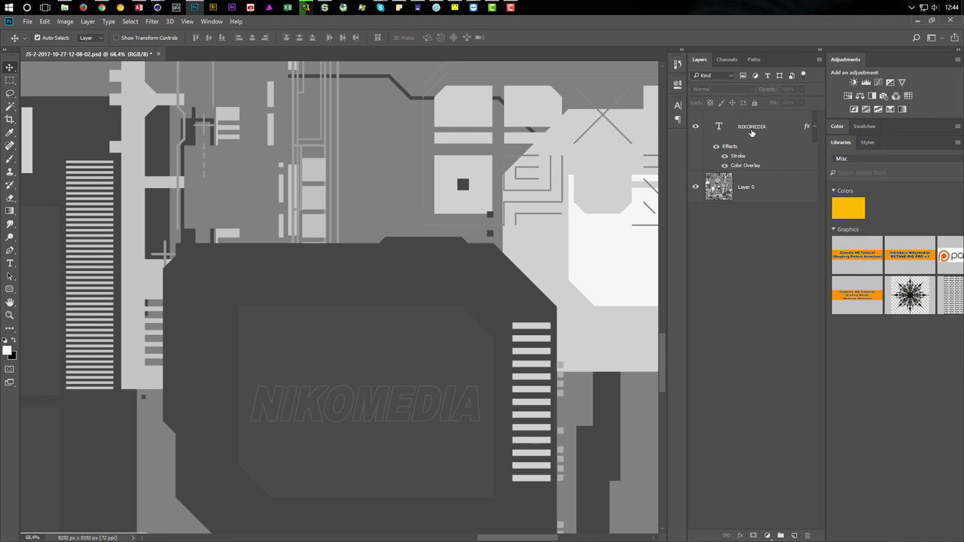
Step: Check the Color Overlay colour in the NIKOMEDIA text layer's style and close the dialogs without applying changes
click(760, 128)
double_click(808, 130)
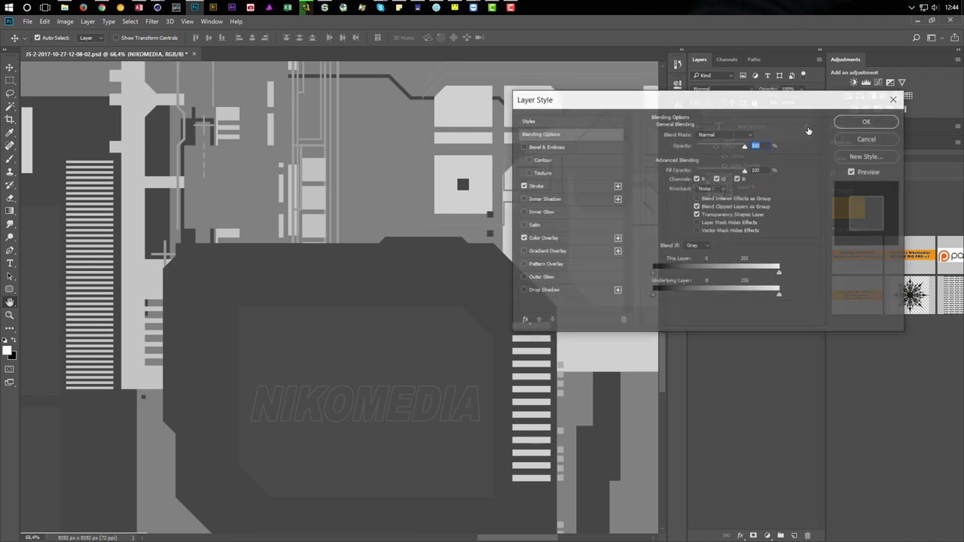
click(556, 238)
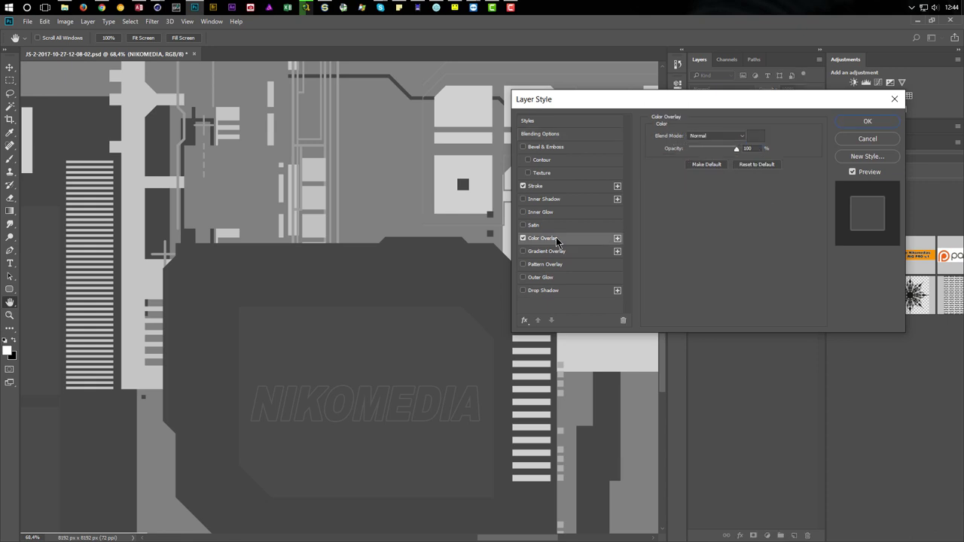
click(754, 137)
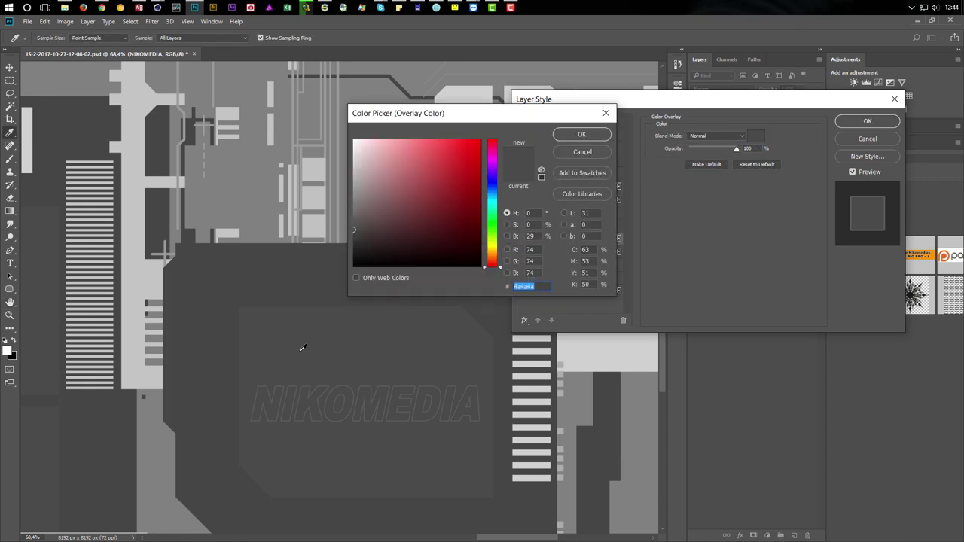
click(591, 136)
click(867, 140)
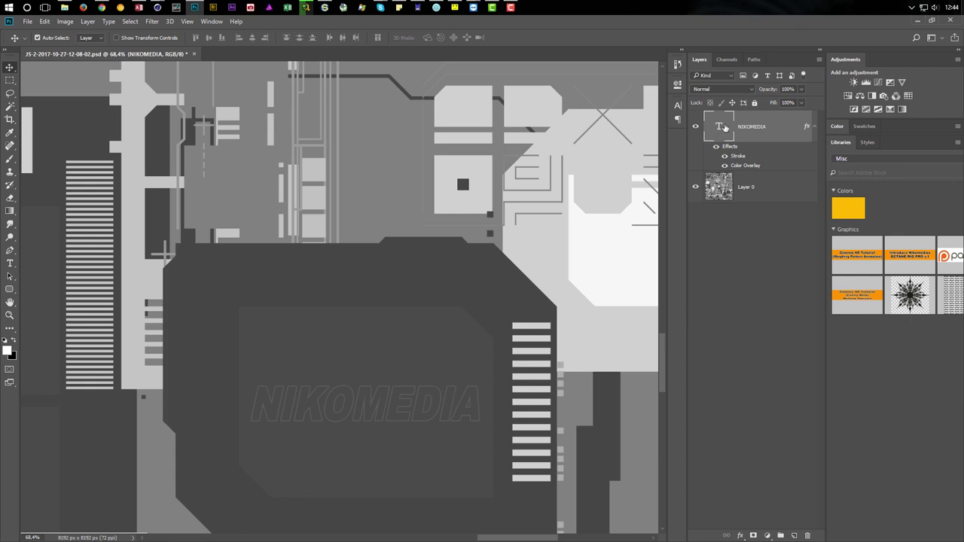
Step: Convert the NIKOMEDIA text layer to a smart object and apply a Gaussian Blur with a 1.0 pixel radius
key(ctrl)
key(ctrl+alt+s)
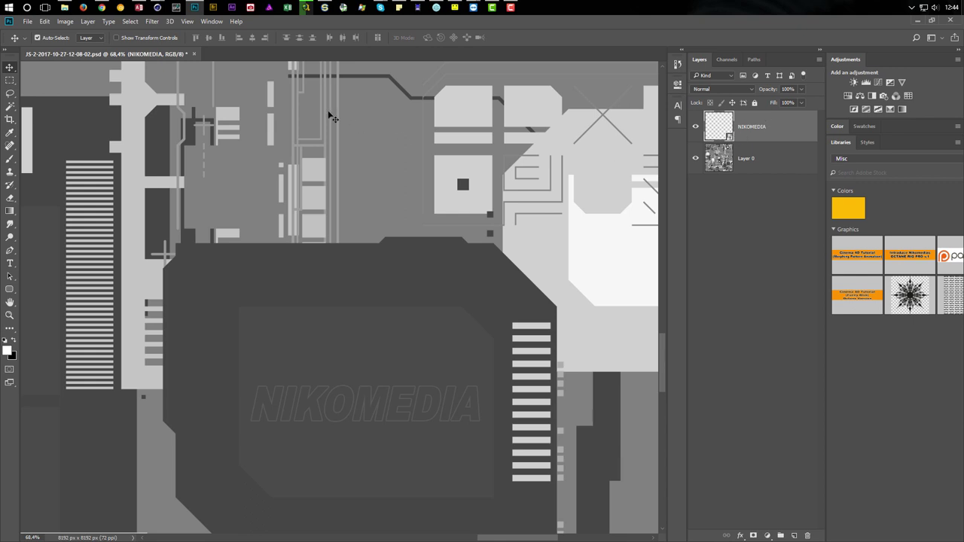
click(152, 22)
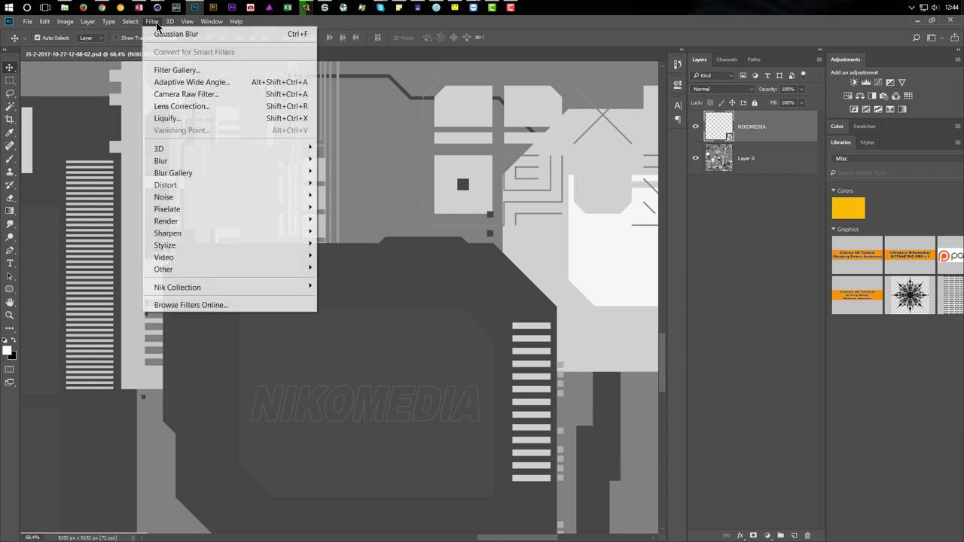
mouse_move(290, 160)
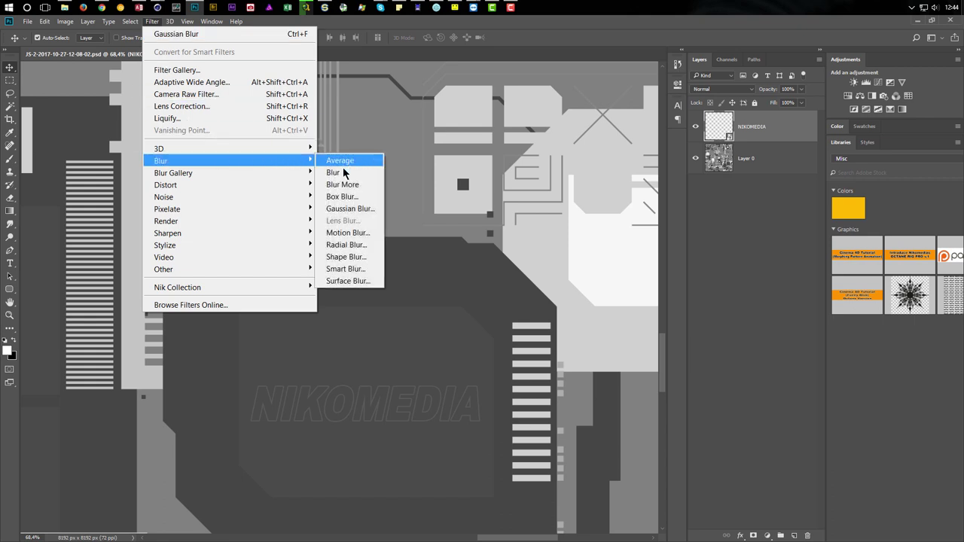
click(349, 208)
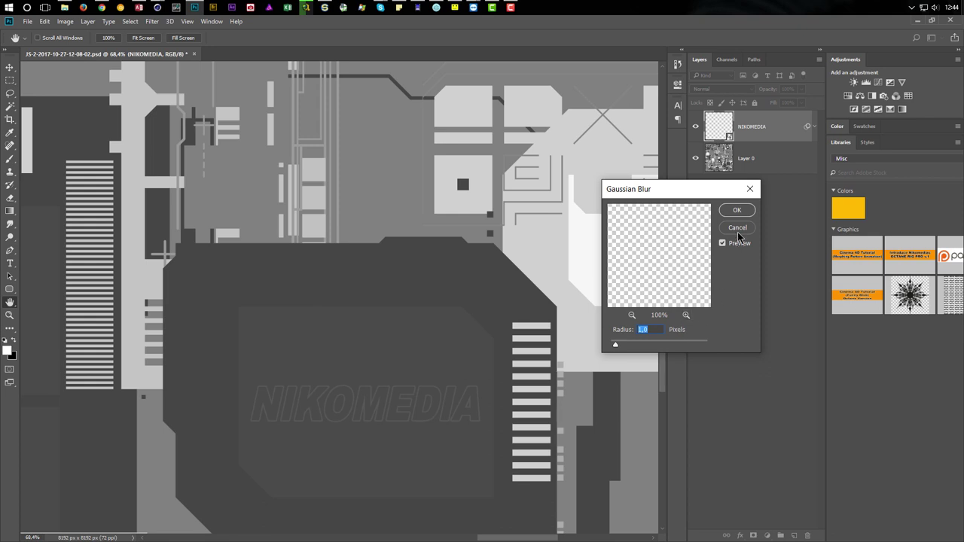
click(737, 210)
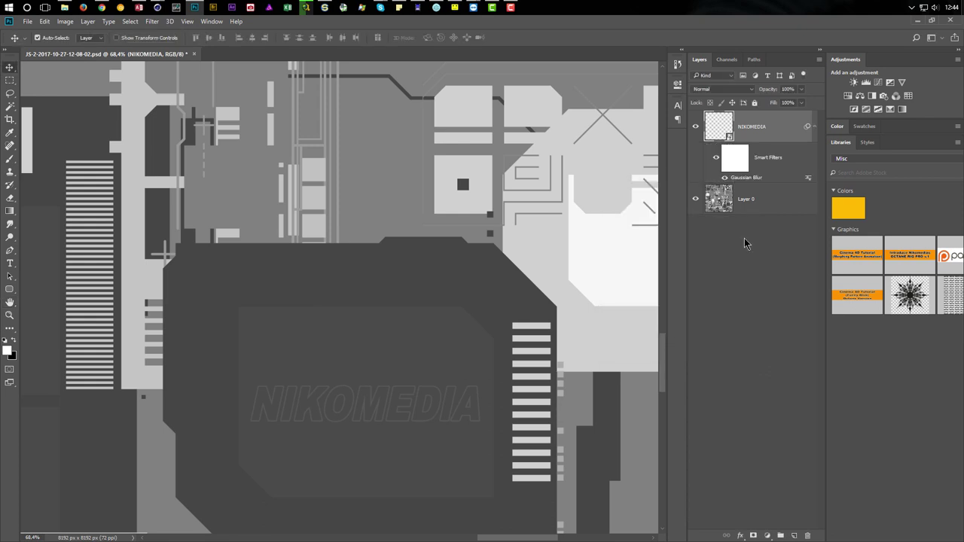
Step: Return to Cinema 4D and view the Fun render in the Picture Viewer
click(917, 21)
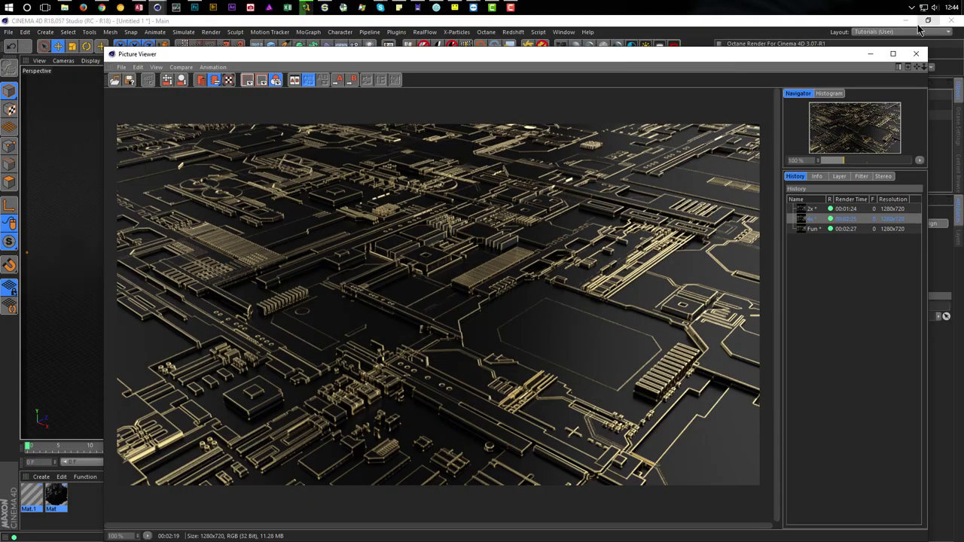
click(814, 229)
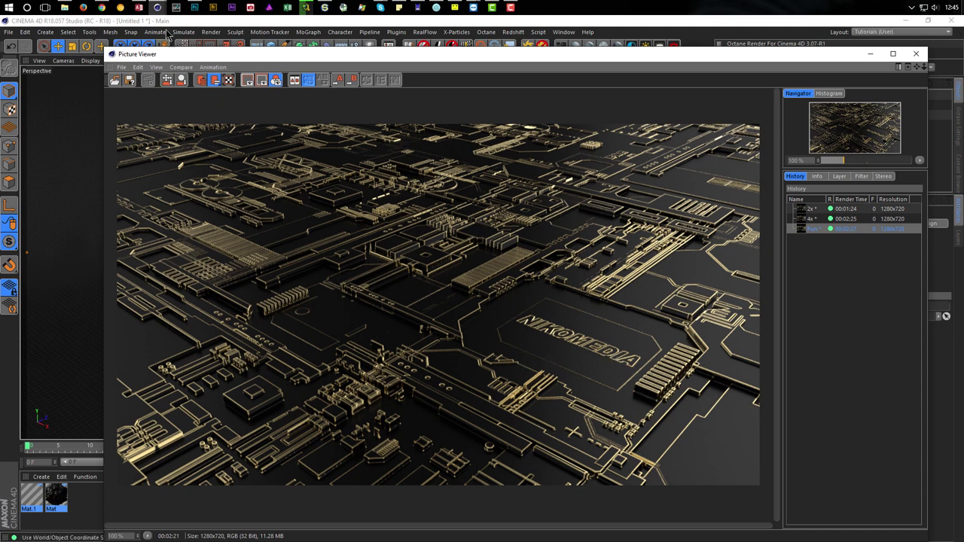
Step: In Photoshop, open the NIKOMEDIA smart object to inspect its editable text, and close its document again
click(194, 6)
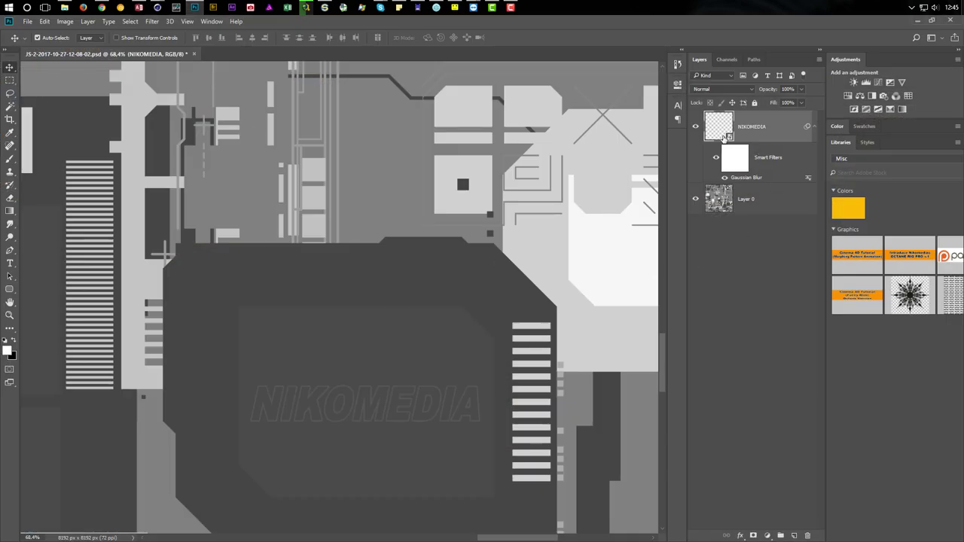
double_click(716, 129)
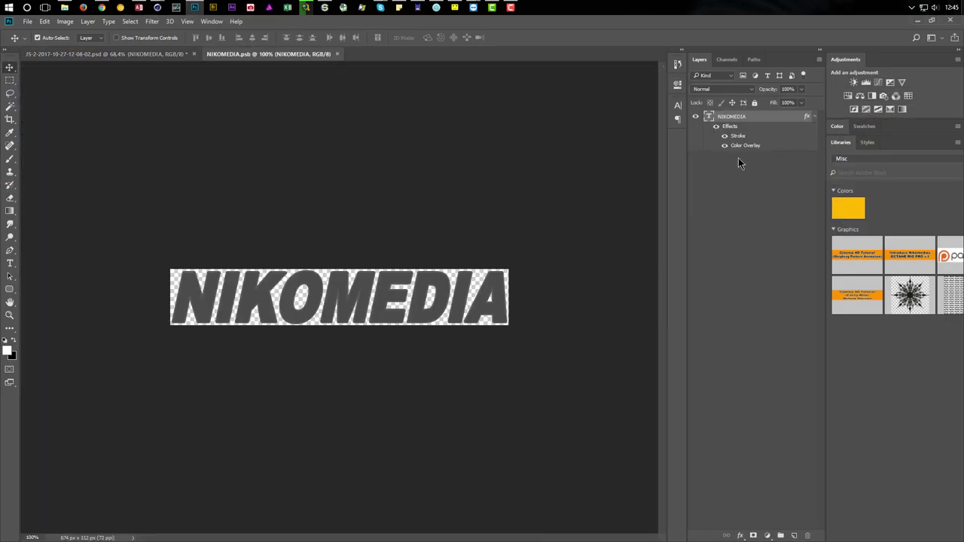
double_click(707, 117)
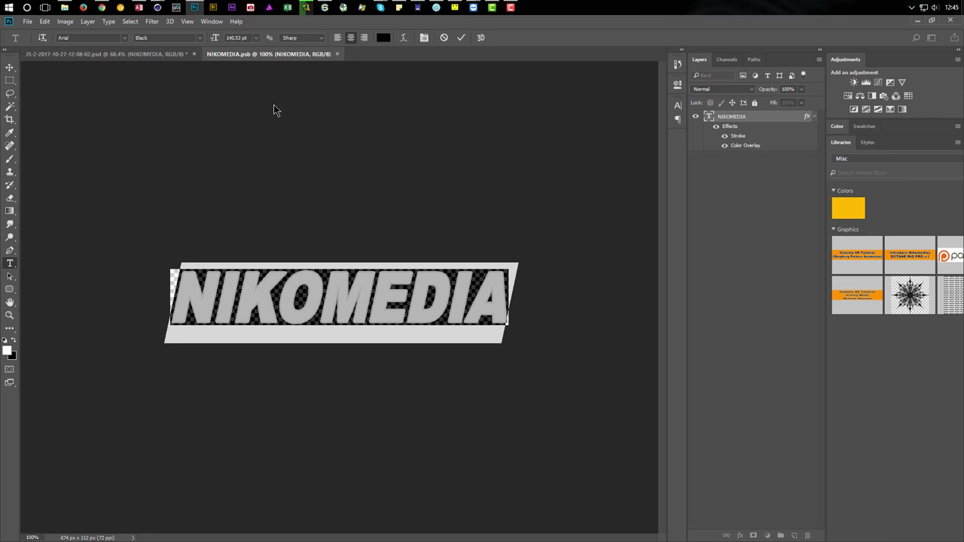
click(9, 67)
click(342, 54)
click(423, 219)
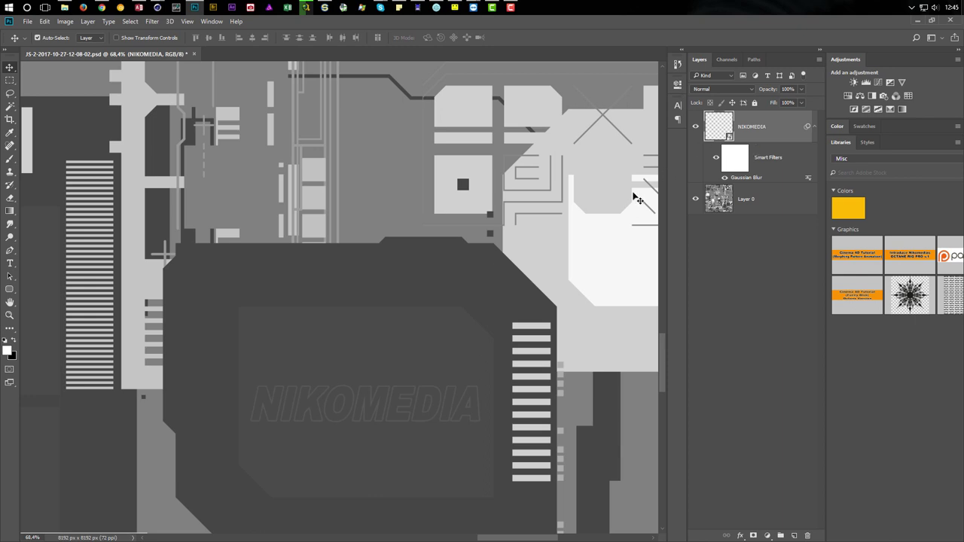
Step: Back in Cinema 4D, uncover the Material Editor and check the PSD file used as the displacement texture
click(915, 21)
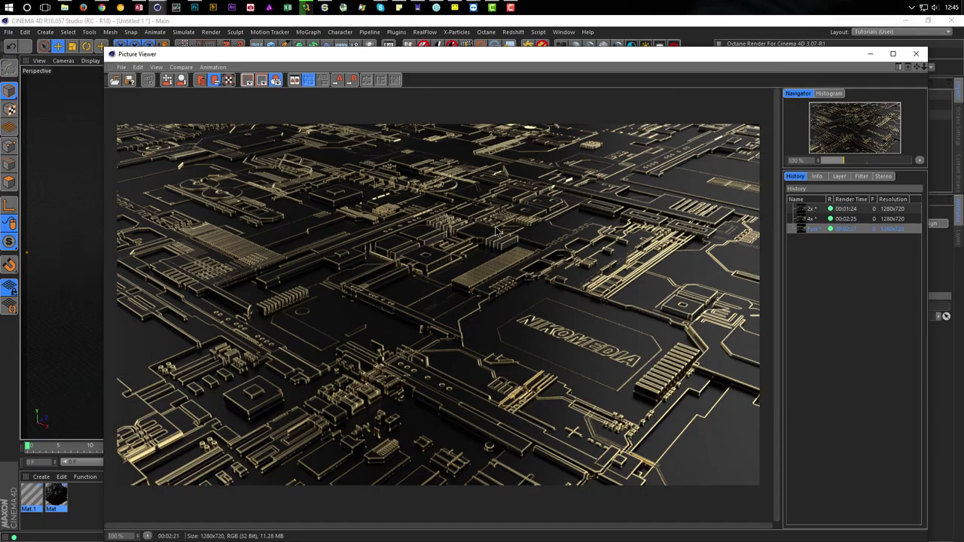
drag(850, 60, 731, 301)
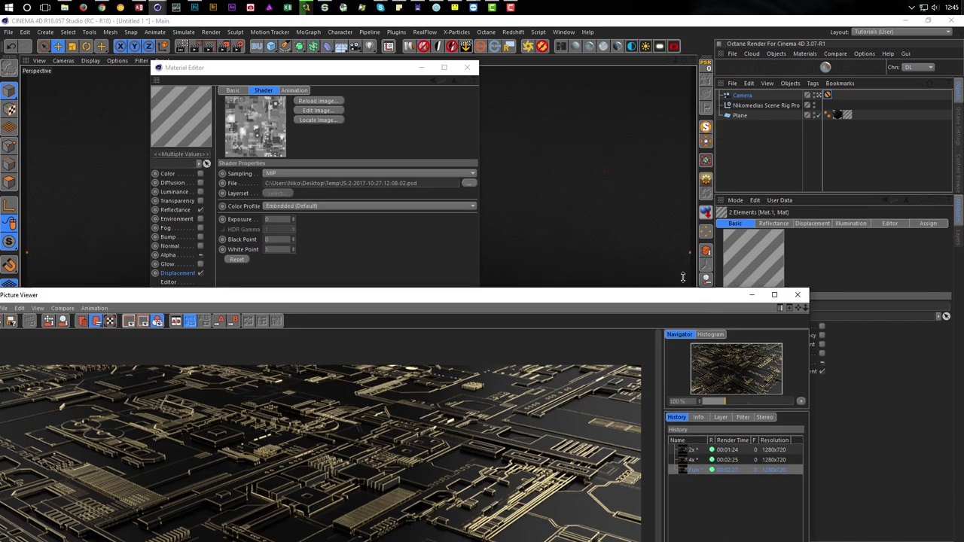
drag(374, 73, 556, 74)
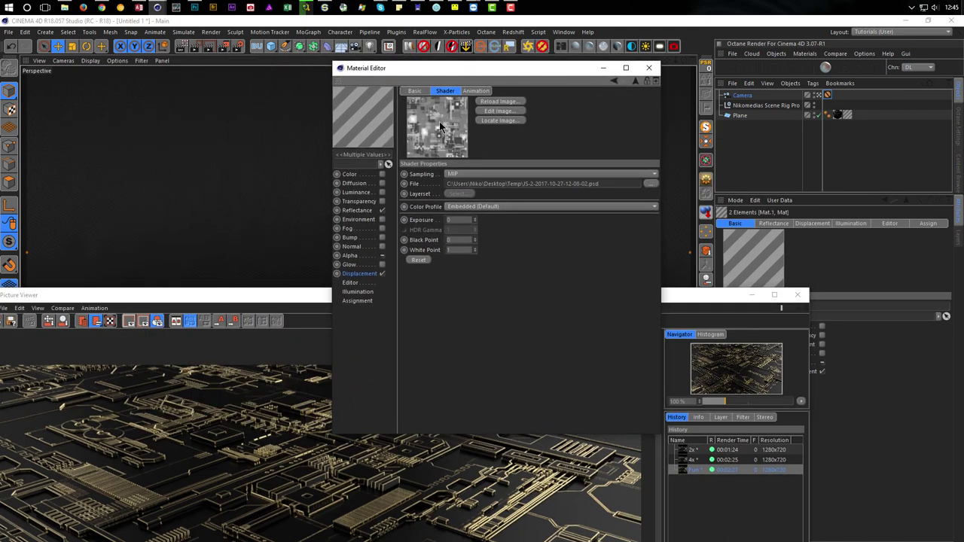
drag(252, 295, 388, 423)
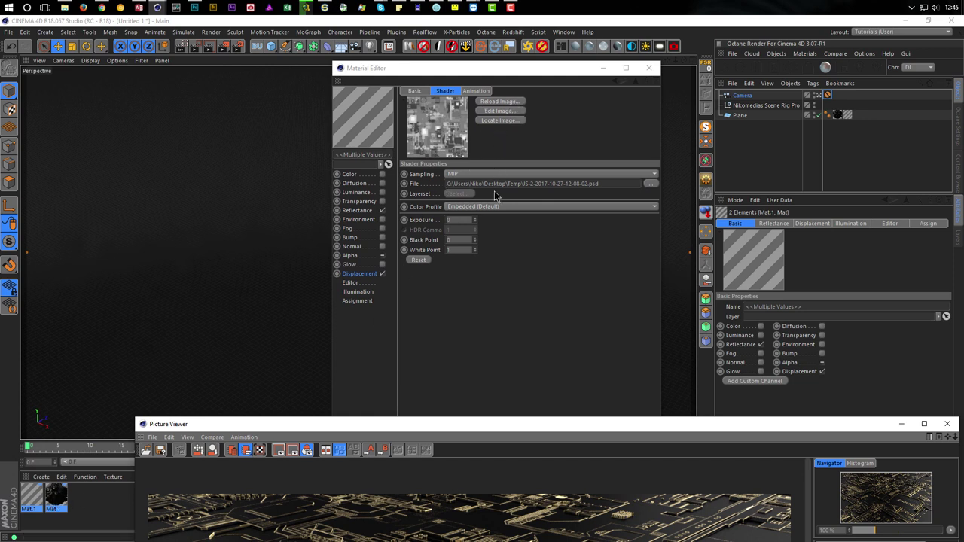
Step: Bring the Picture Viewer back into full view and compare the 4x render with the Fun render
drag(483, 427, 440, 52)
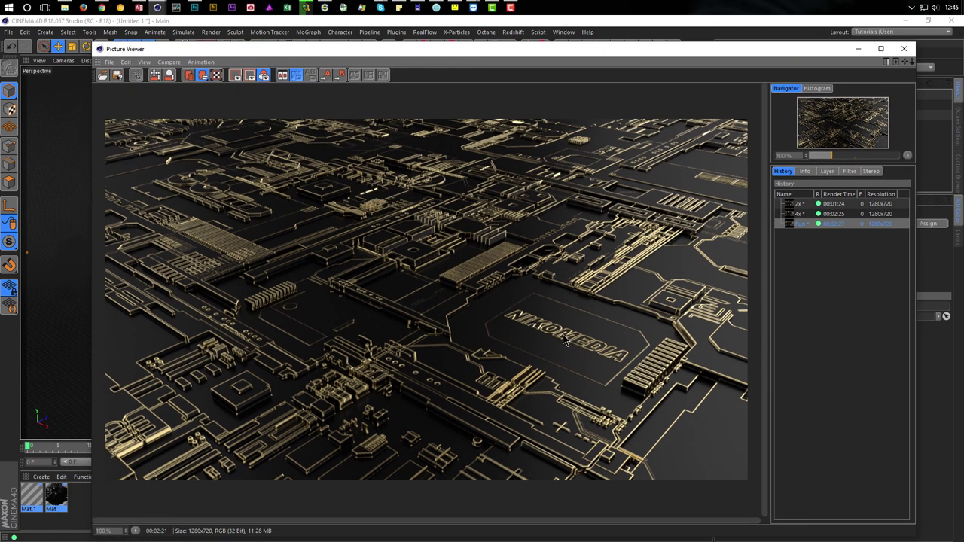
click(798, 214)
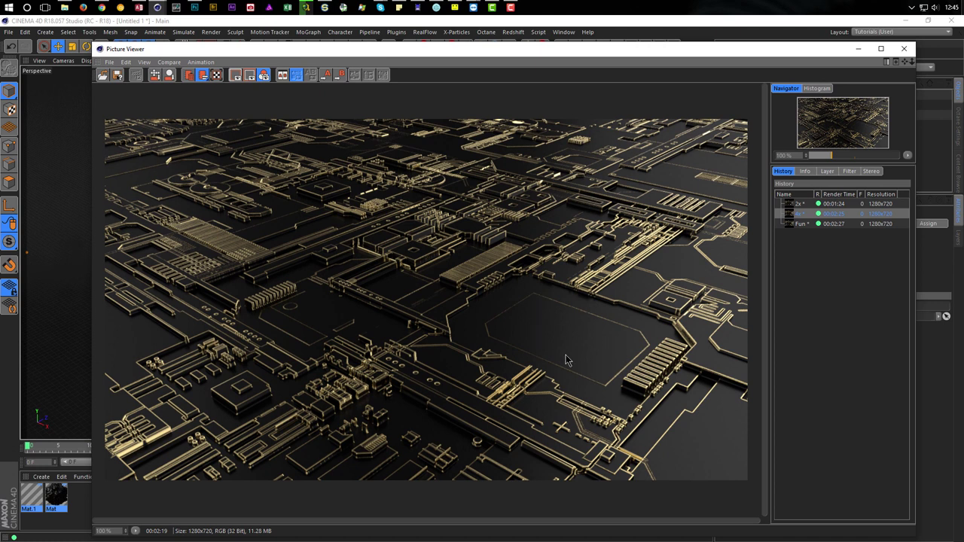
click(801, 224)
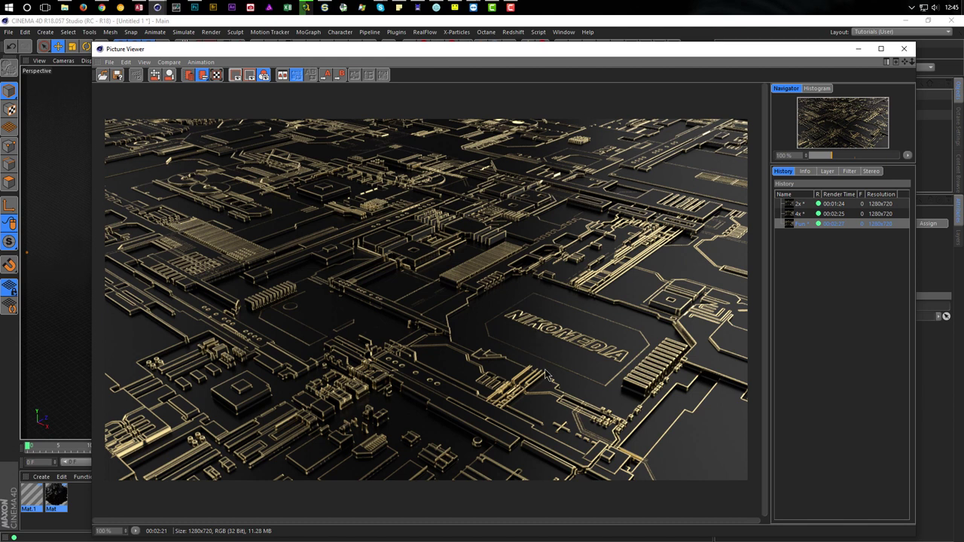
Step: Copy the Fun render from the Picture Viewer to the clipboard
click(128, 64)
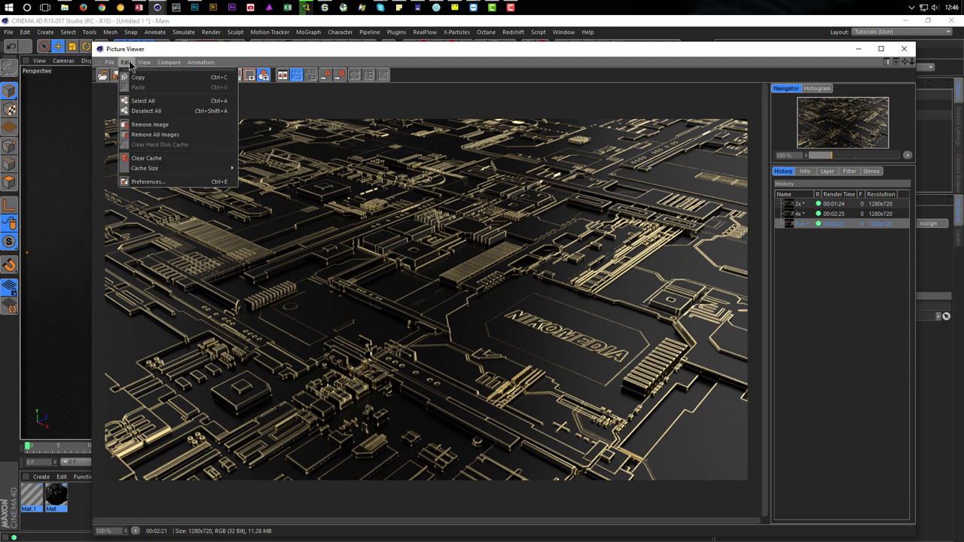
mouse_move(108, 61)
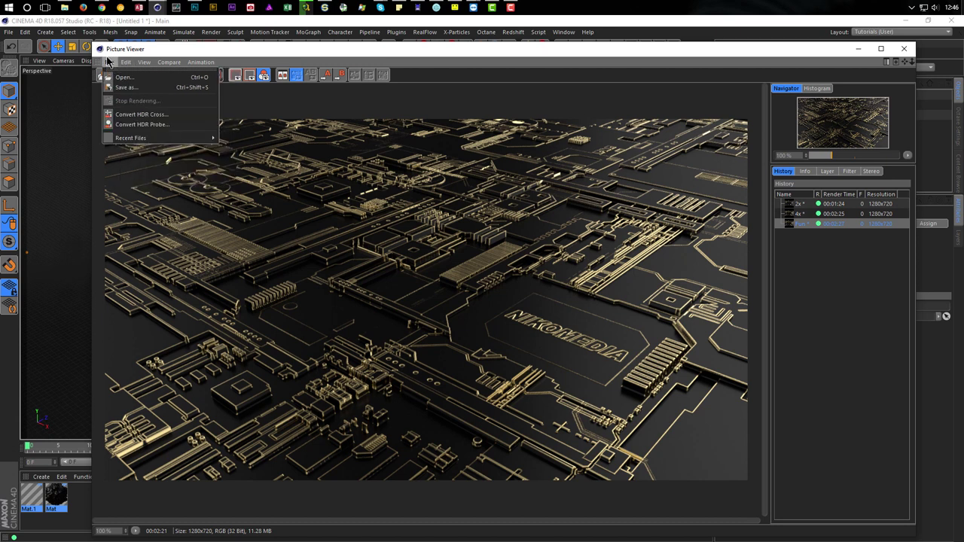
click(143, 78)
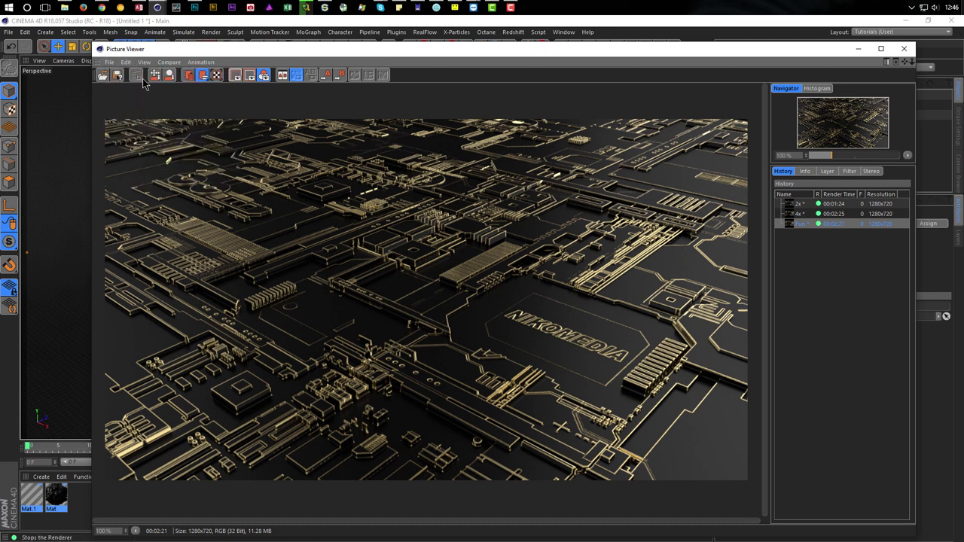
Step: Switch to Photoshop, create a new 1280 x 720 px document from the Clipboard preset, and paste the copied render into it
click(194, 7)
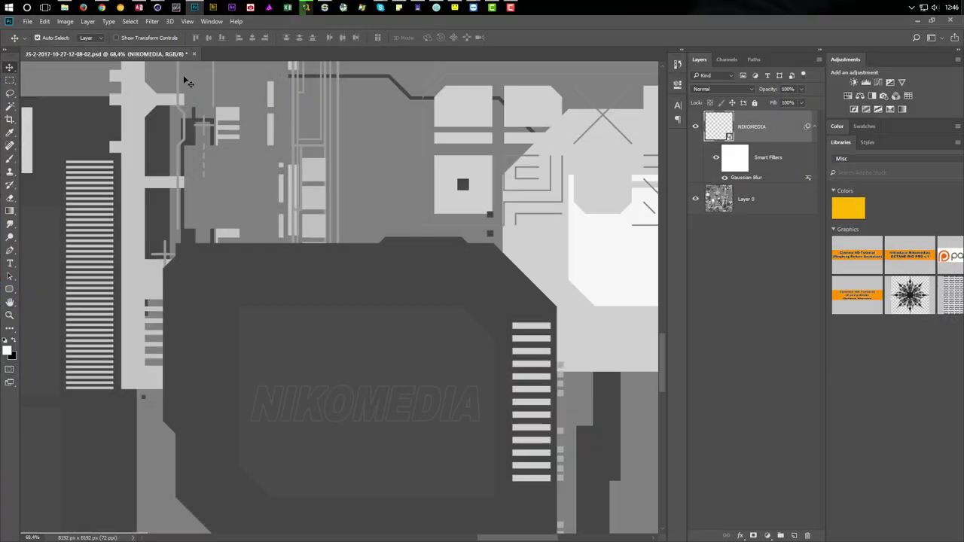
click(28, 22)
click(38, 35)
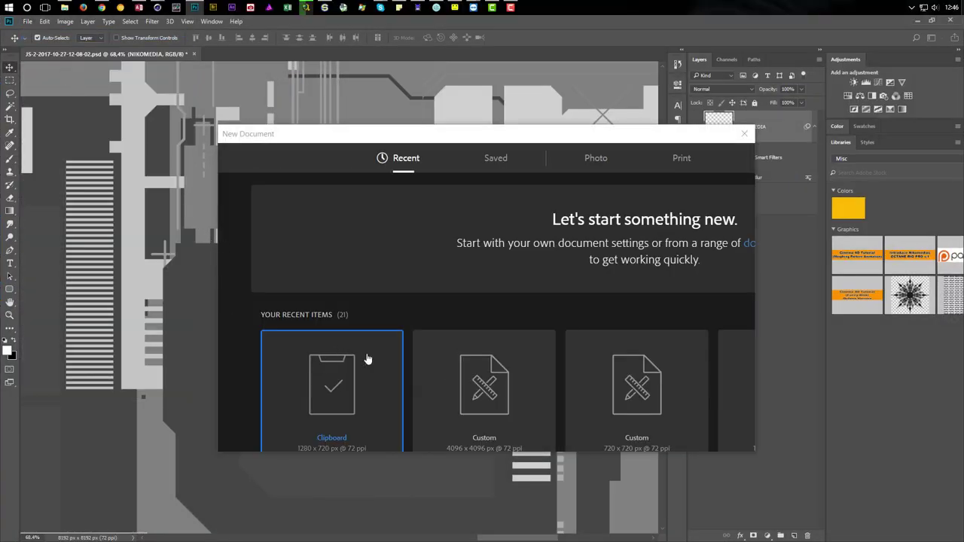
drag(632, 140, 542, 72)
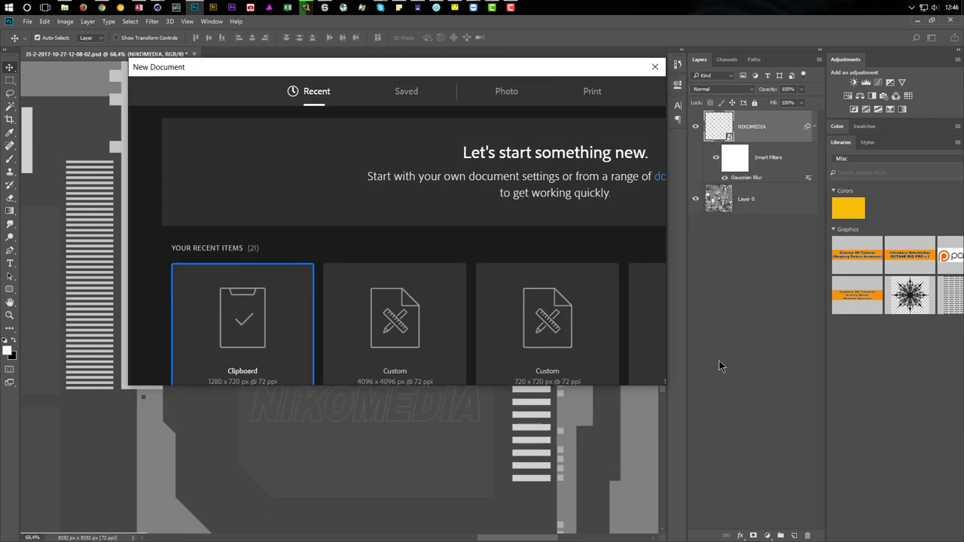
drag(665, 384, 720, 404)
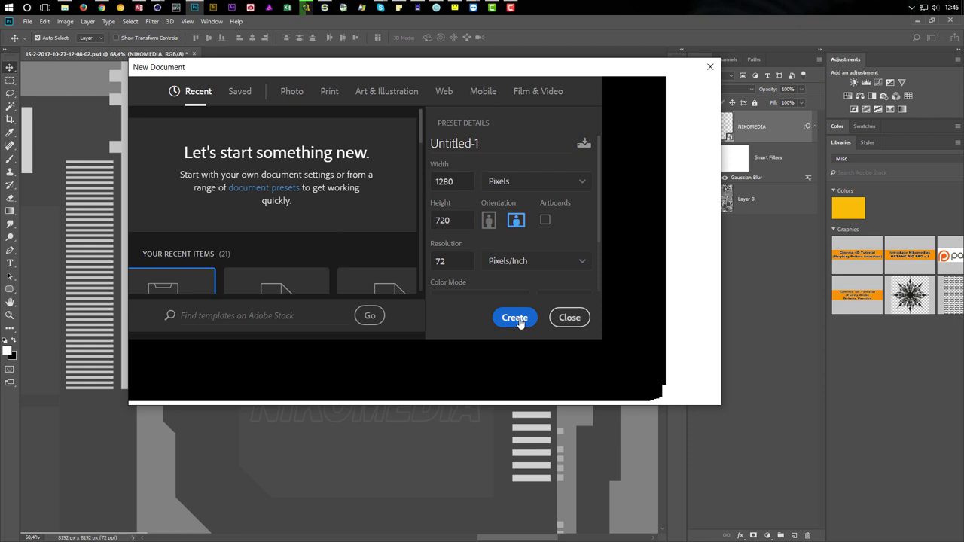
drag(721, 405, 662, 431)
click(464, 330)
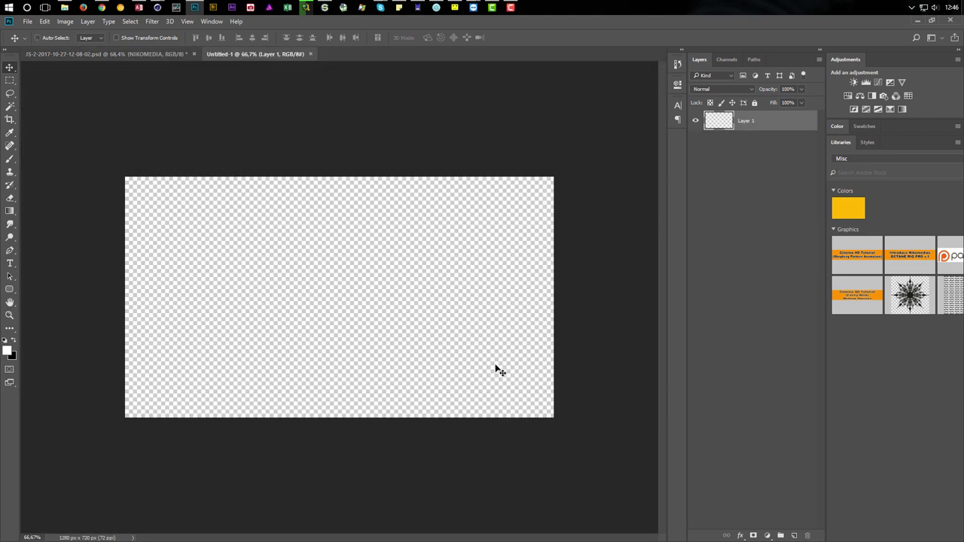
key(ctrl+v)
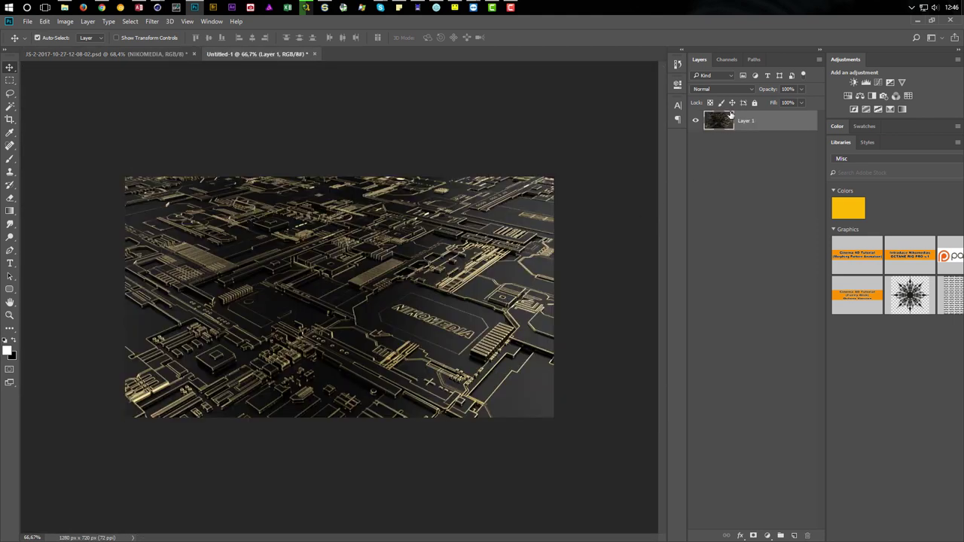
Step: Apply a Camera Raw filter with Clarity +37 to the pasted render as a smart filter
key(ctrl)
key(ctrl+shift+a)
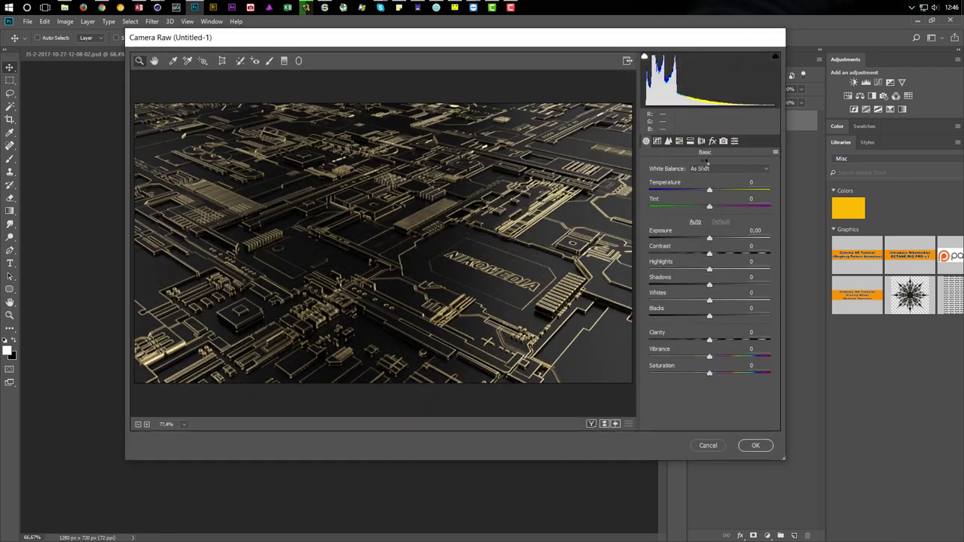
right_click(447, 271)
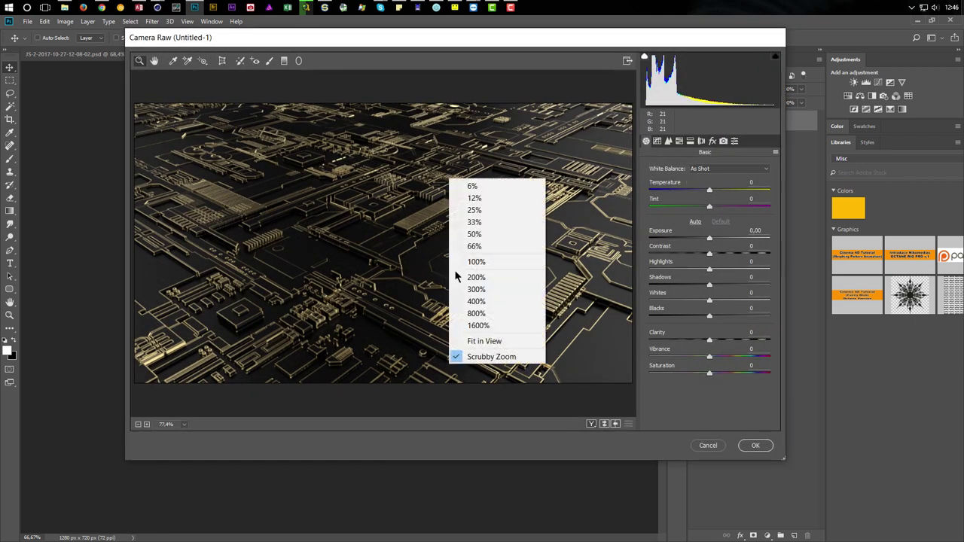
click(472, 261)
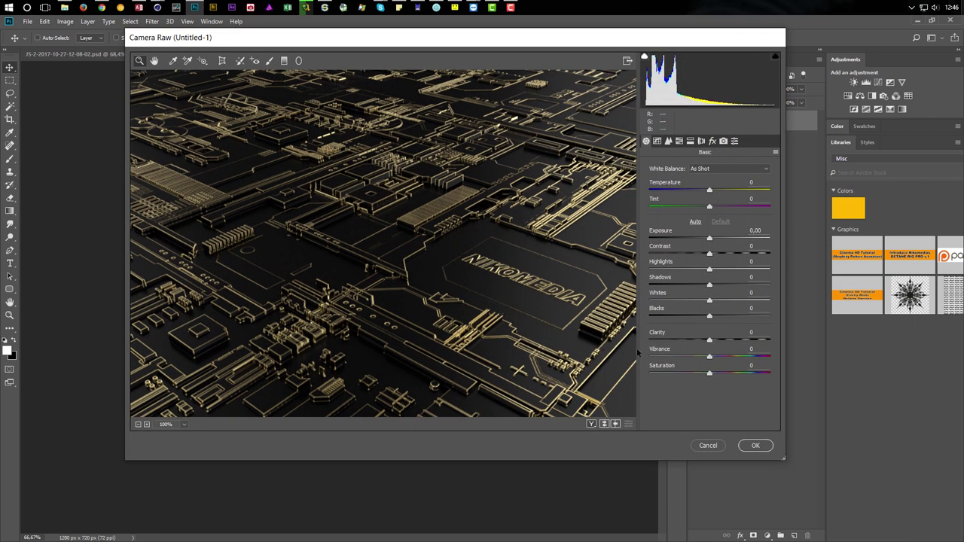
drag(660, 337, 695, 333)
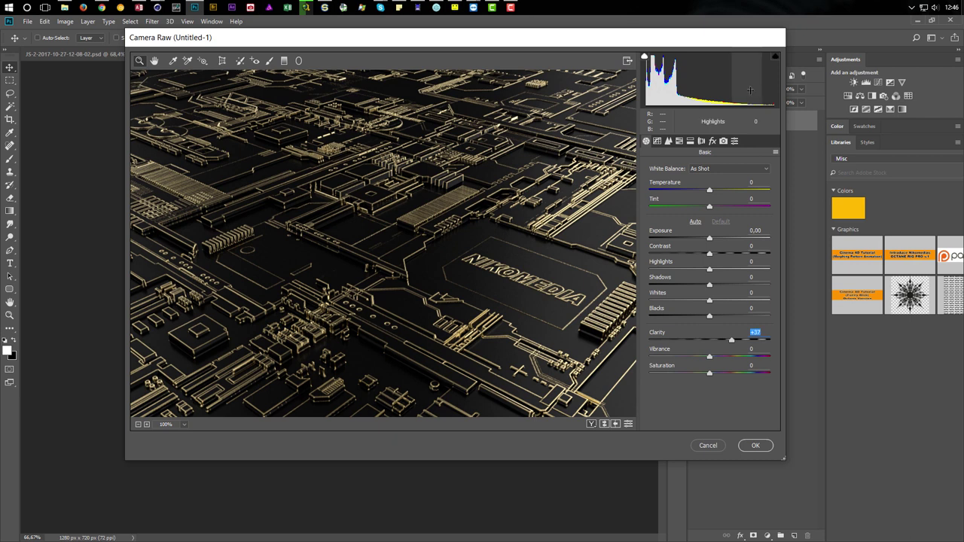
click(754, 446)
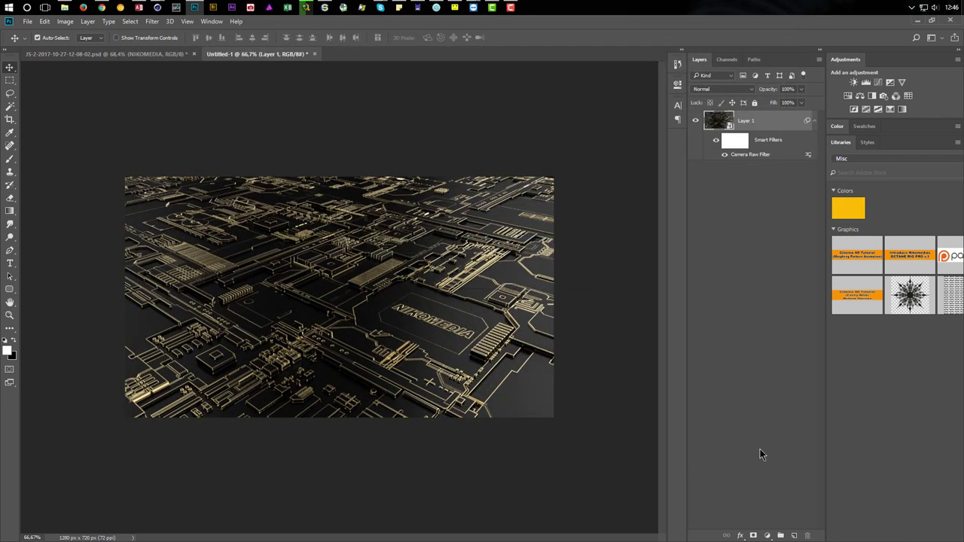
Step: Edit the render's Camera Raw smart filter to Contrast +26 and Vibrance +17, and check the image at 100%
double_click(738, 155)
drag(652, 249, 666, 249)
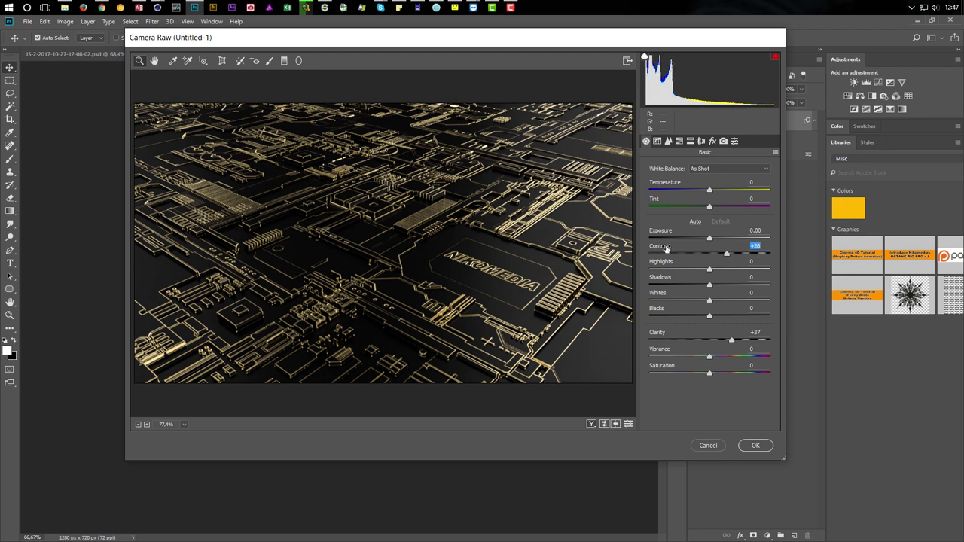
drag(659, 351, 666, 349)
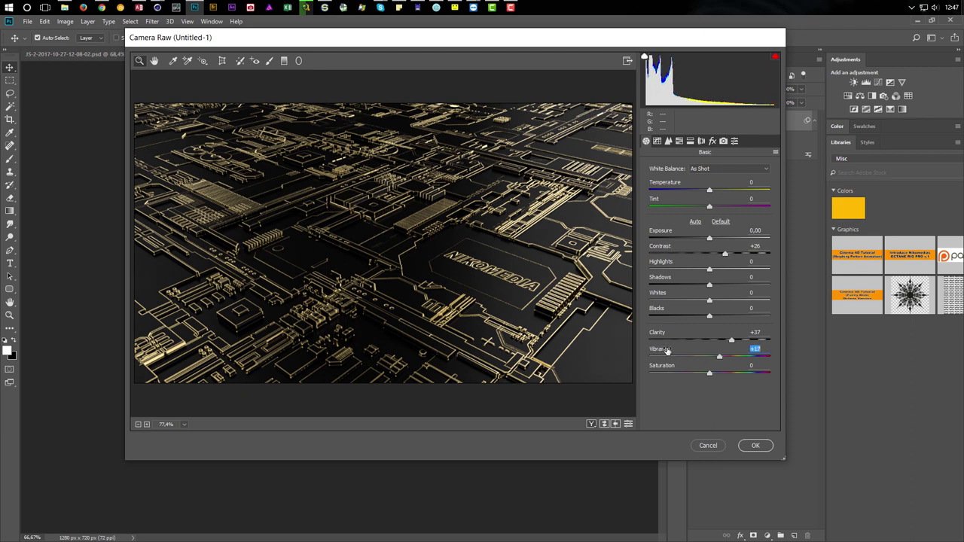
click(755, 446)
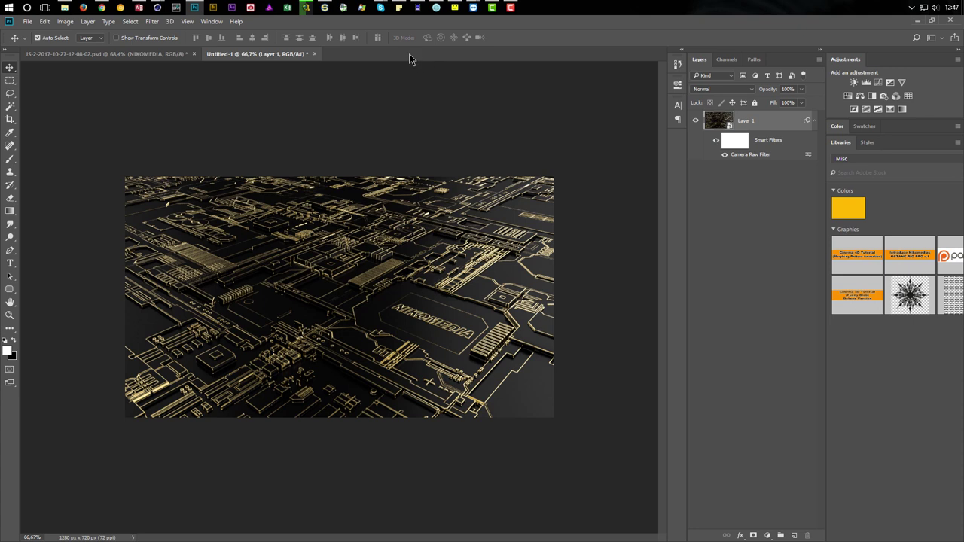
click(211, 21)
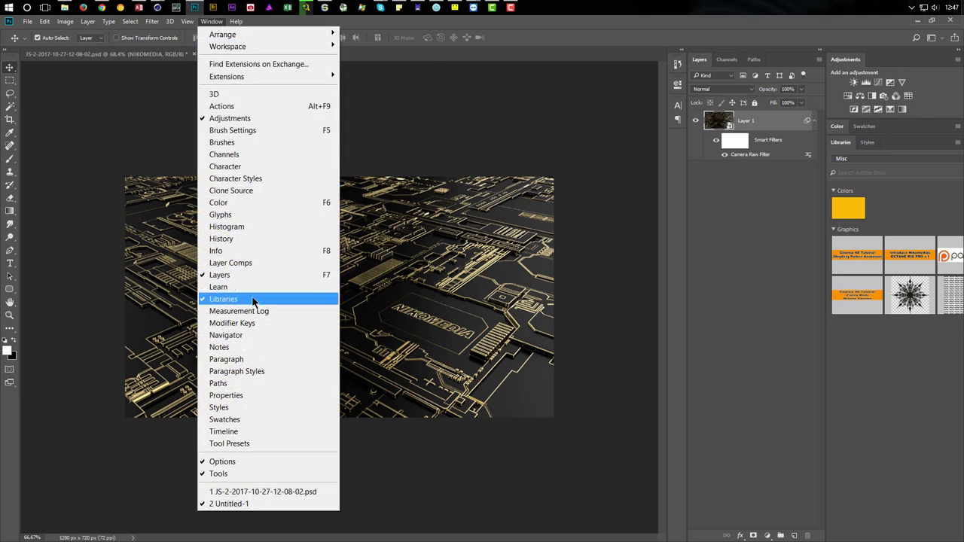
mouse_move(187, 21)
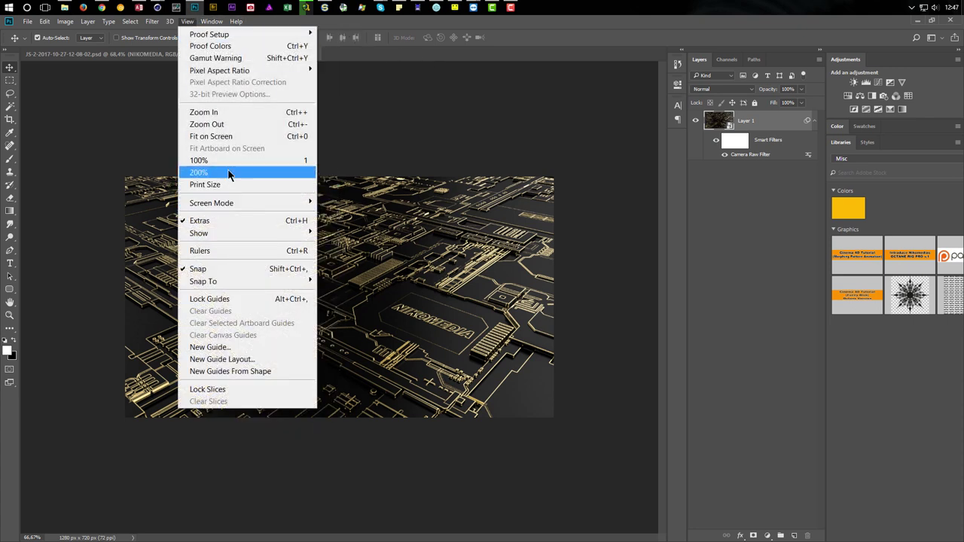
click(226, 161)
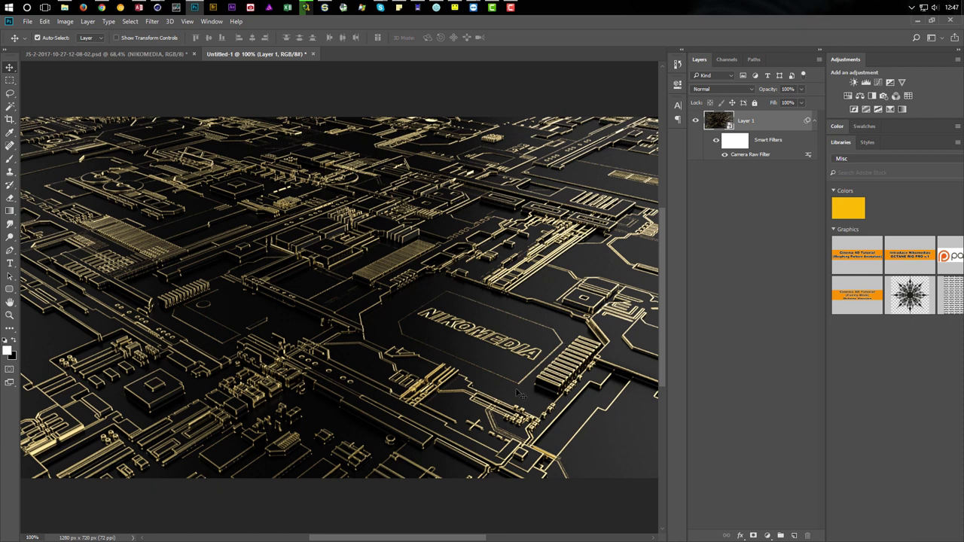
Step: Return to Cinema 4D, close the Picture Viewer, and inspect the Ambient Occlusion shader settings in Mat.1's Alpha channel
click(918, 21)
click(903, 49)
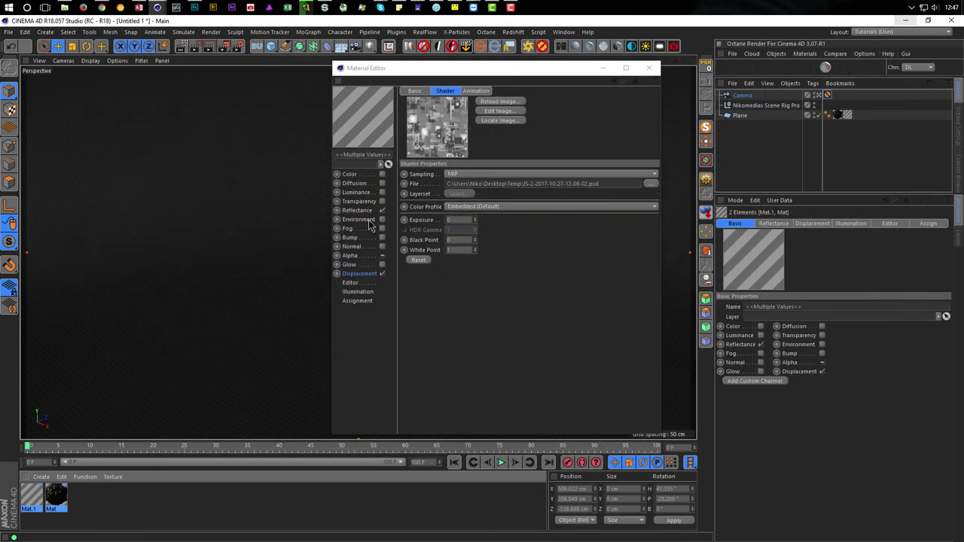
click(36, 498)
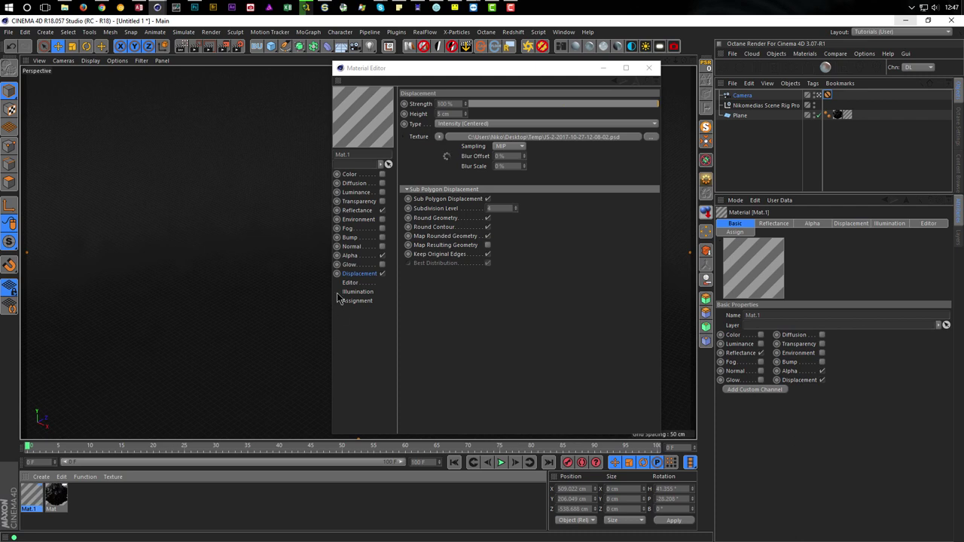
click(350, 256)
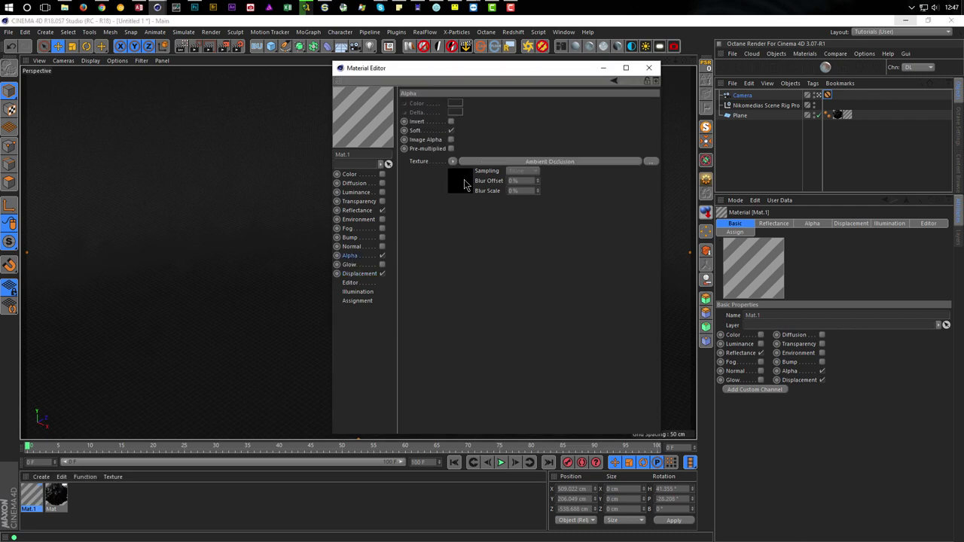
click(463, 179)
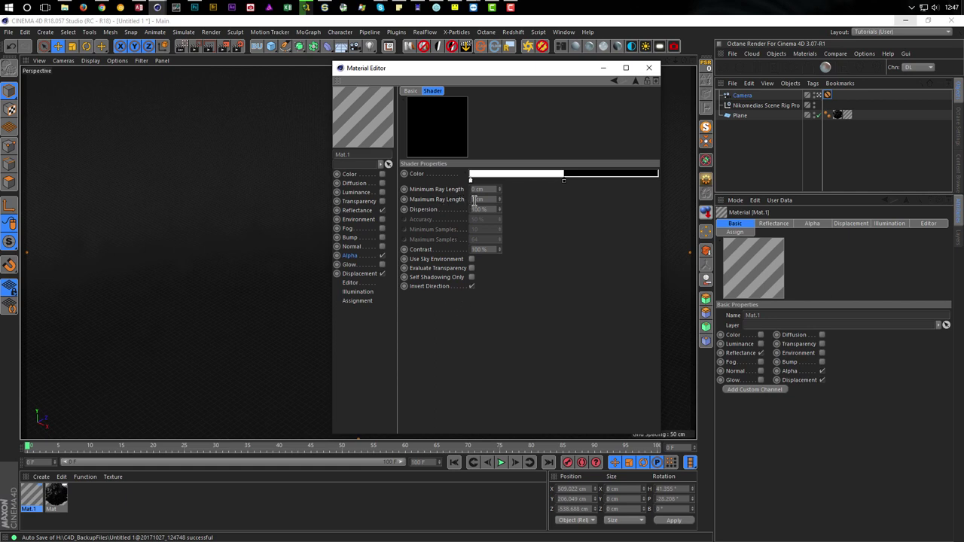
click(357, 256)
Step: Change the Subdivision Level in Mat.1's Displacement channel and preview the scene with the Interactive Render Region
drag(469, 71, 666, 125)
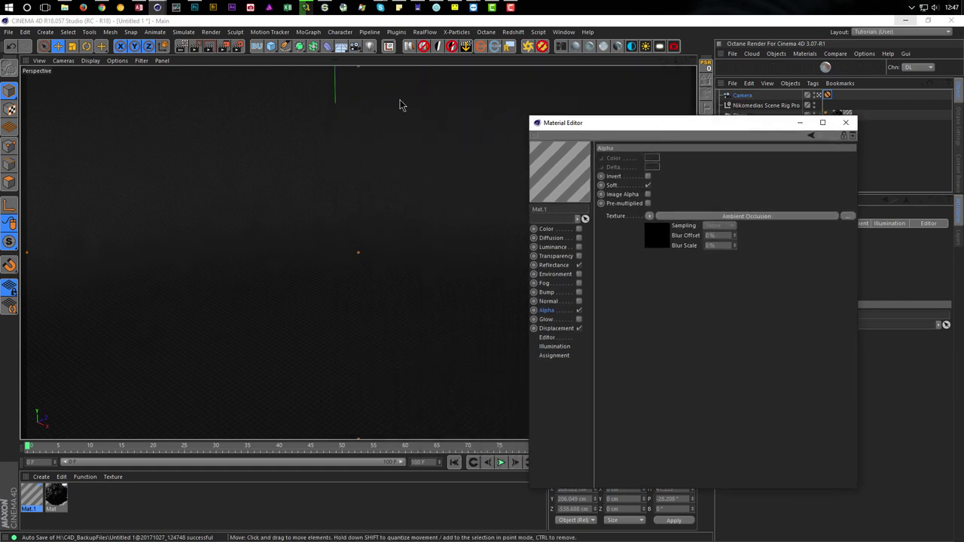
click(223, 46)
click(79, 277)
click(480, 105)
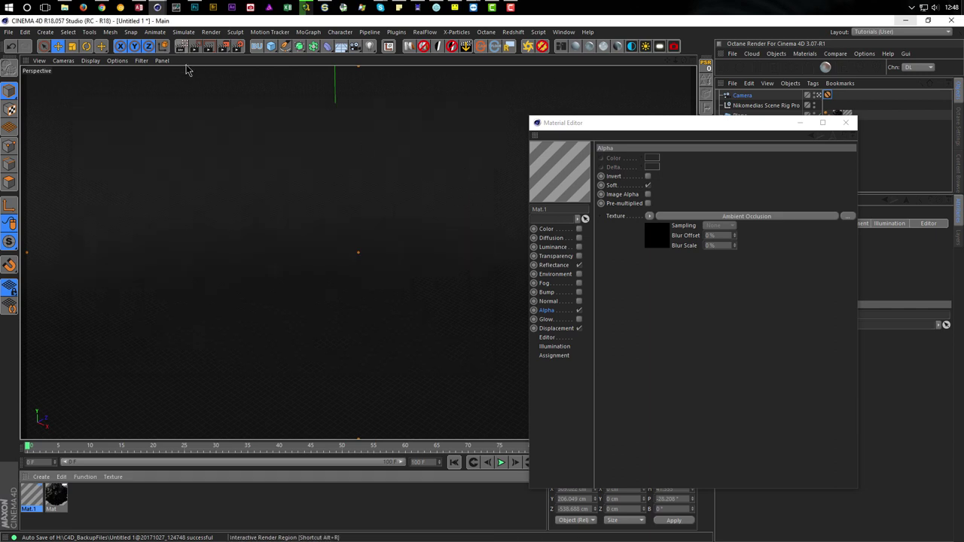
click(549, 329)
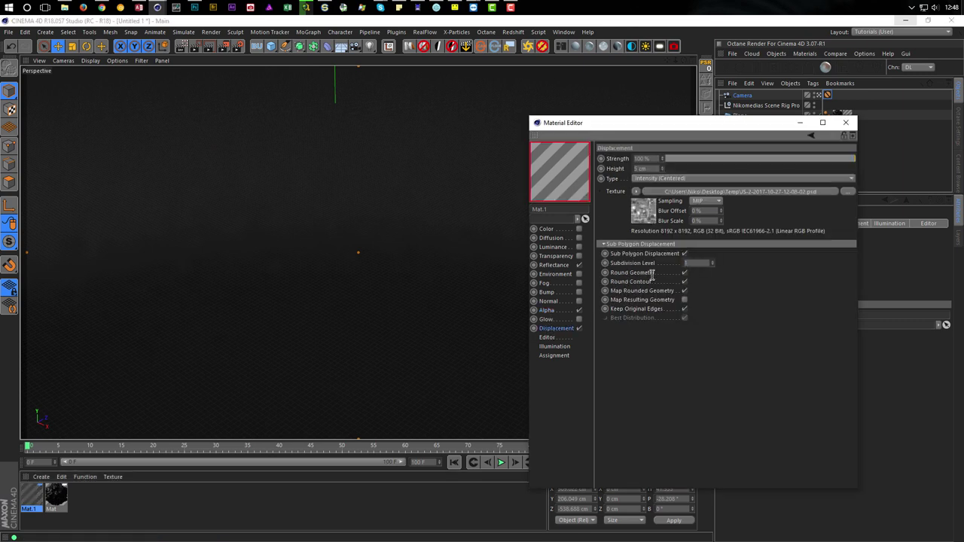
click(180, 46)
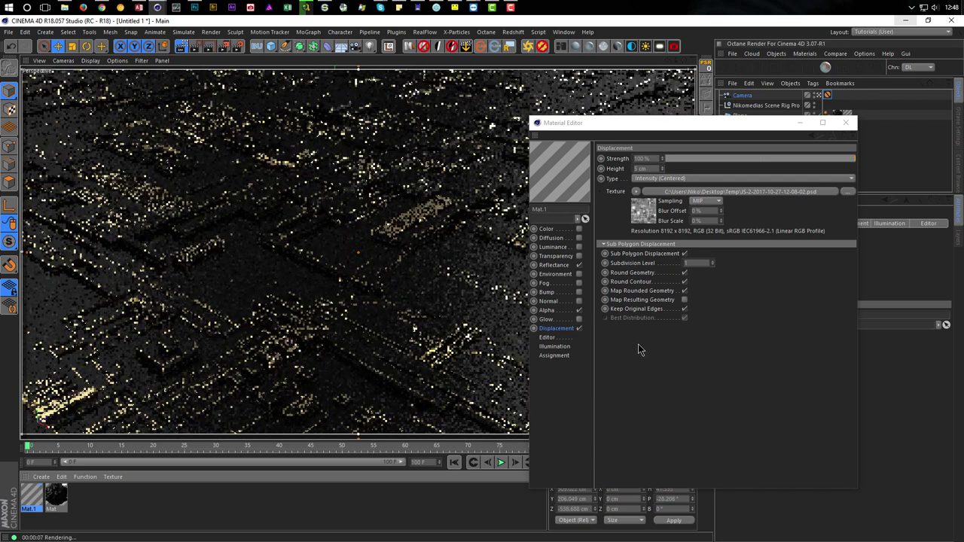
Step: Switch Sub Polygon Displacement off and back on for Mat.1 and Mat together, and give both the same Subdivision Level
click(683, 255)
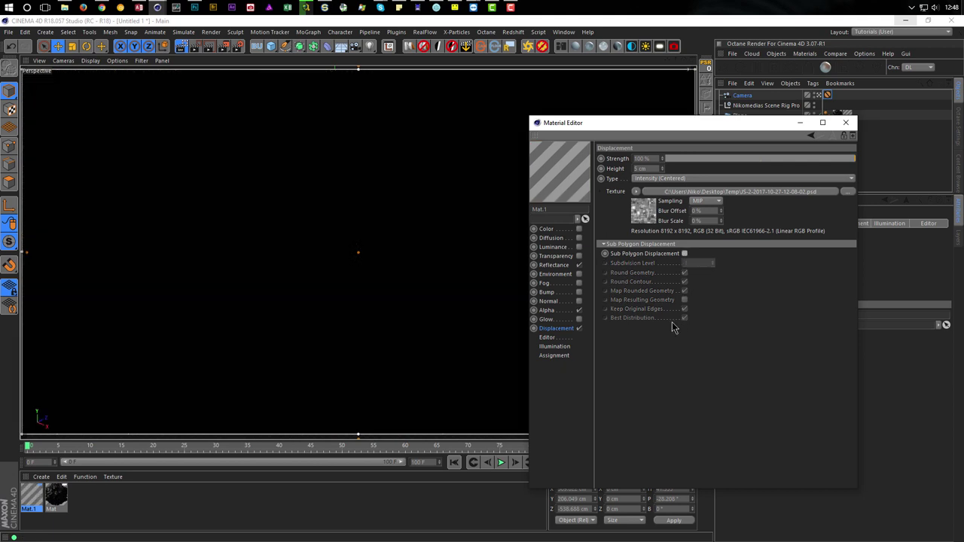
click(54, 497)
shift+click(54, 503)
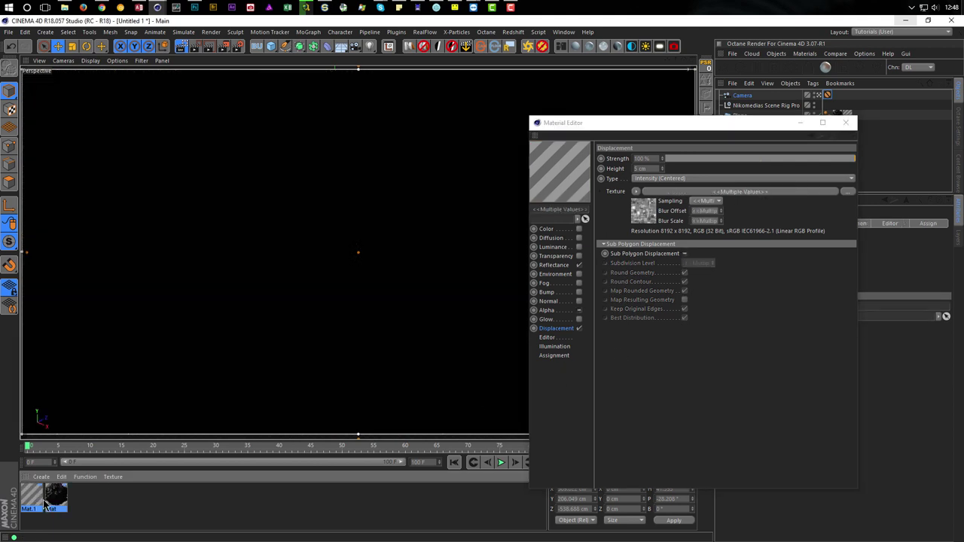
click(684, 254)
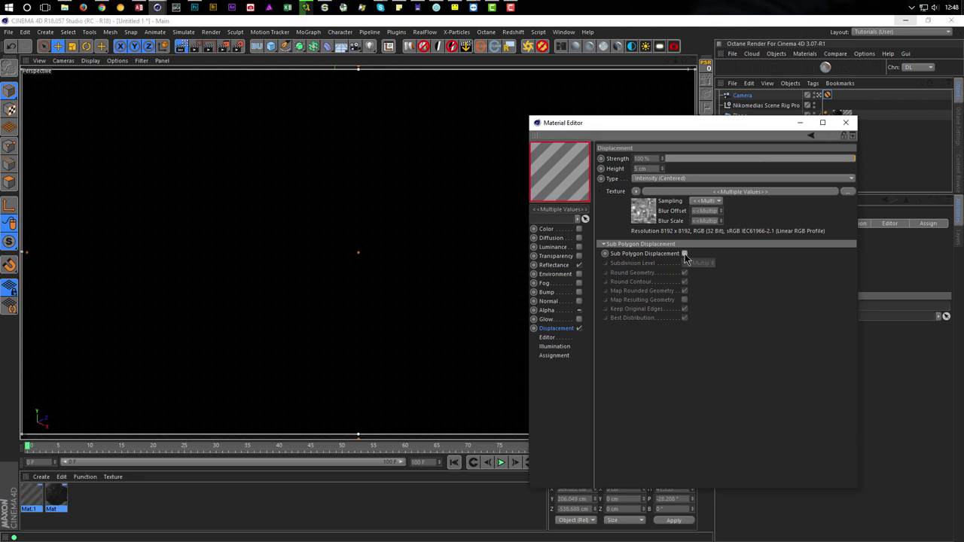
click(684, 254)
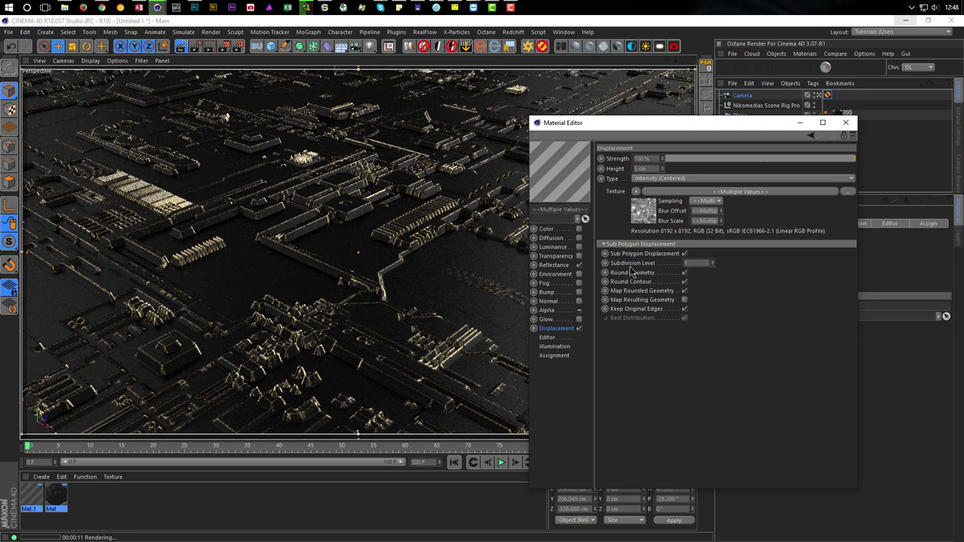
Step: Clear the Ambient Occlusion texture from Mat.1's Alpha channel
click(42, 499)
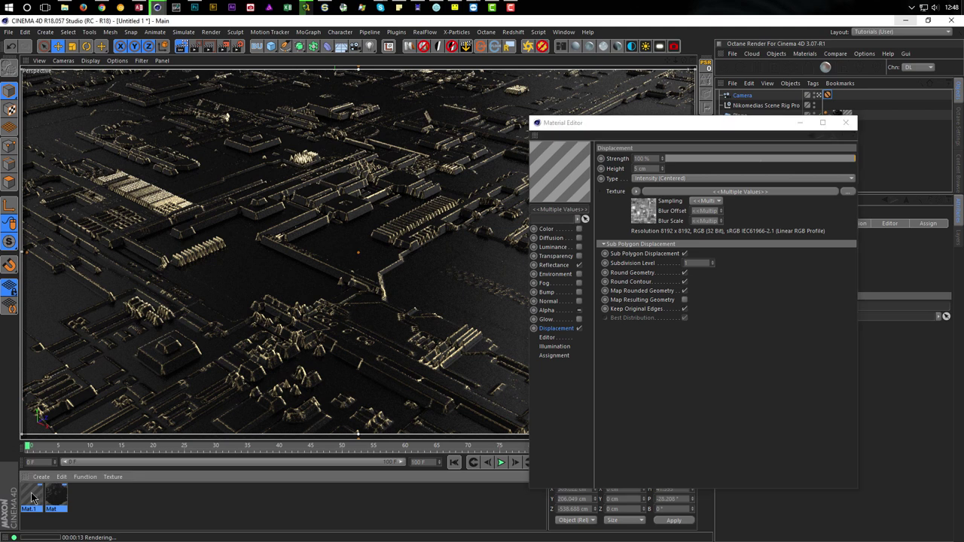
click(564, 310)
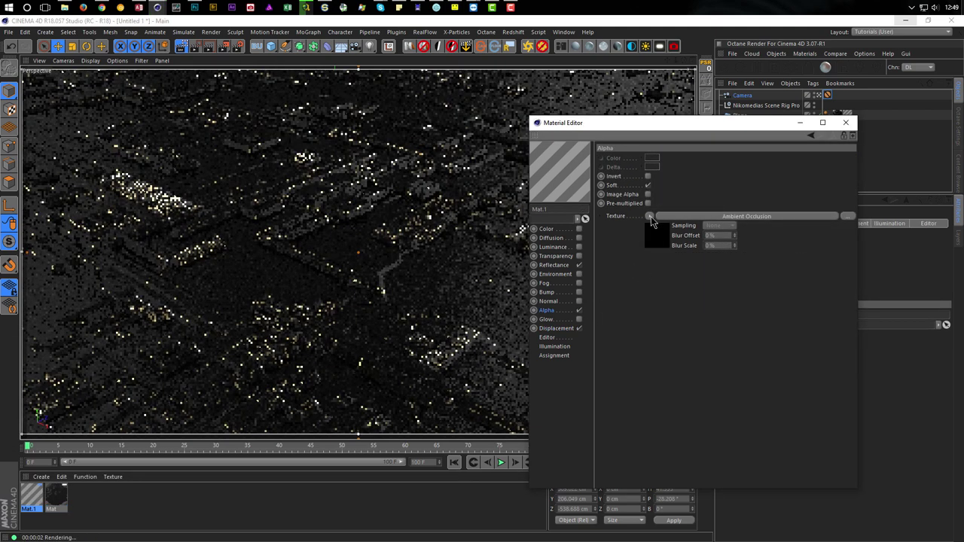
click(650, 216)
click(656, 229)
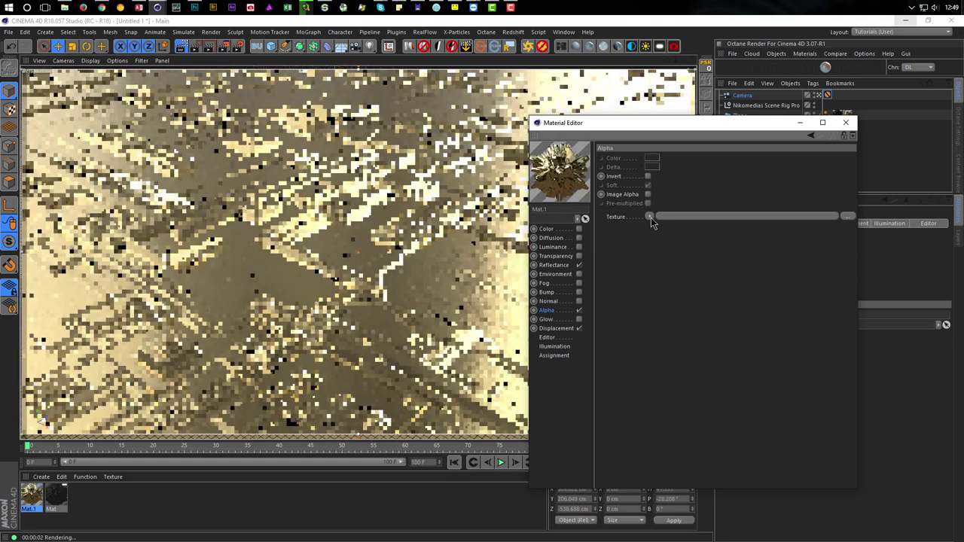
Step: Load a Falloff shader as the texture in Mat.1's Alpha channel and open its shader settings
click(651, 218)
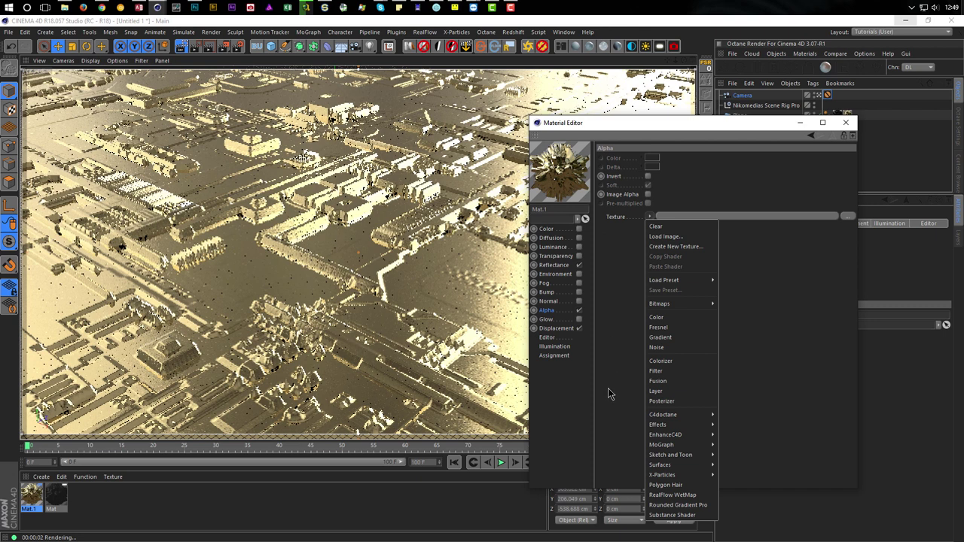
mouse_move(663, 426)
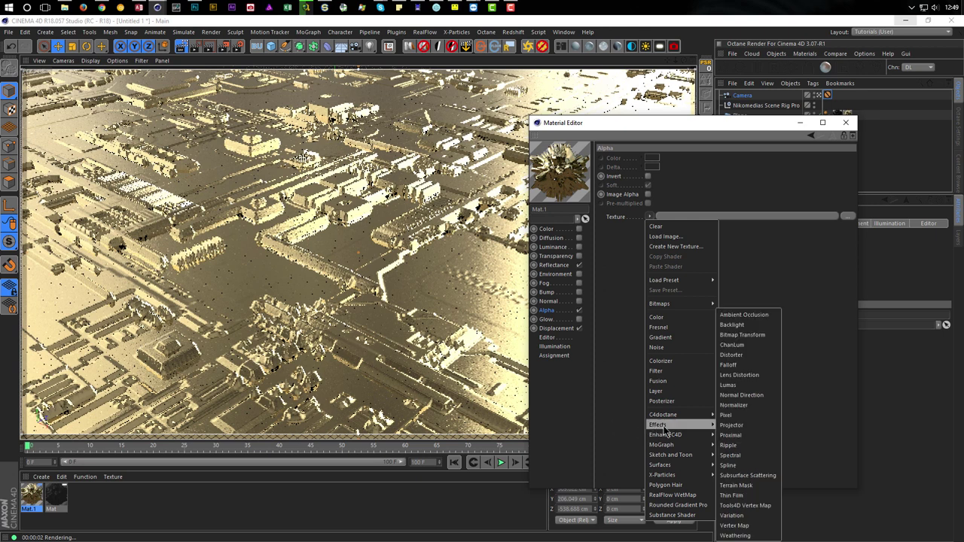
click(745, 366)
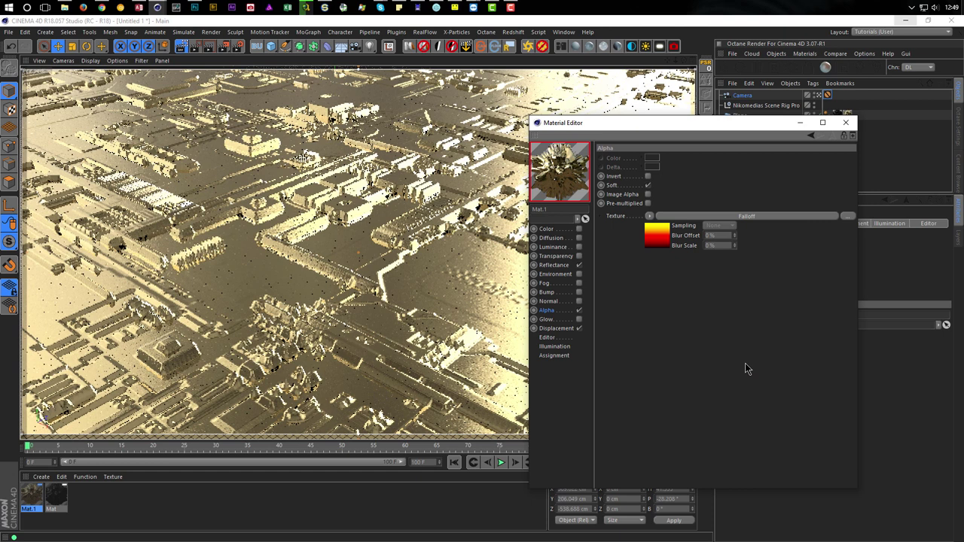
click(666, 242)
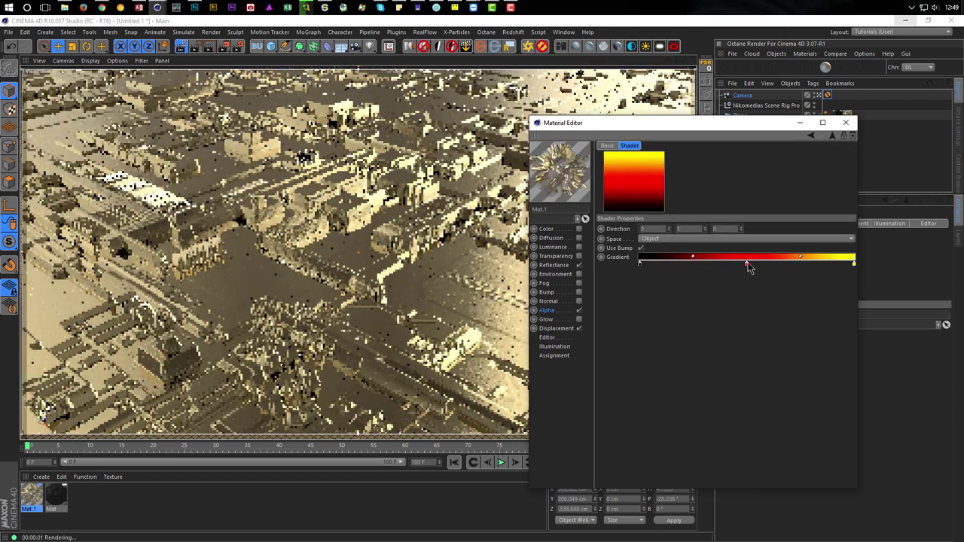
Step: Remove the red middle knot from the Falloff gradient, recolor the yellow knot white, and invert the gradient's knots
drag(748, 267, 790, 308)
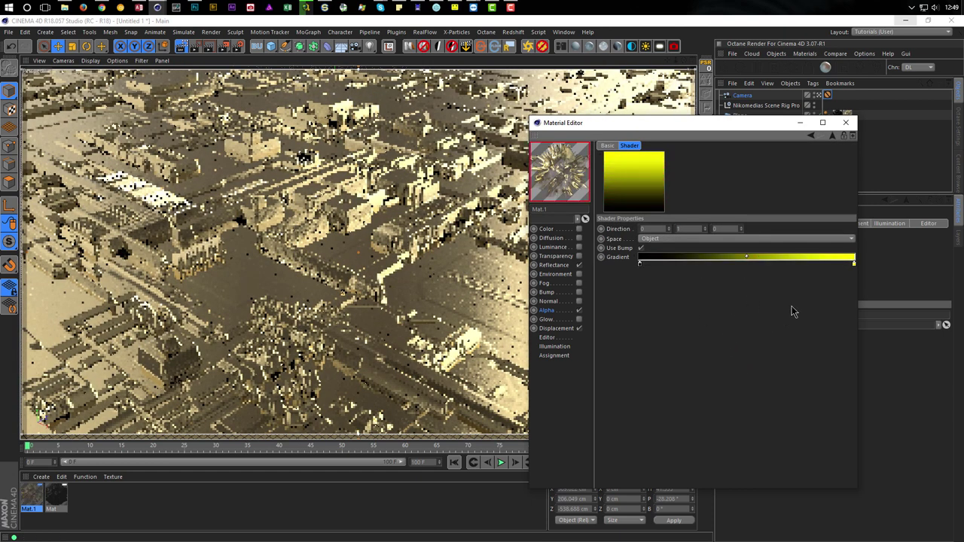
double_click(855, 264)
drag(856, 273, 819, 273)
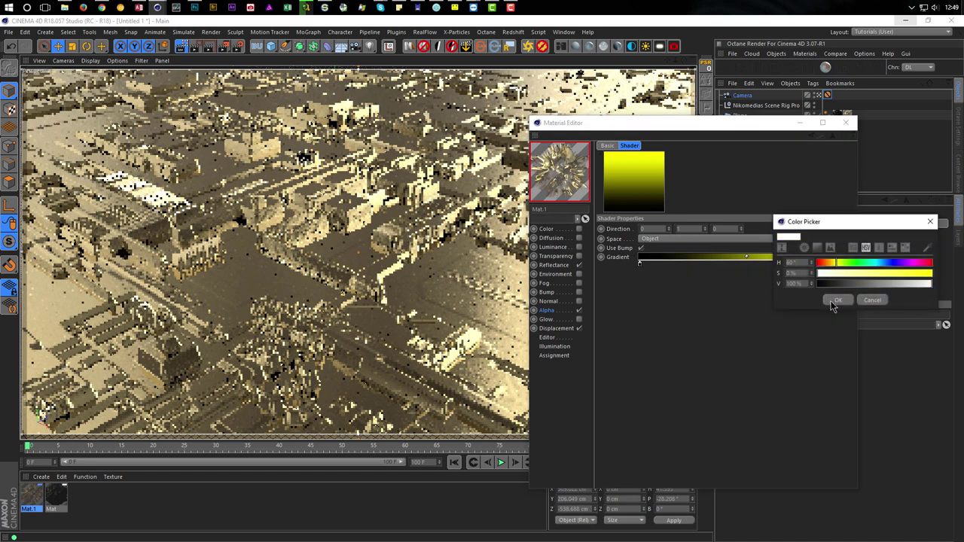
click(834, 300)
right_click(781, 260)
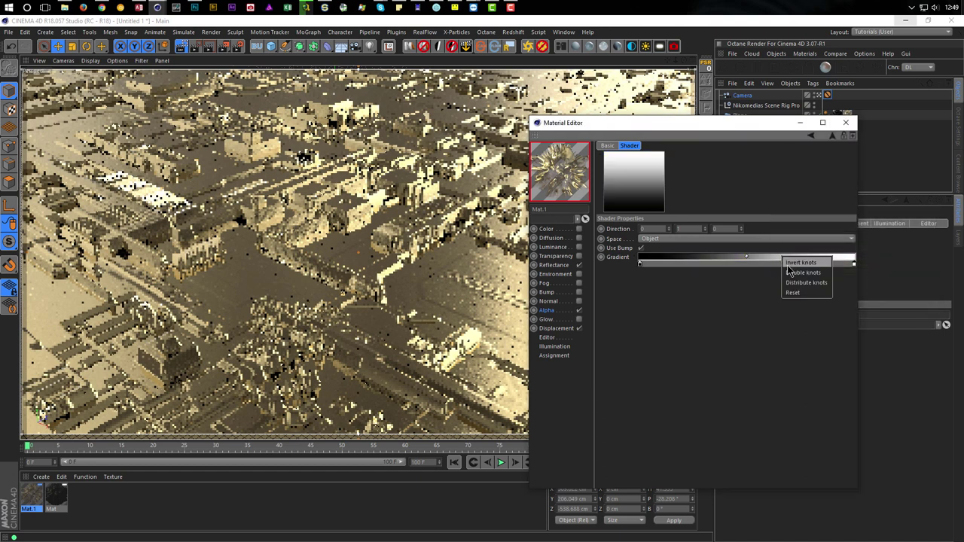
click(798, 272)
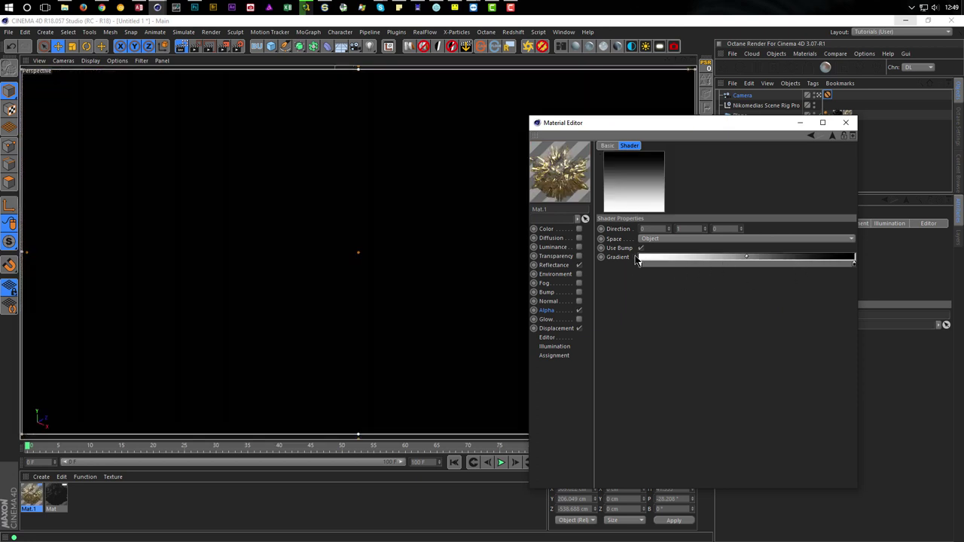
Step: Set the interpolation of the Falloff gradient's white knot to None
click(636, 259)
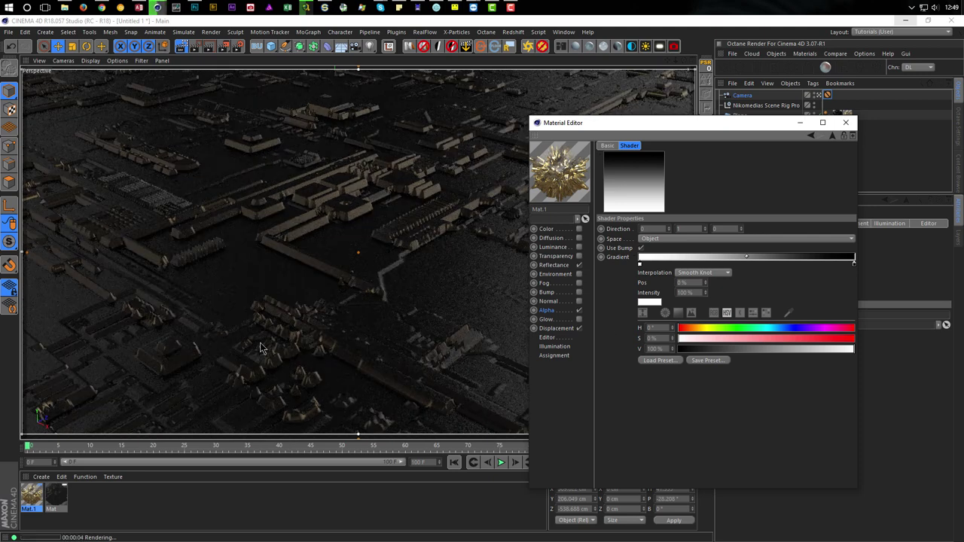
click(638, 262)
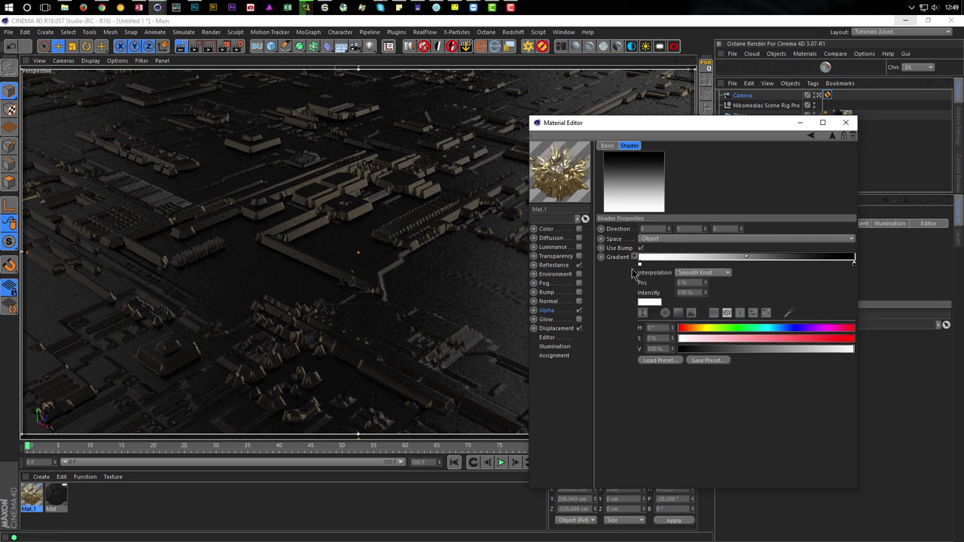
click(700, 272)
click(696, 333)
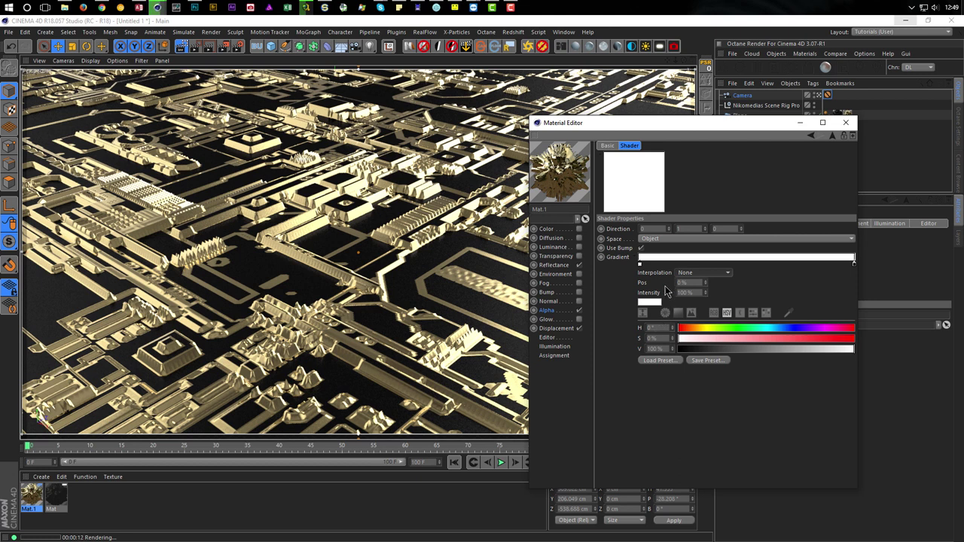
Step: Set the displacement Subdivision Level to 6 for Mat.1 and Mat together
click(556, 329)
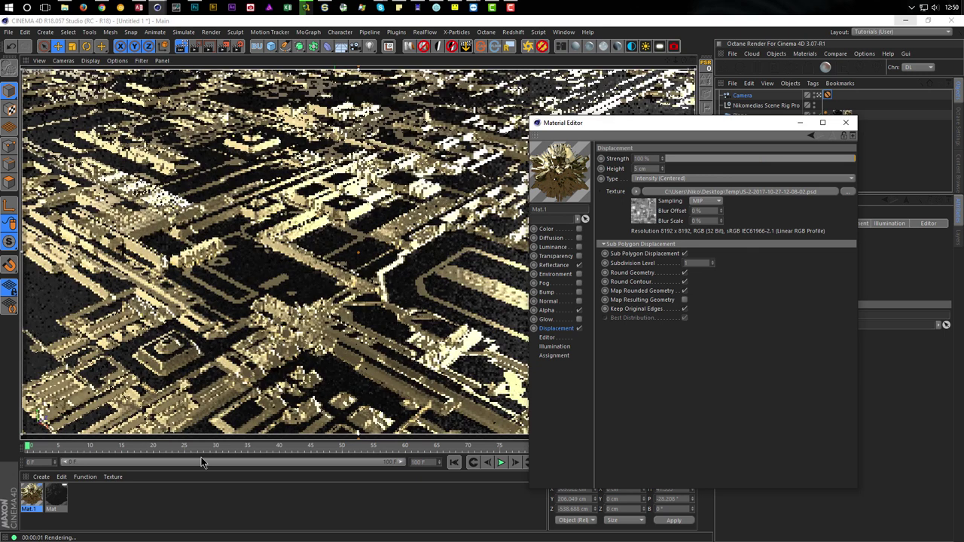
ctrl+click(57, 499)
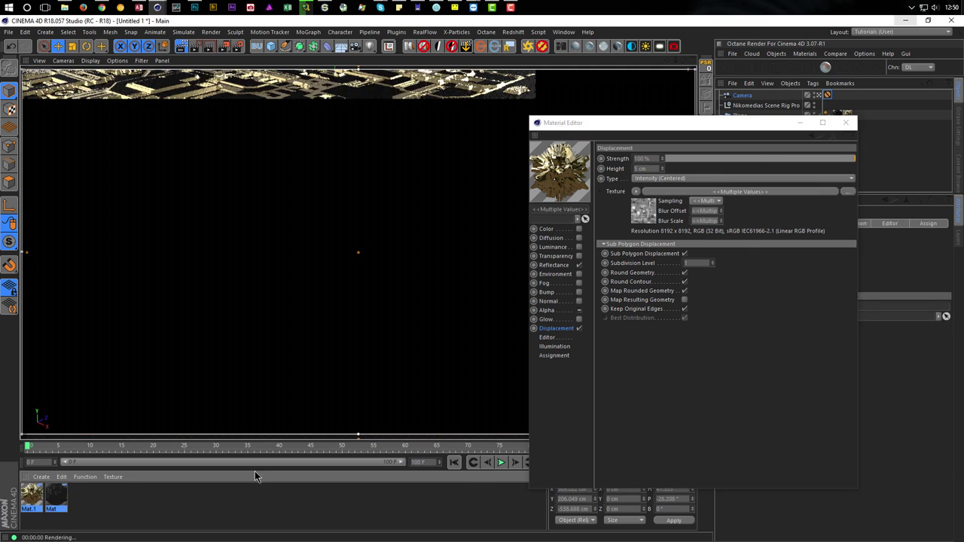
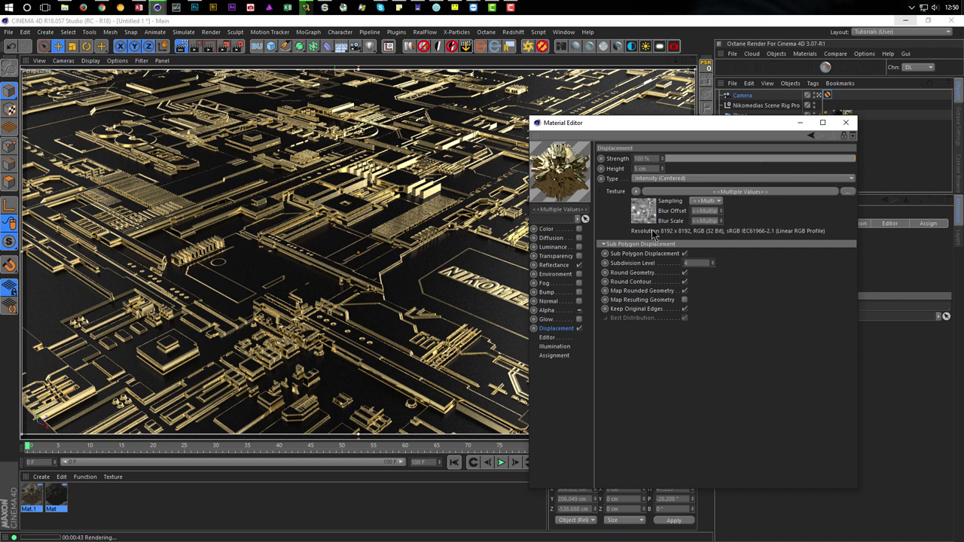
Step: Return to Mat.1's Alpha channel and undo the recent changes until the Ambient Occlusion texture is restored
click(546, 310)
click(32, 495)
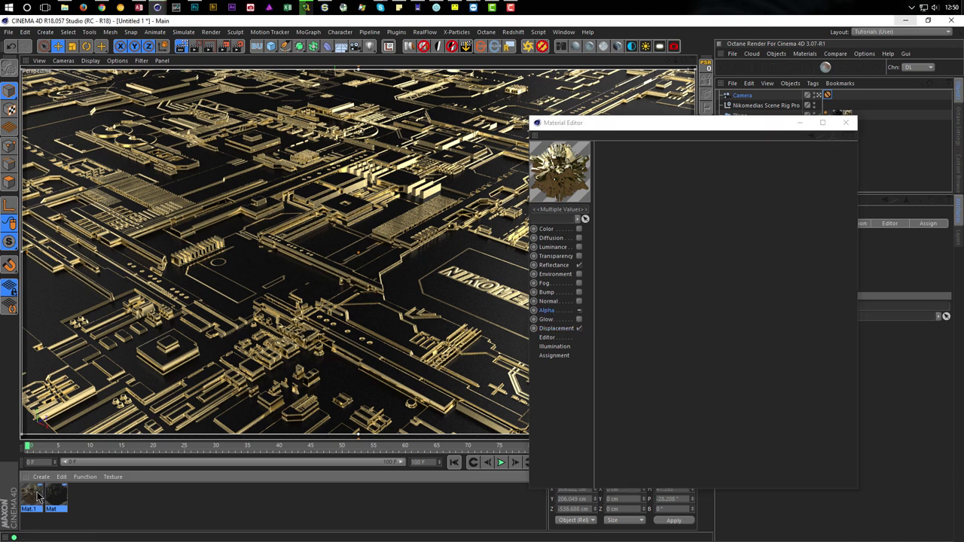
click(558, 359)
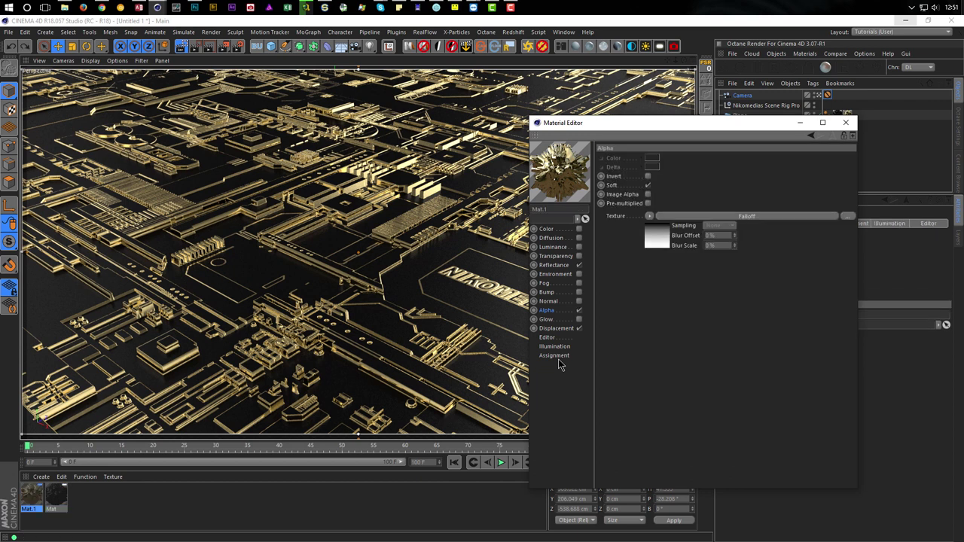
key(ctrl+z)
key(ctrl+z)
key(ctrl+z)
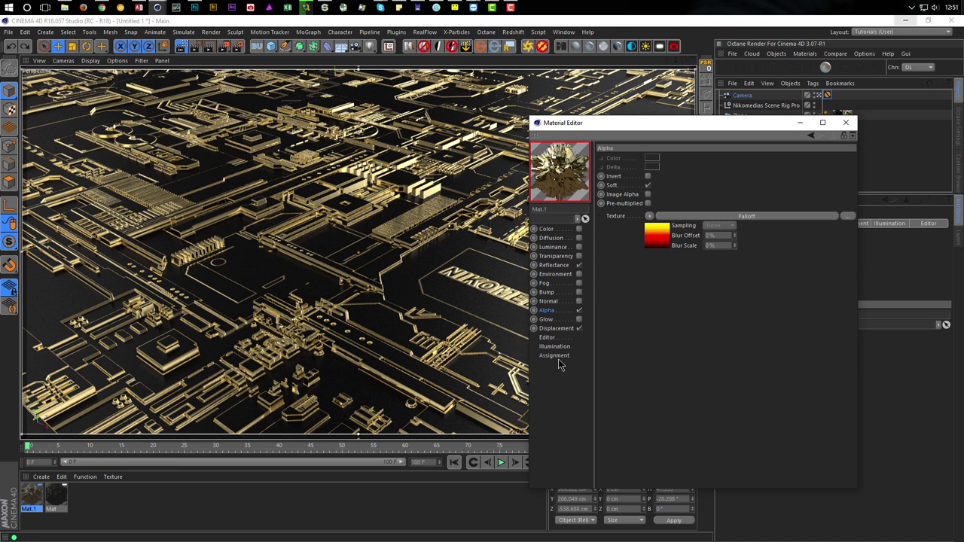
key(ctrl+z)
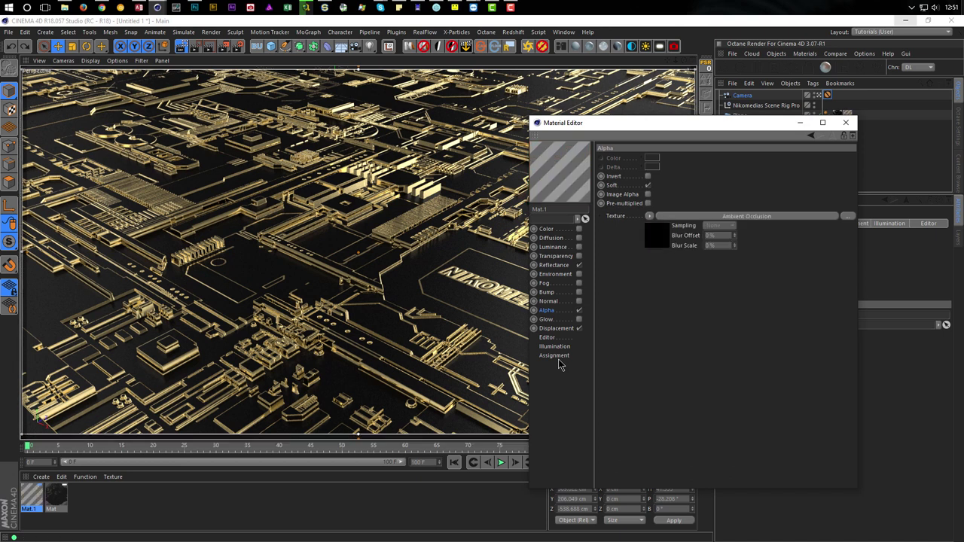
Step: Preview the scene in the viewport and set a higher displacement Subdivision Level for Mat.1 and Mat together
key(ctrl+r)
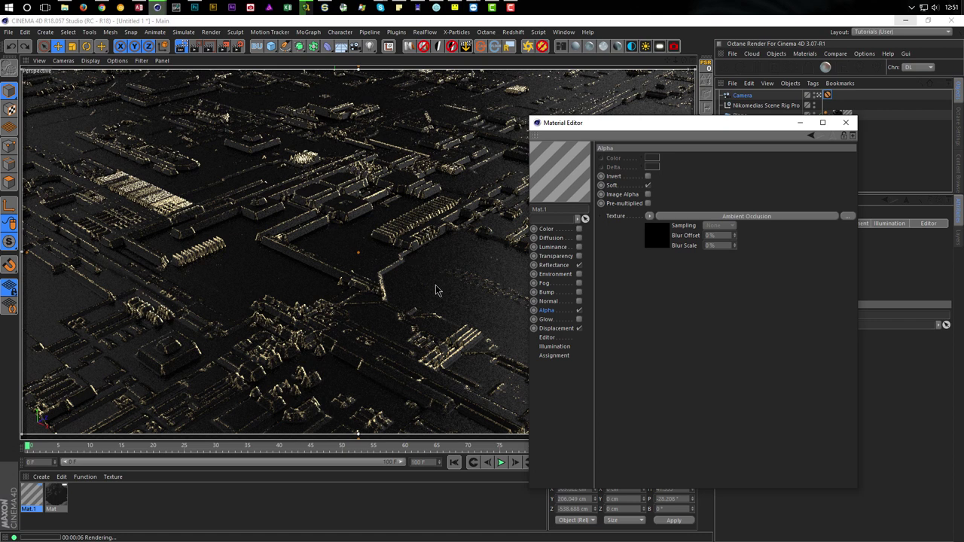
click(554, 328)
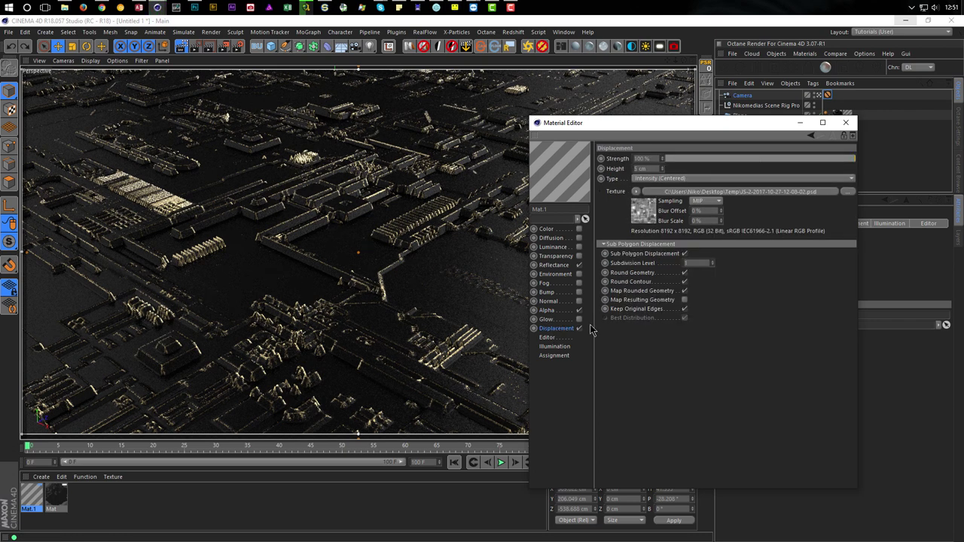
key(ctrl+a)
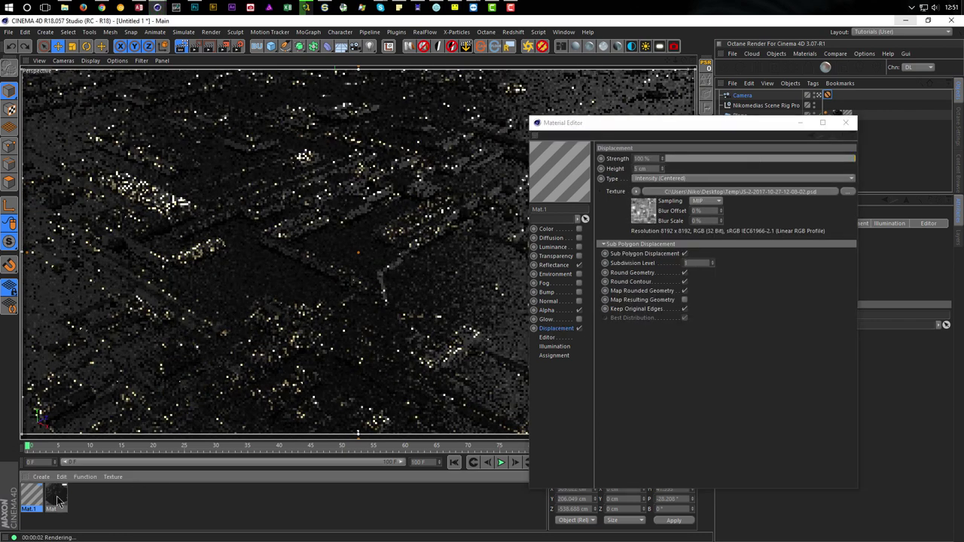
click(697, 262)
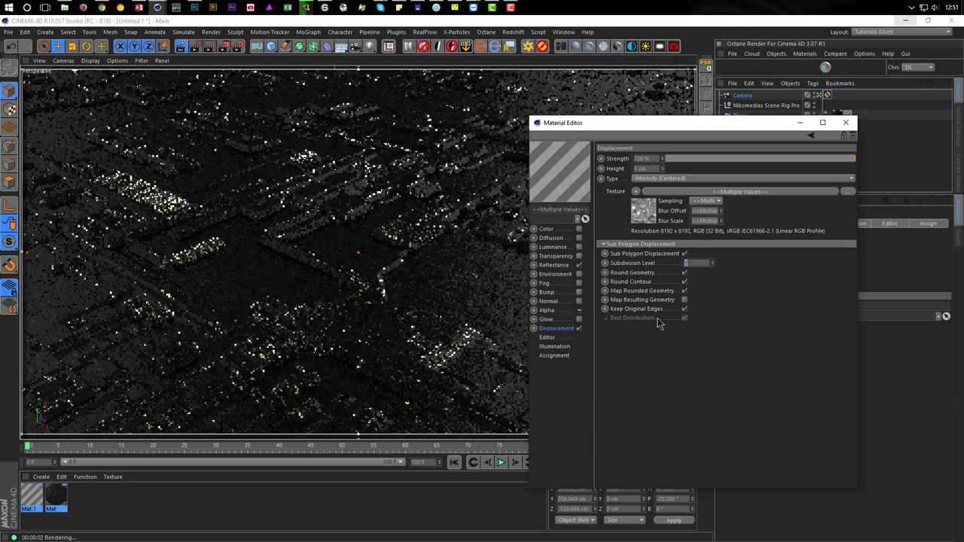
key(Return)
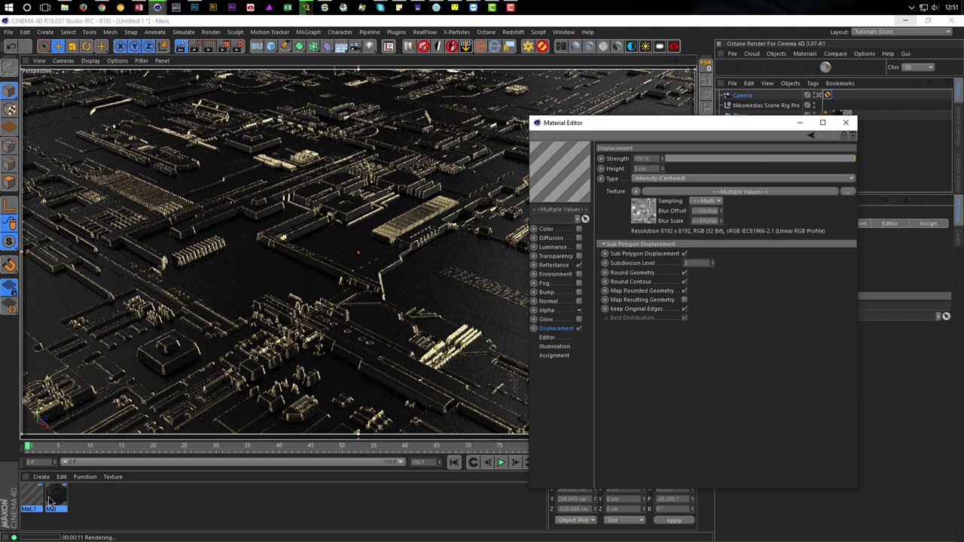
Step: Deselect both materials and turn off the Interactive Render Region
click(124, 505)
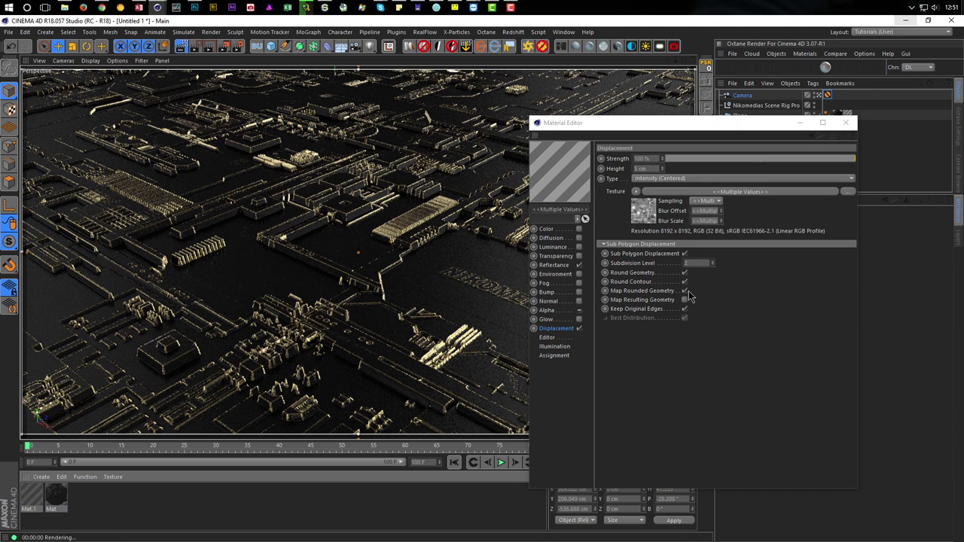
click(632, 265)
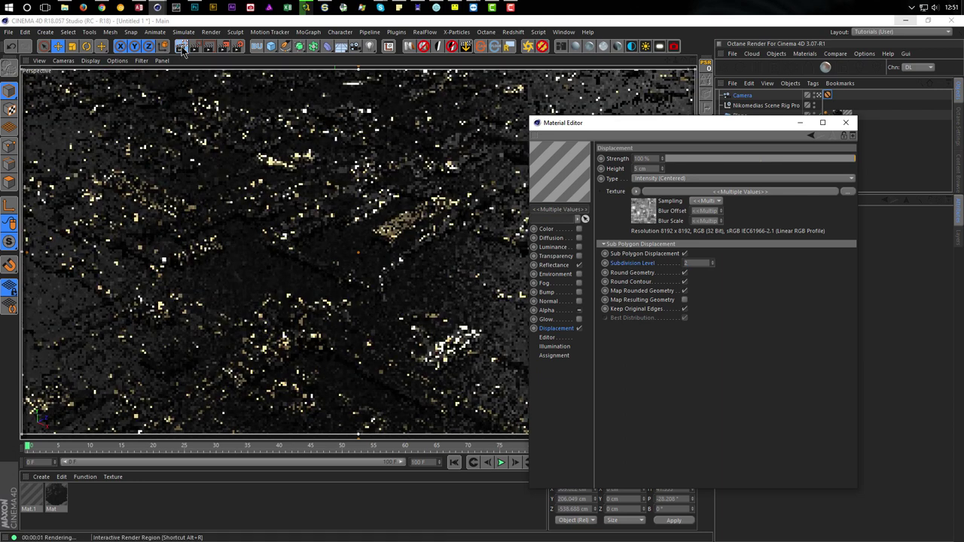
click(182, 46)
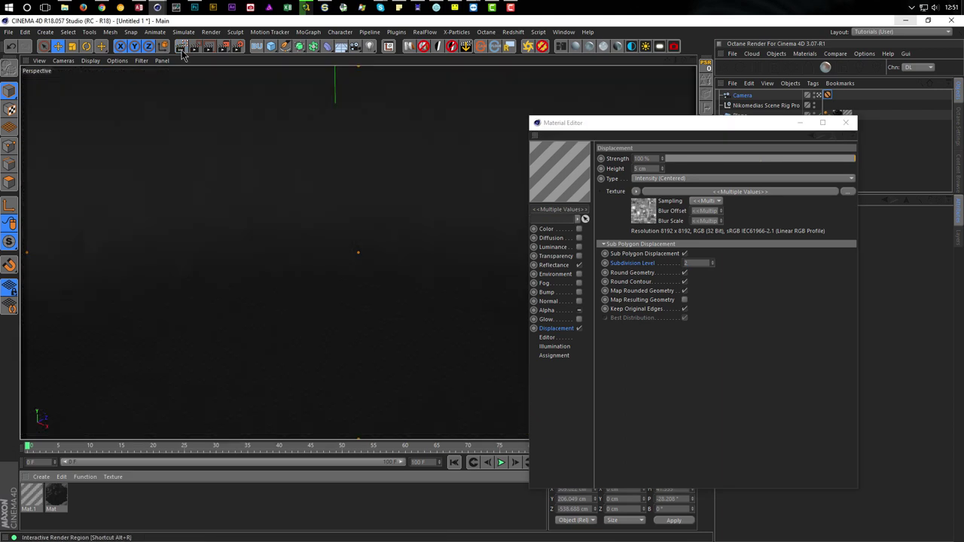
right_click(627, 267)
mouse_move(653, 281)
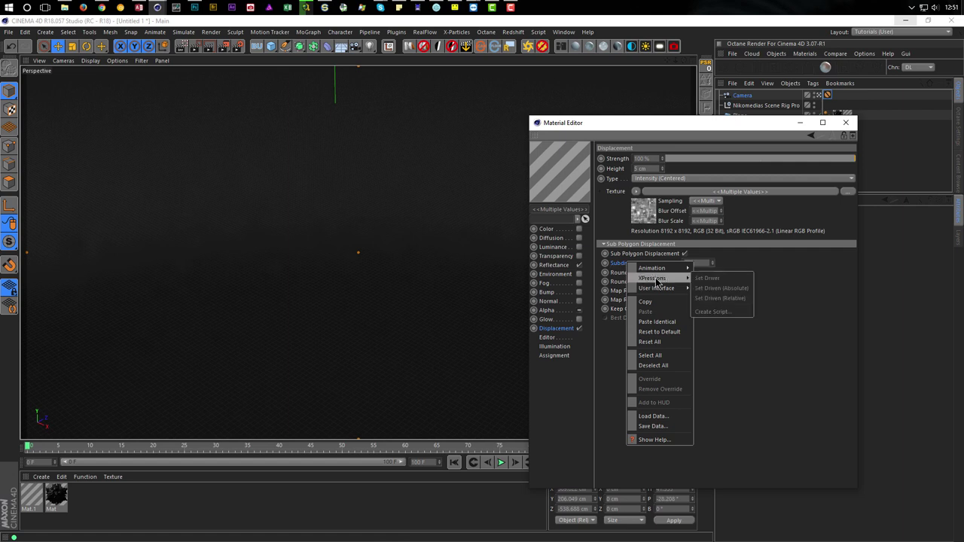
click(781, 272)
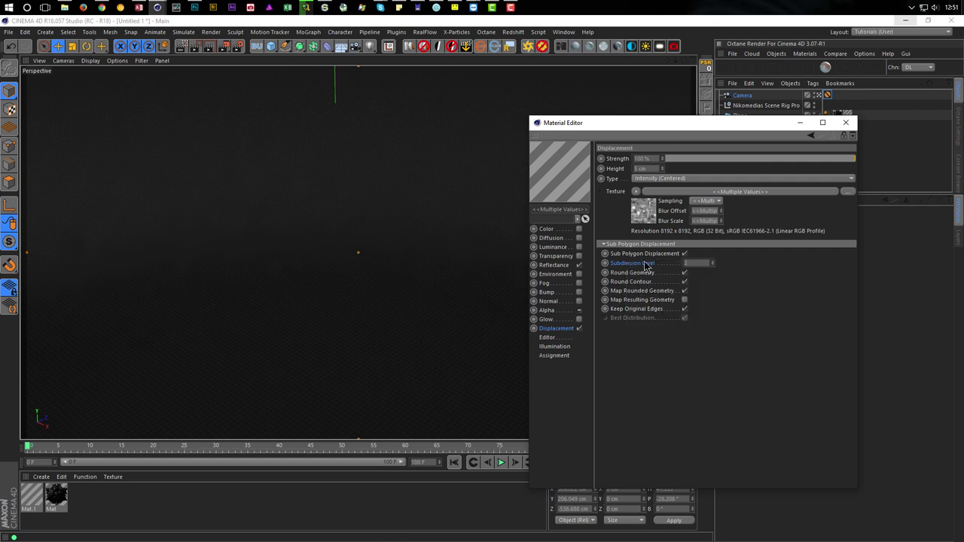
Step: Set the Subdivision Level in Mat.1's Displacement channel as the XPressions driver
click(32, 497)
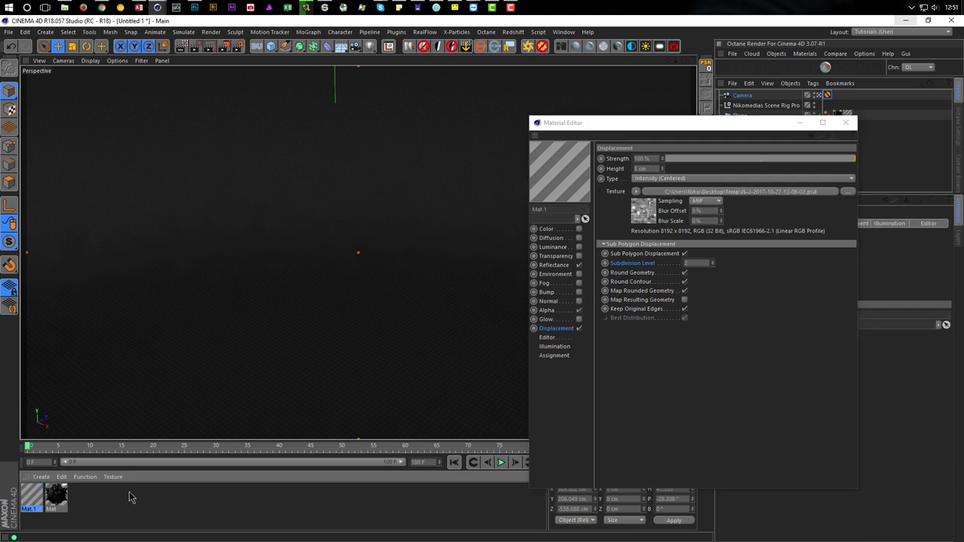
right_click(641, 266)
mouse_move(672, 280)
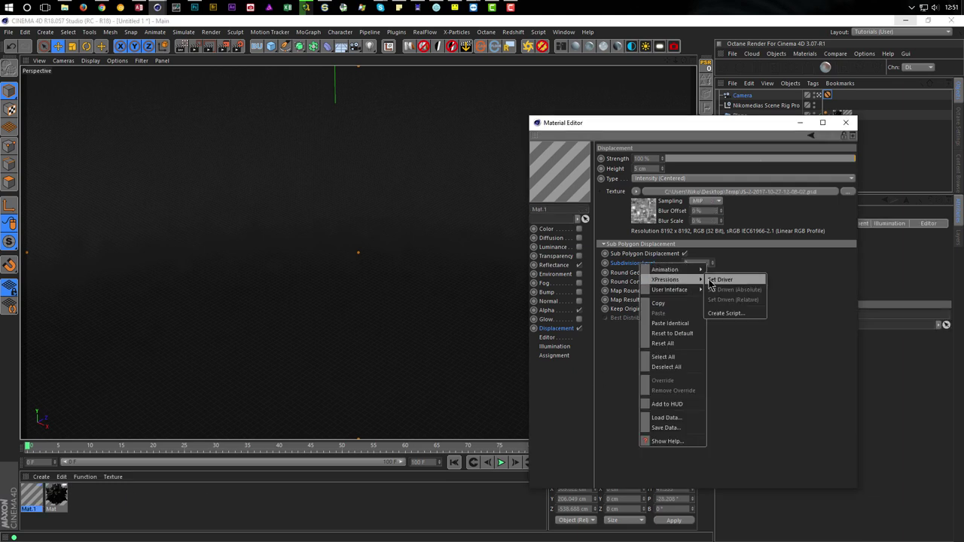
click(709, 281)
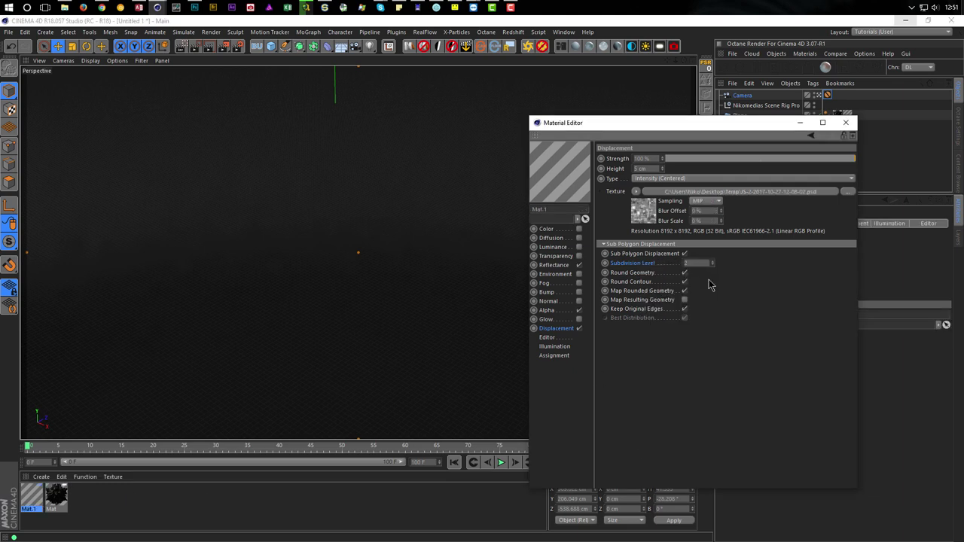
Step: Make Mat's displacement Subdivision Level driven by Mat.1's with Set Driven (Absolute), and reselect Mat.1
click(62, 495)
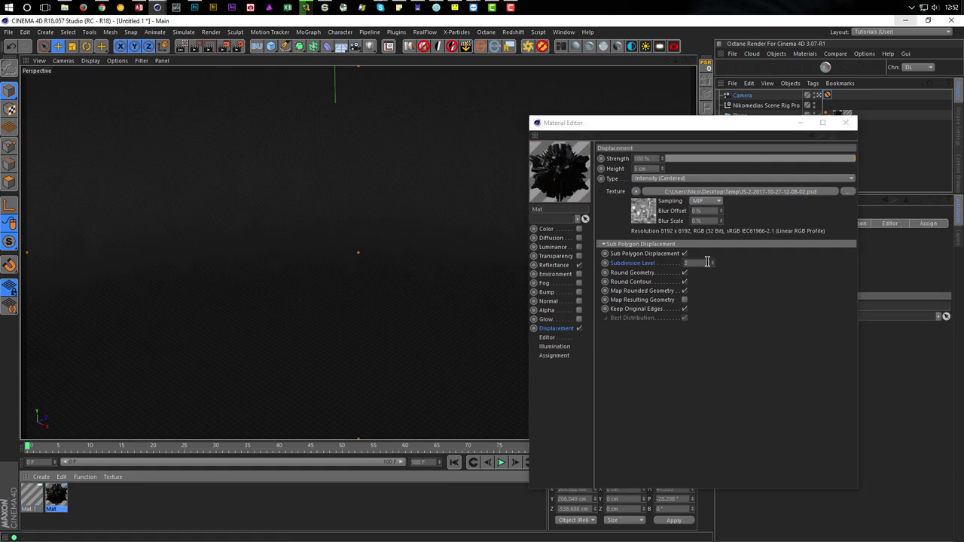
right_click(634, 266)
mouse_move(667, 279)
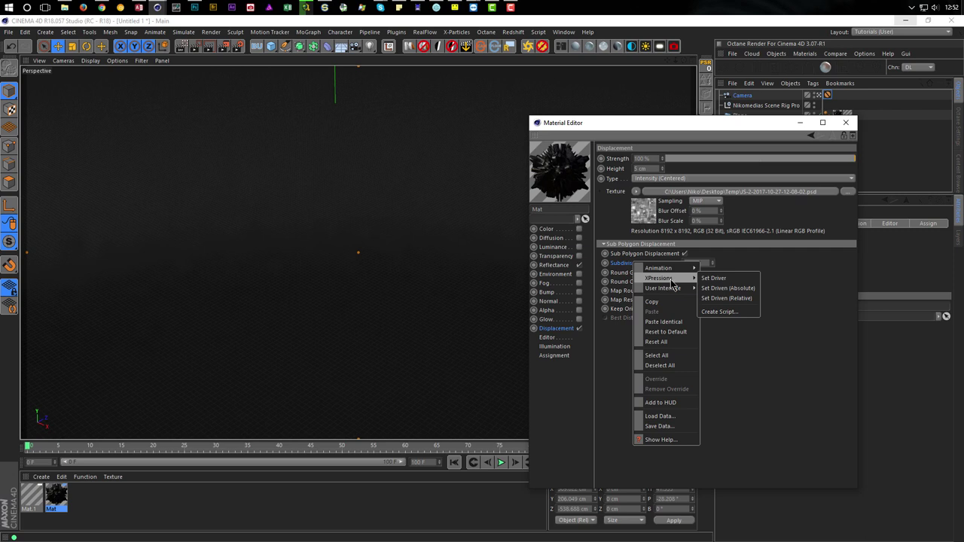
click(719, 289)
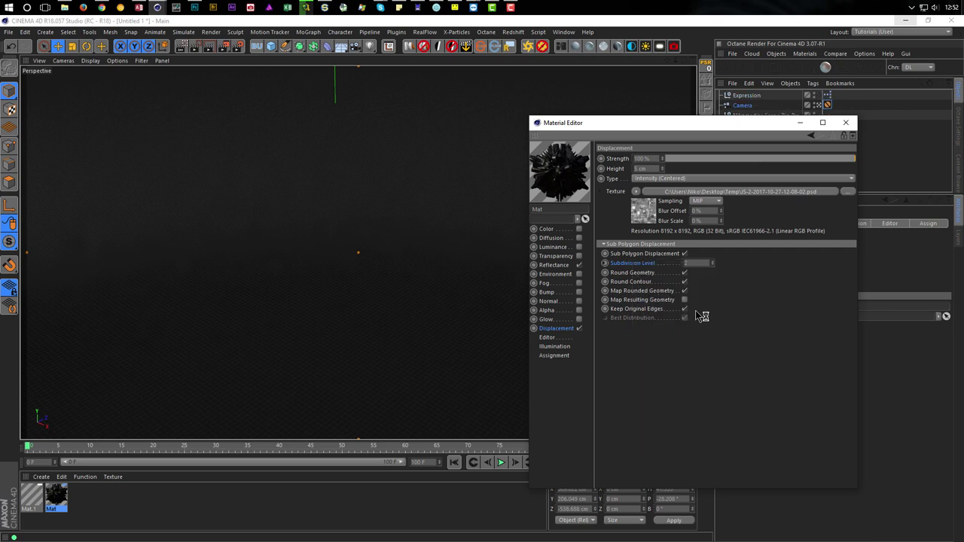
click(34, 498)
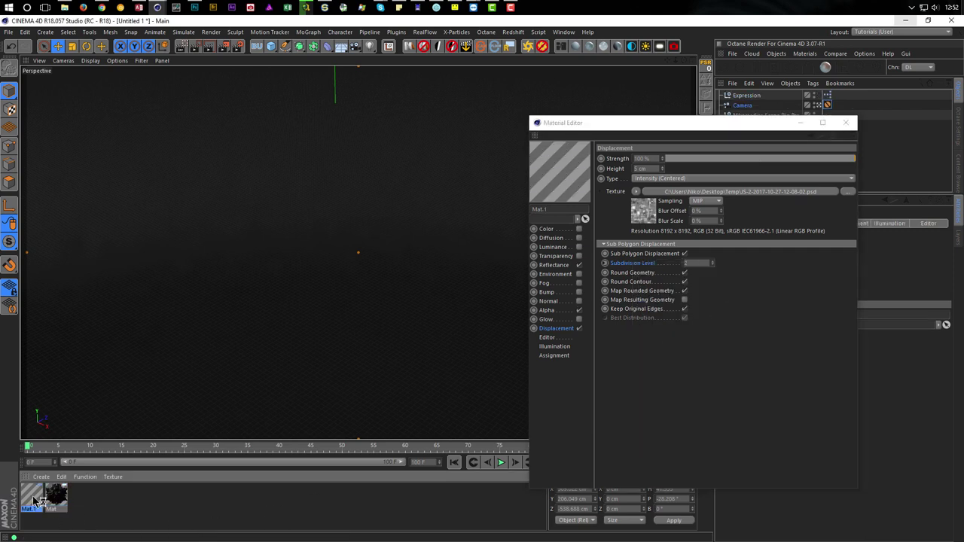
Step: Test the XPresso link by changing Mat.1's displacement Subdivision Level and checking that Mat follows it
click(704, 260)
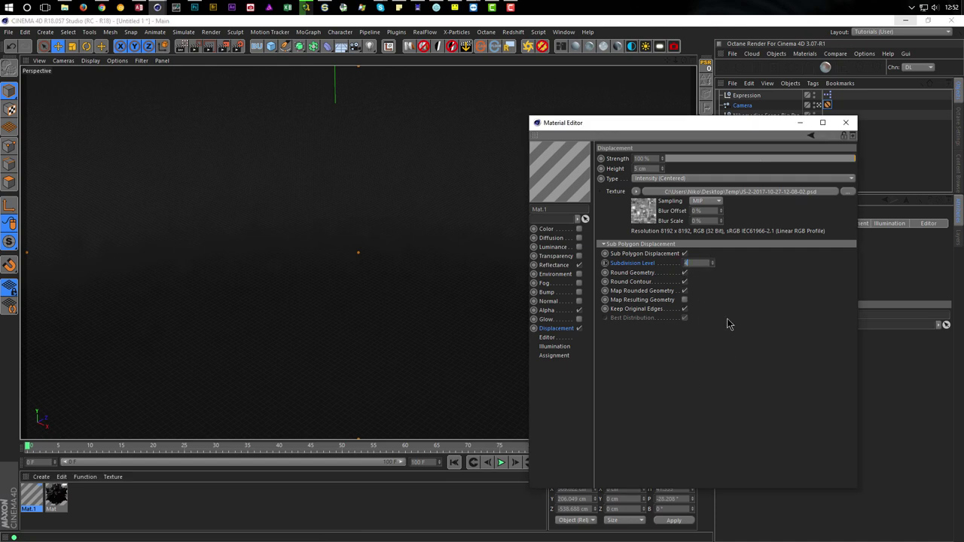
click(58, 498)
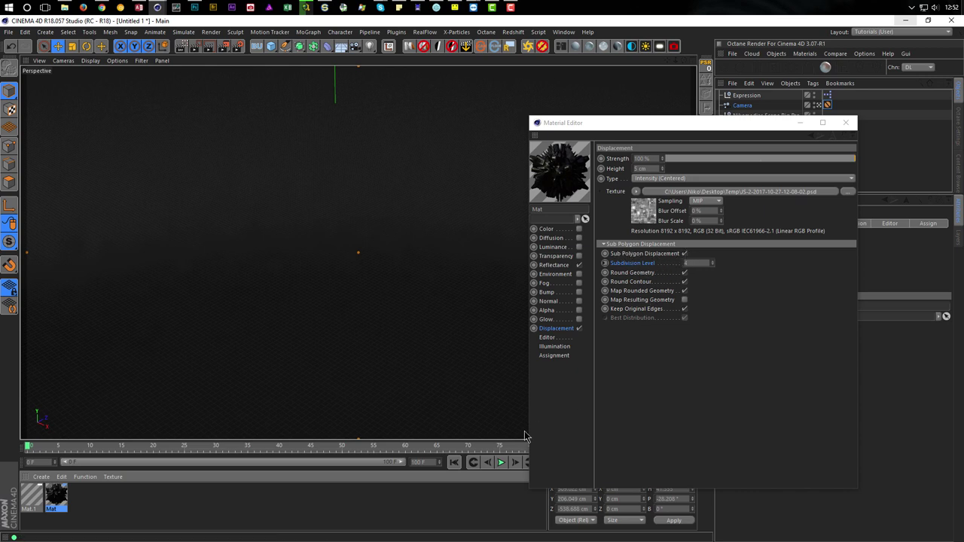
click(29, 503)
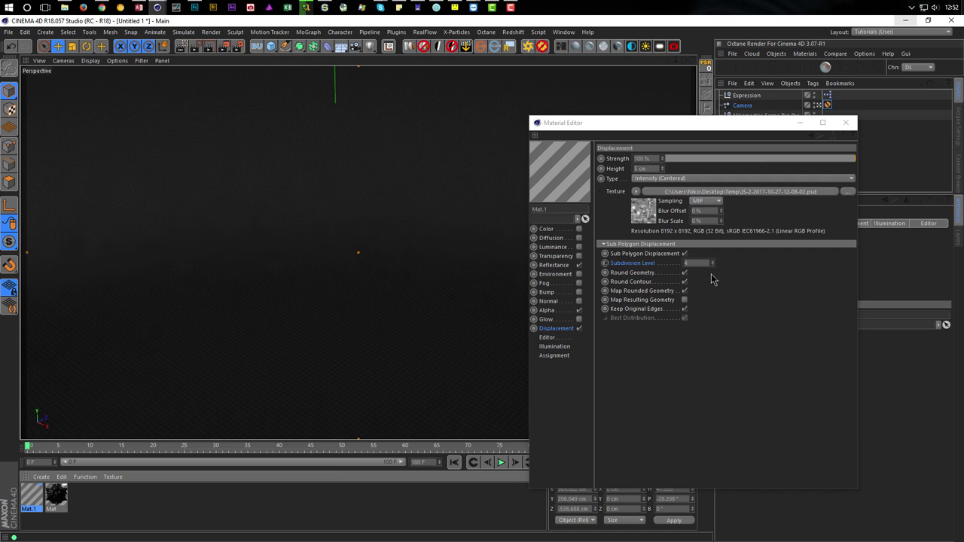
Step: Copy the Ambient Occlusion texture from Mat.1's Alpha channel and close the Material Editor
click(556, 311)
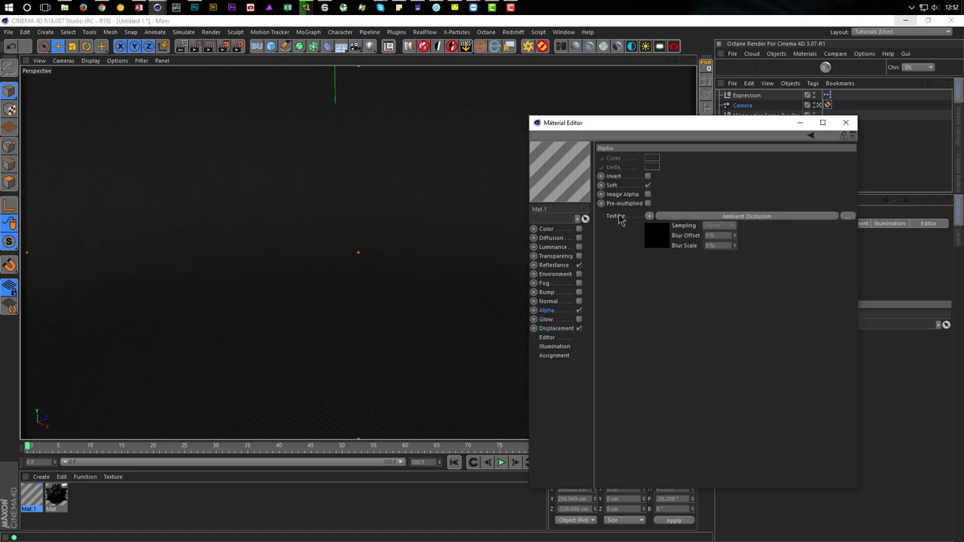
right_click(619, 220)
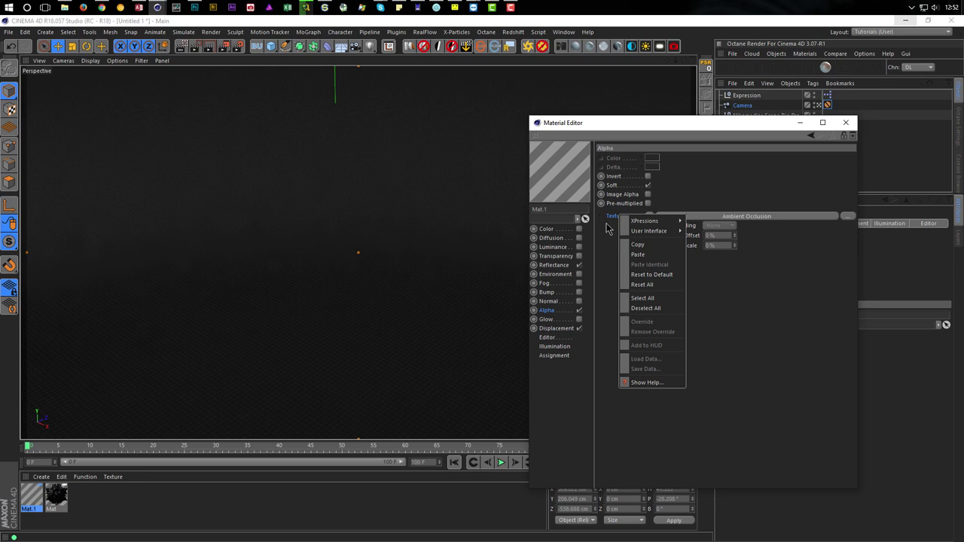
click(631, 244)
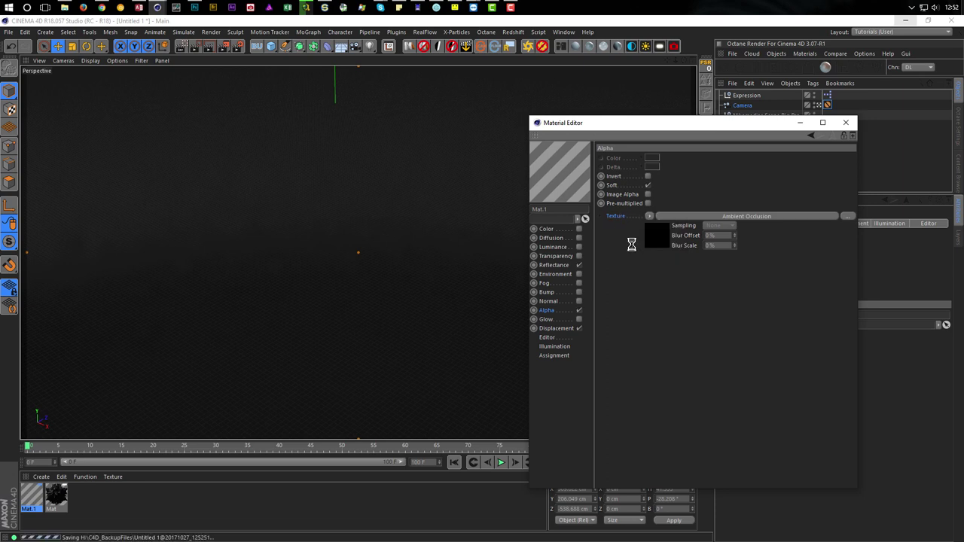
click(846, 122)
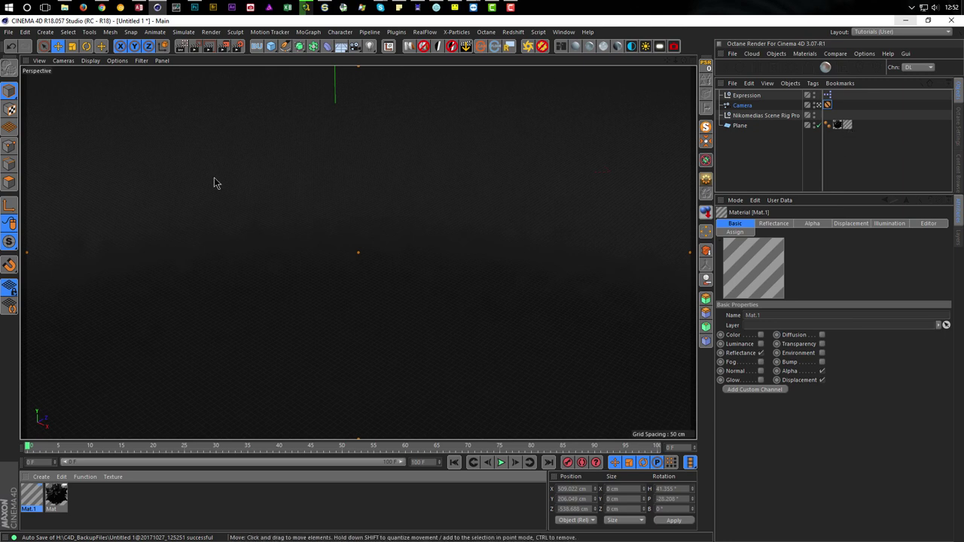
Step: Turn on the Interactive Render Region and set Mat.1's displacement Subdivision Level to 2
click(188, 48)
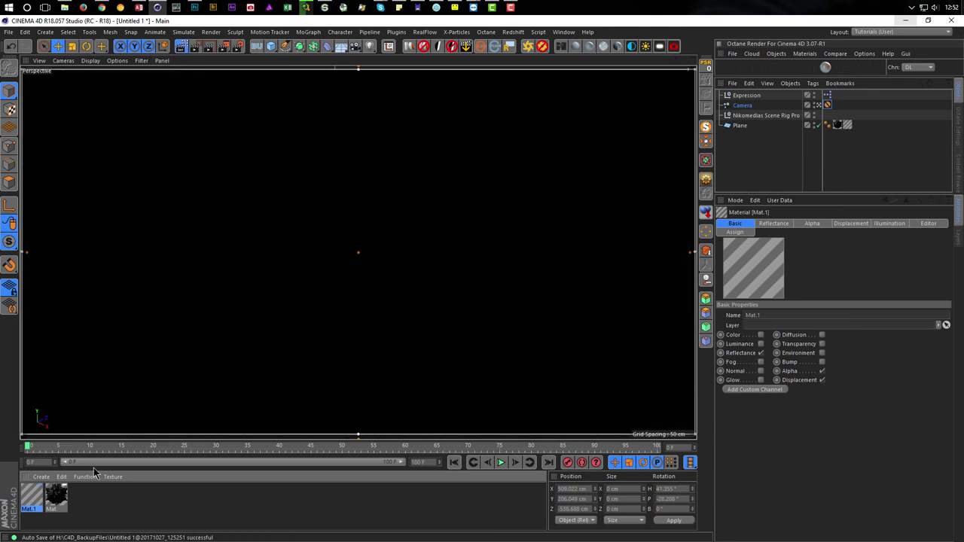
double_click(31, 496)
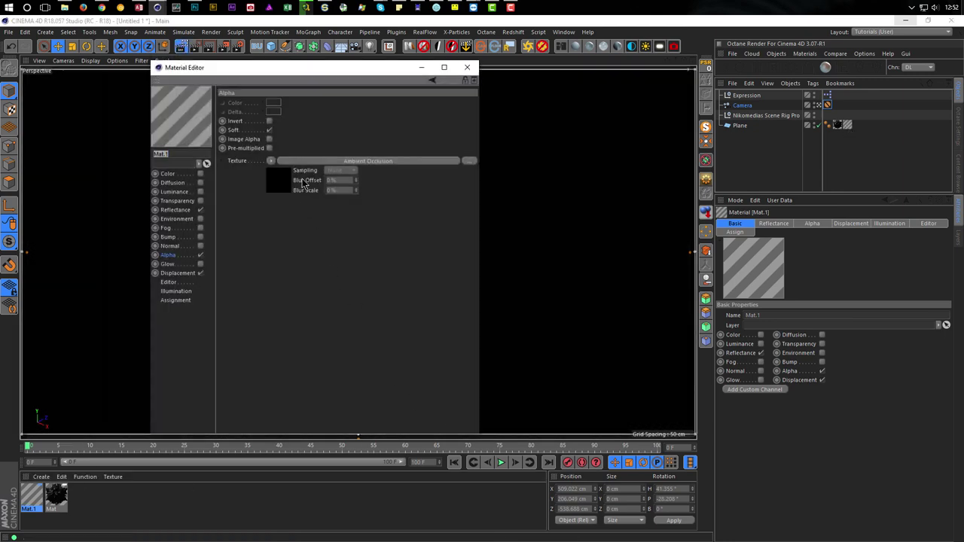
click(277, 188)
click(178, 273)
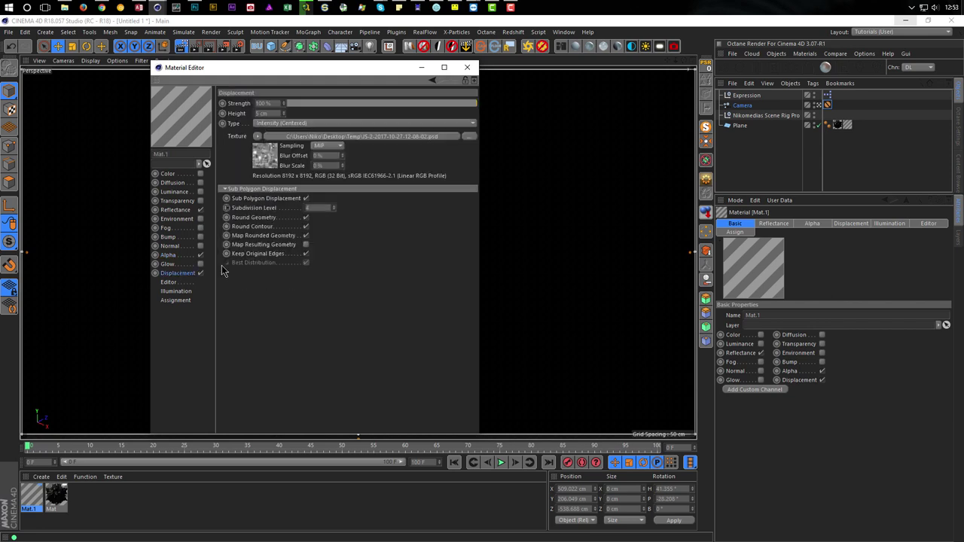
click(325, 208)
click(467, 67)
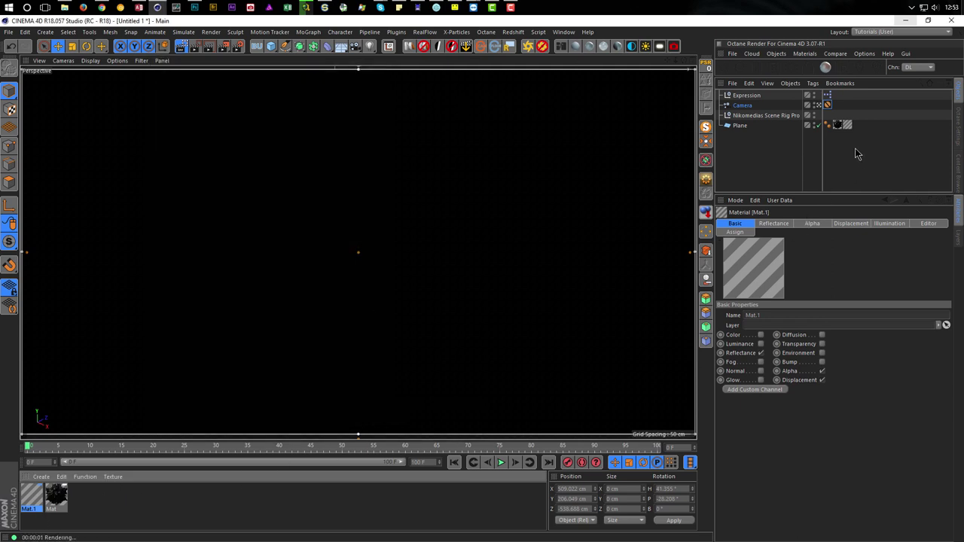
Step: Restrict Mat.1's texture tag on the Plane to selection 1, and enable Mat's Luminance channel with the copied Ambient Occlusion texture
click(848, 125)
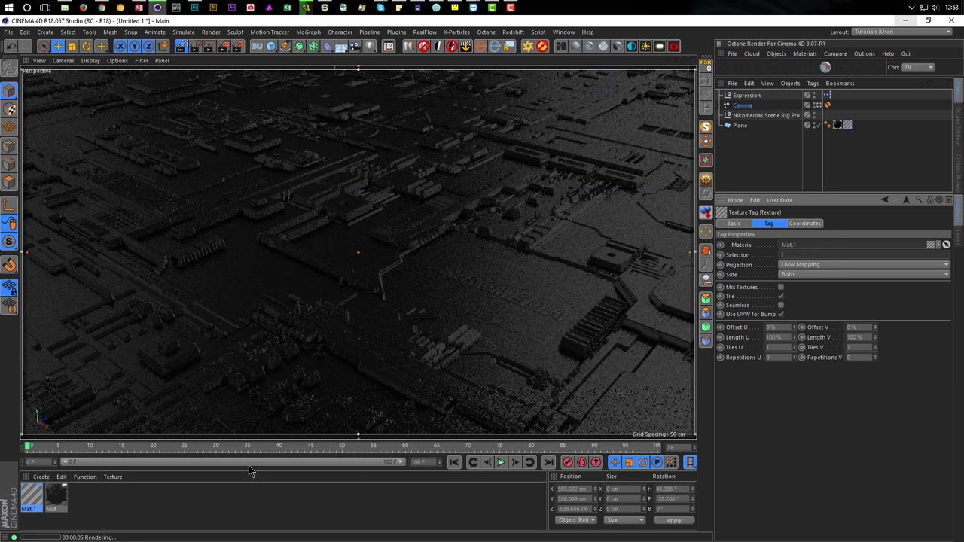
click(65, 499)
double_click(66, 499)
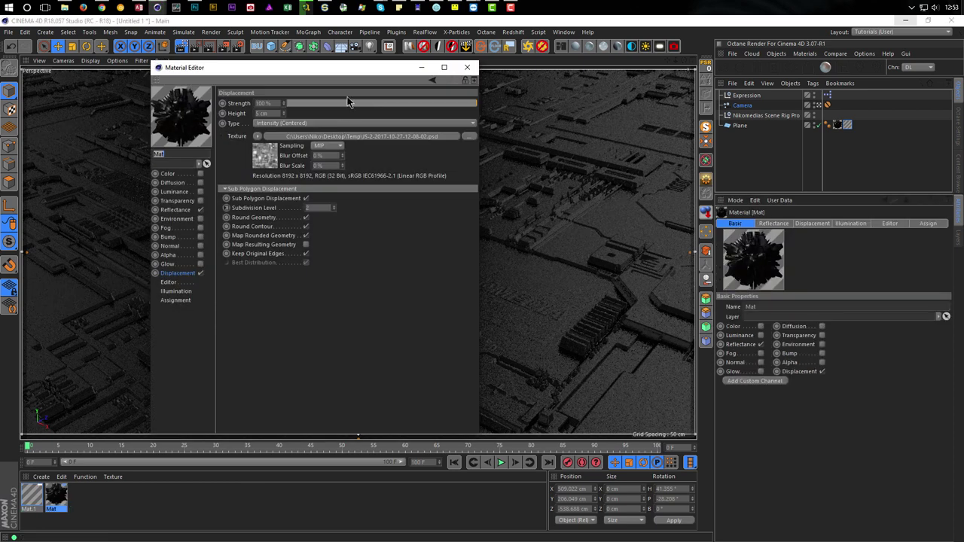
drag(357, 76, 793, 135)
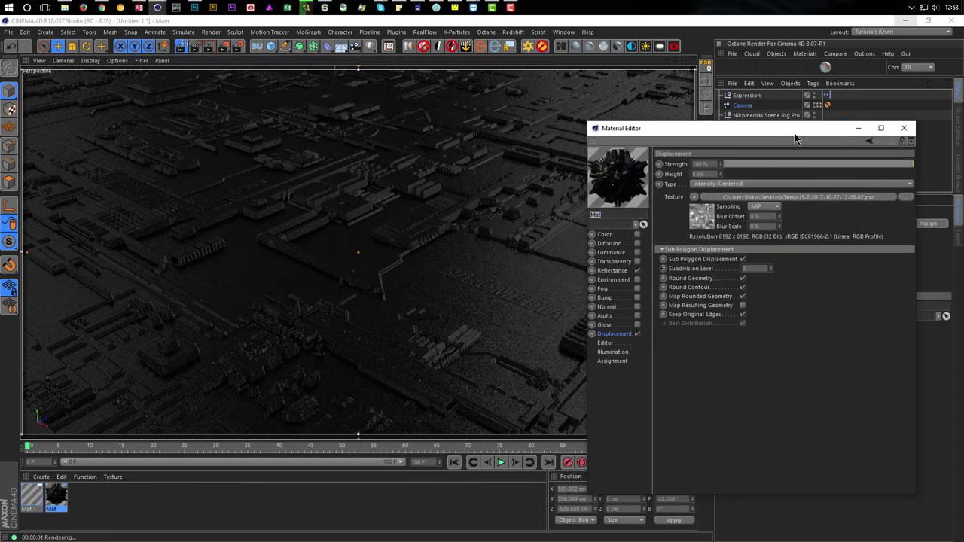
click(637, 252)
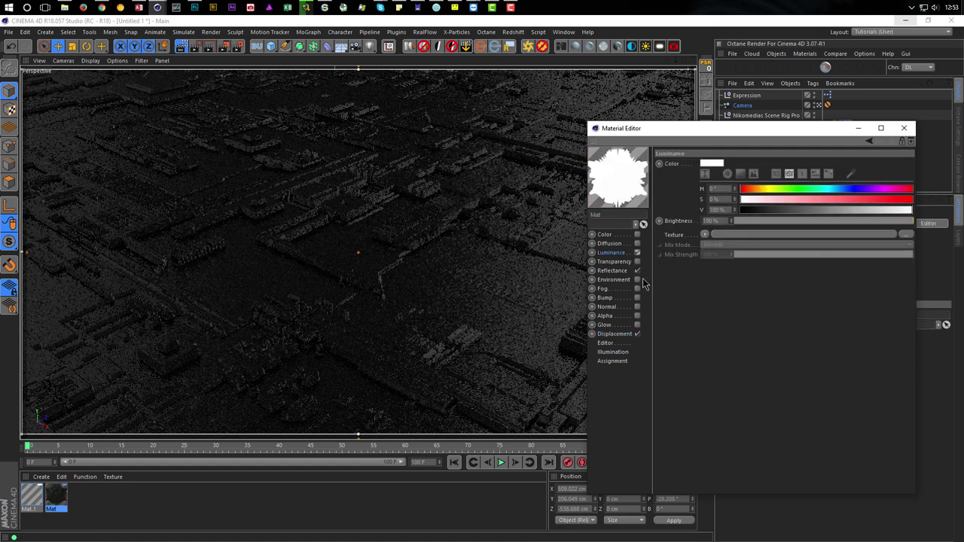
right_click(675, 239)
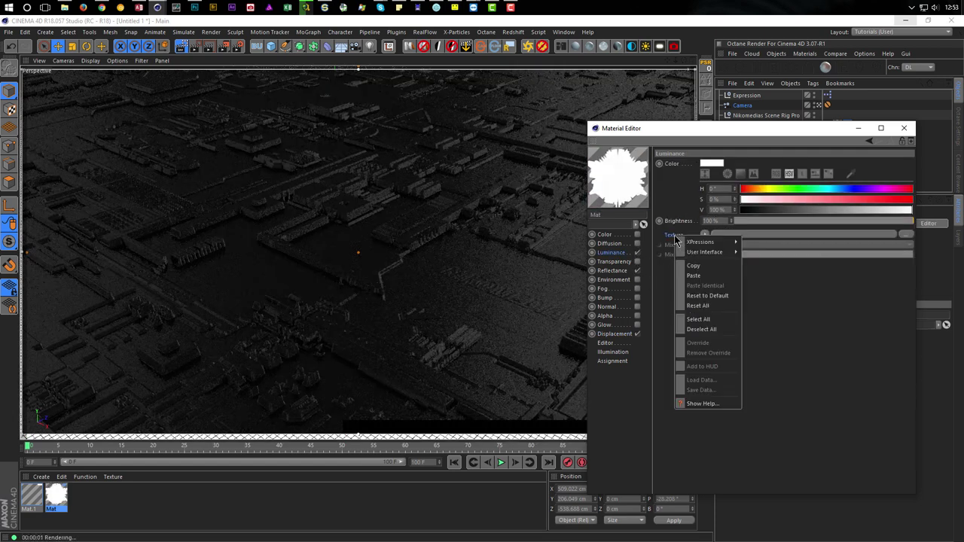
click(691, 277)
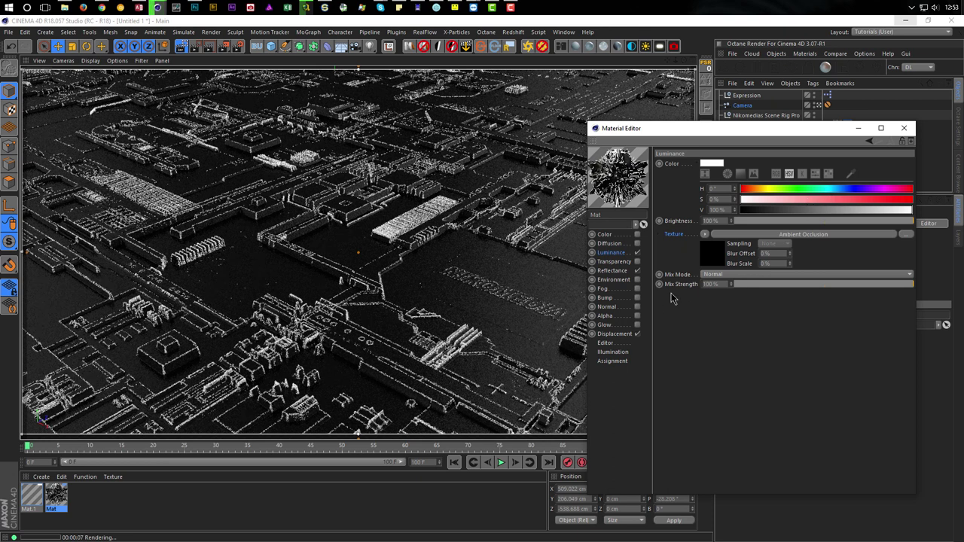
Step: Set Mat's Luminance to Multiply mix mode with a cyan colour of H 181°, S 100% and a brightness of 200%
click(725, 275)
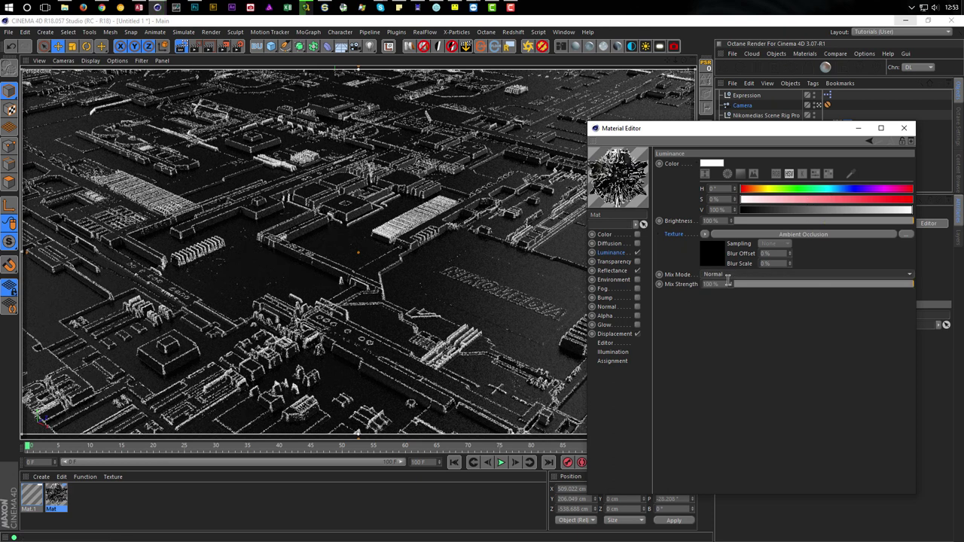
click(716, 314)
click(828, 189)
drag(831, 200, 912, 199)
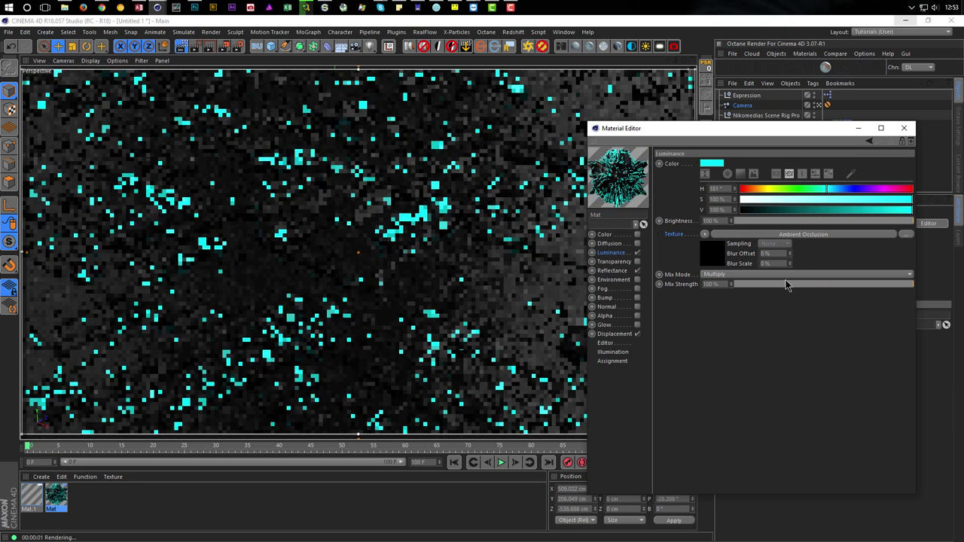
drag(718, 218, 676, 241)
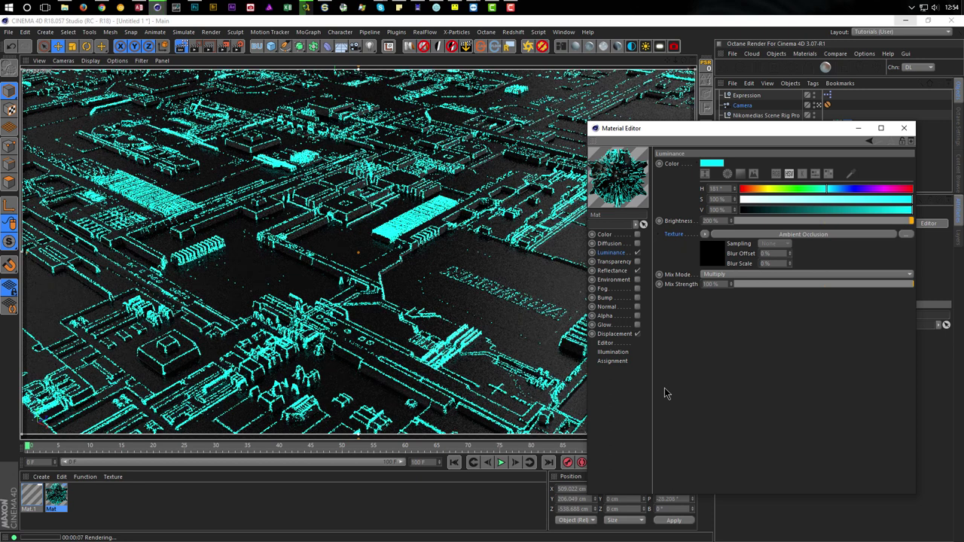
Step: Set Mat.1's displacement Subdivision Level to 5, close the Material Editor and turn off the Interactive Render Region
click(30, 497)
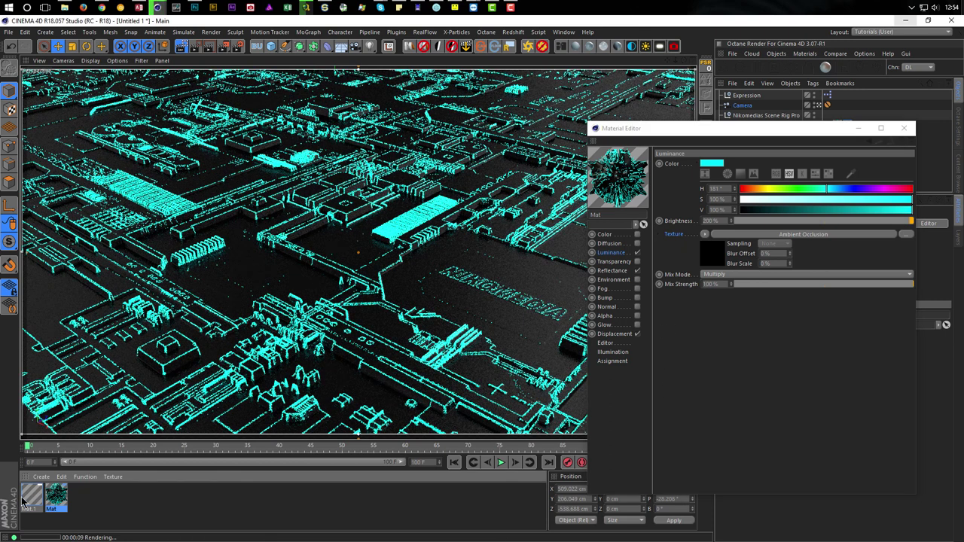
click(636, 317)
click(612, 334)
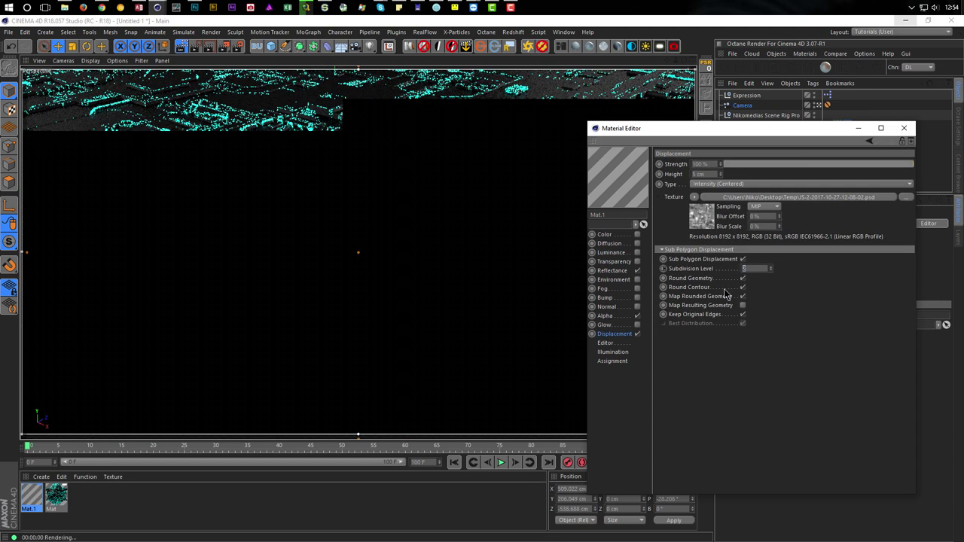
click(906, 130)
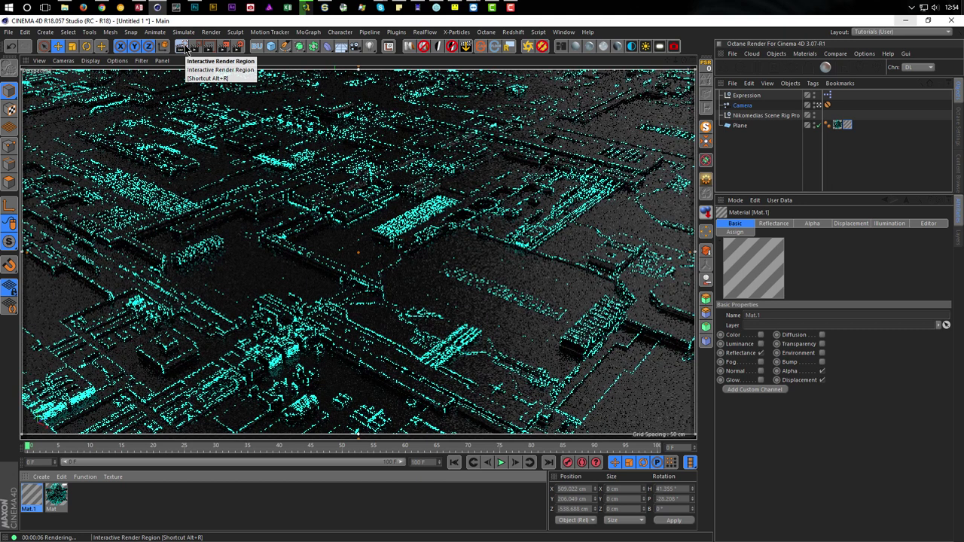
click(182, 46)
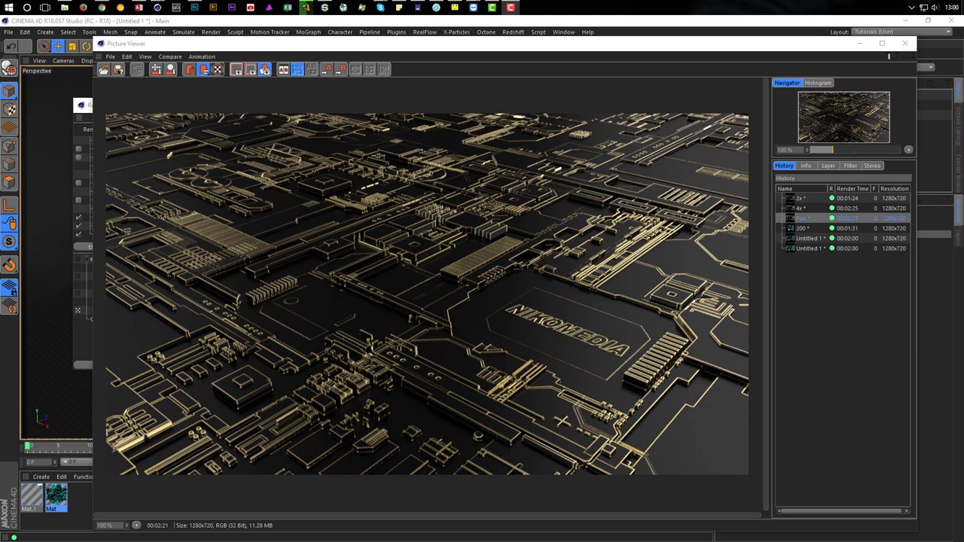
Step: View the 200 render and the first Untitled 1 render in the Picture Viewer history
click(799, 229)
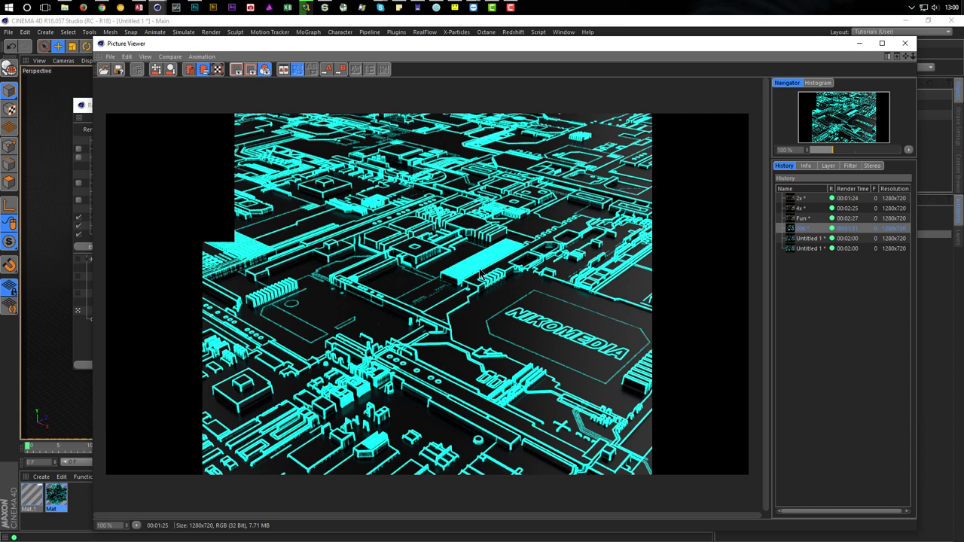
click(806, 239)
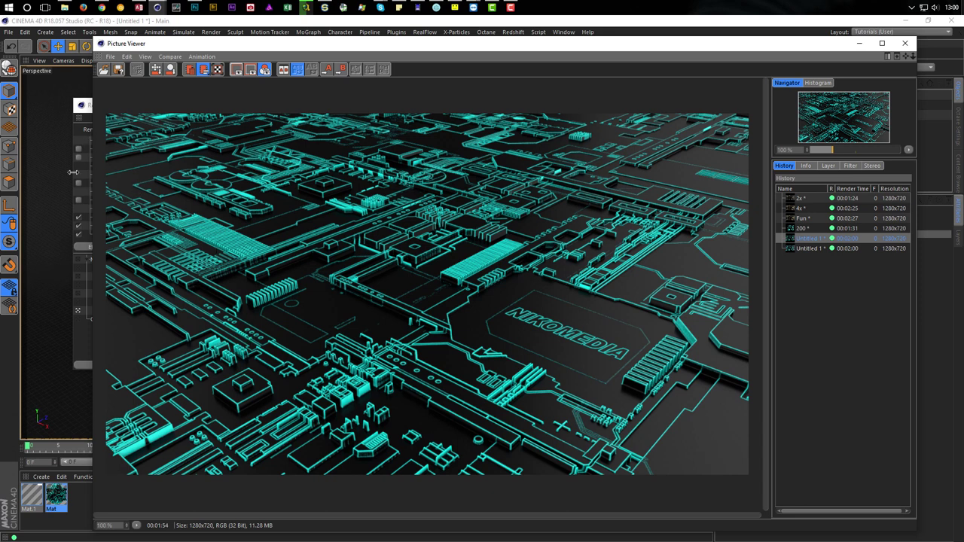
Step: Examine the Glow effect's render settings and the Object Buffer settings of the Plane's Compositing tag
click(89, 297)
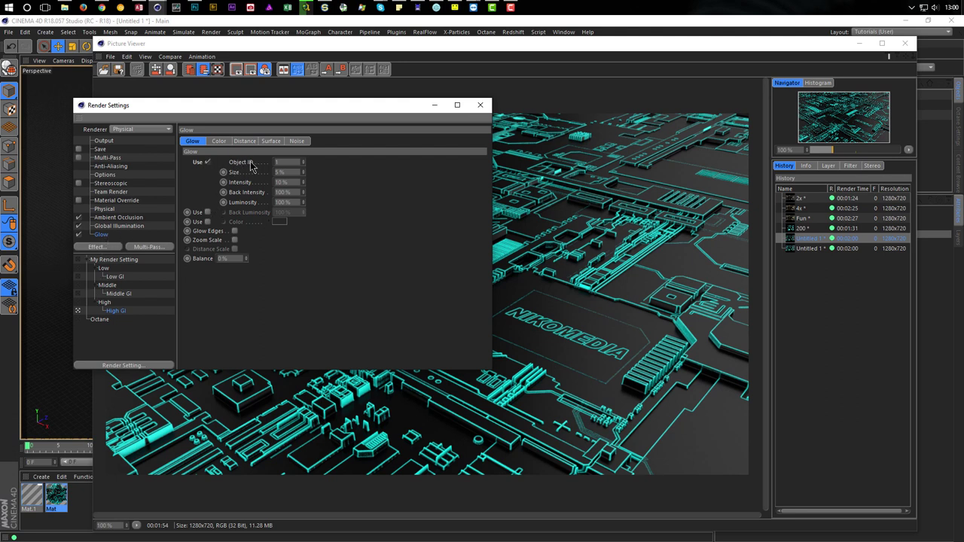
drag(623, 50, 591, 189)
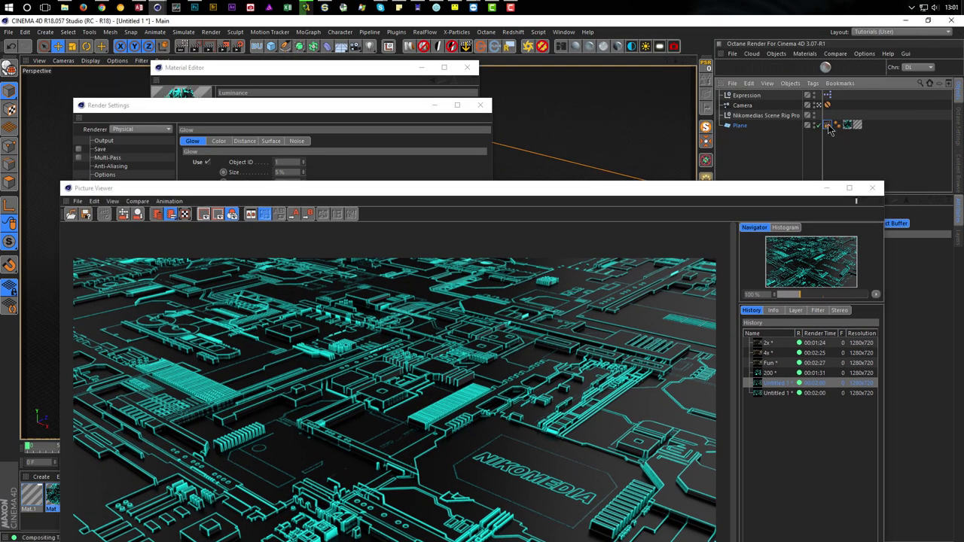
drag(770, 188, 712, 290)
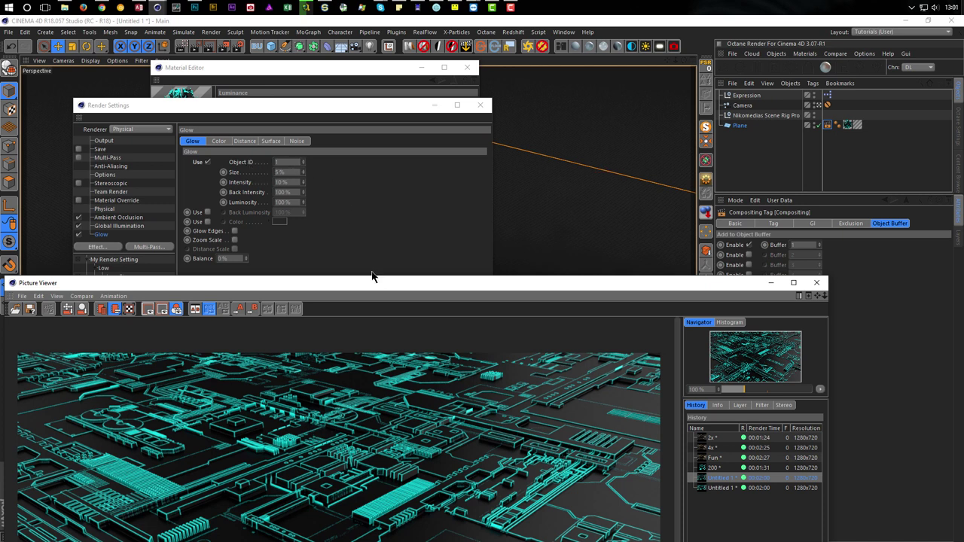
drag(376, 285, 480, 64)
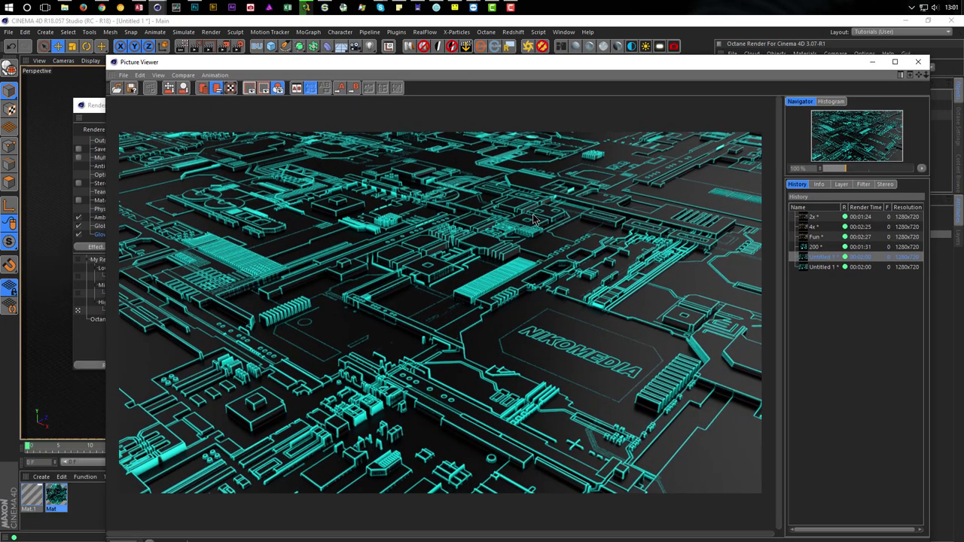
Step: Compare the two Untitled 1 renders by switching repeatedly between them in the history
click(814, 267)
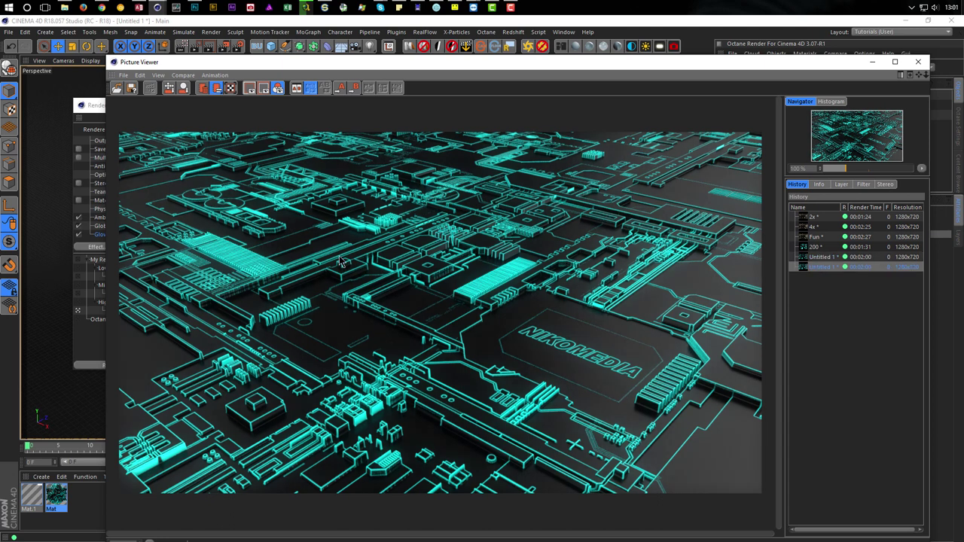
click(816, 268)
click(818, 257)
click(816, 268)
click(817, 258)
click(814, 270)
Step: Check Mat's Luminance settings, and compare the gold Fun render with the last cyan render
double_click(59, 497)
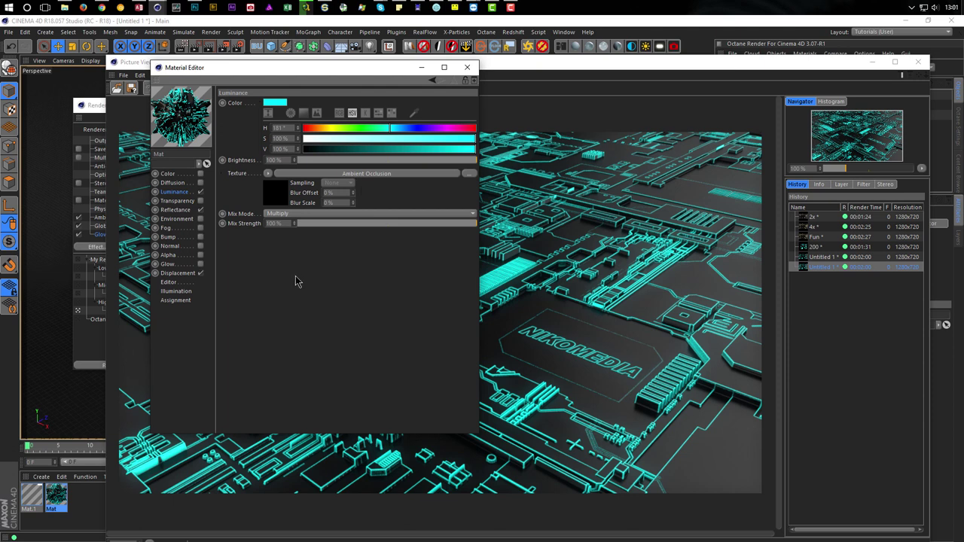
click(467, 67)
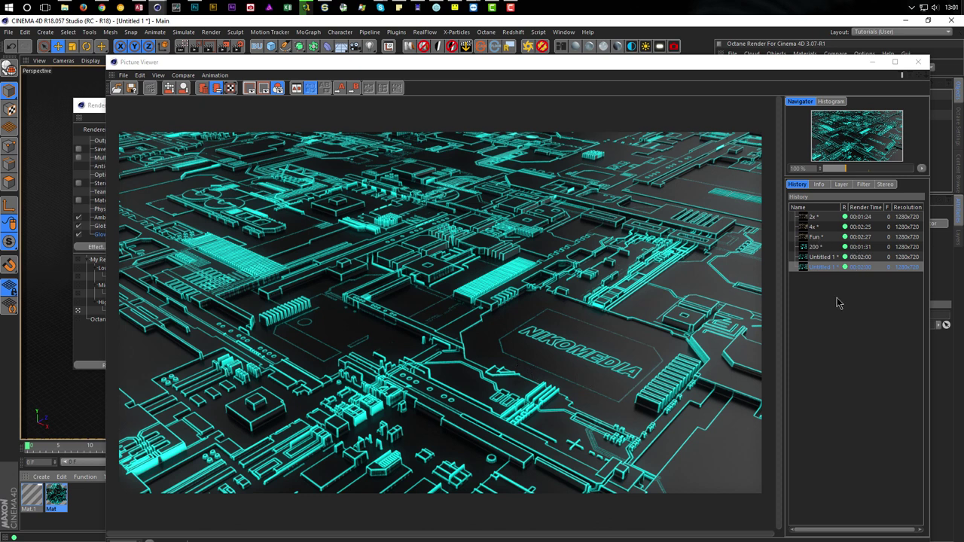
click(819, 237)
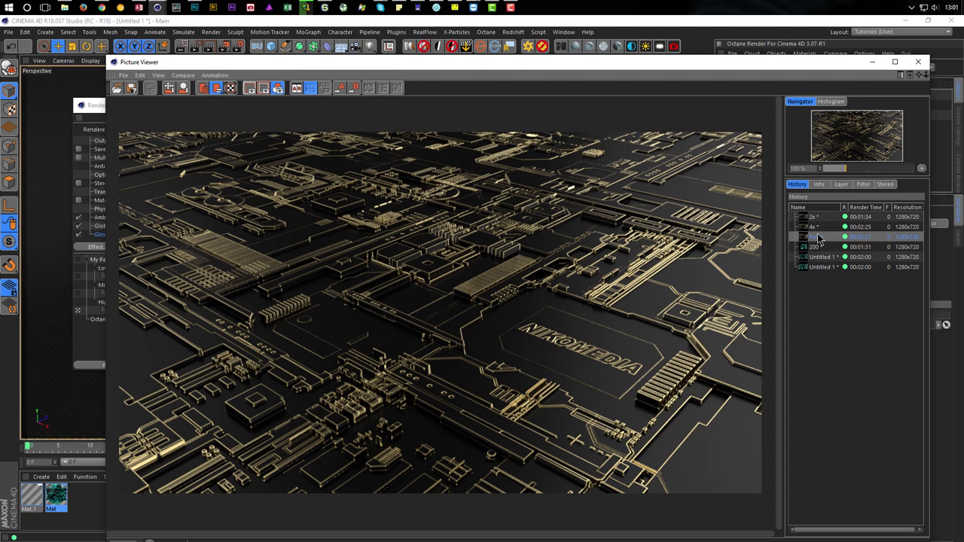
click(816, 268)
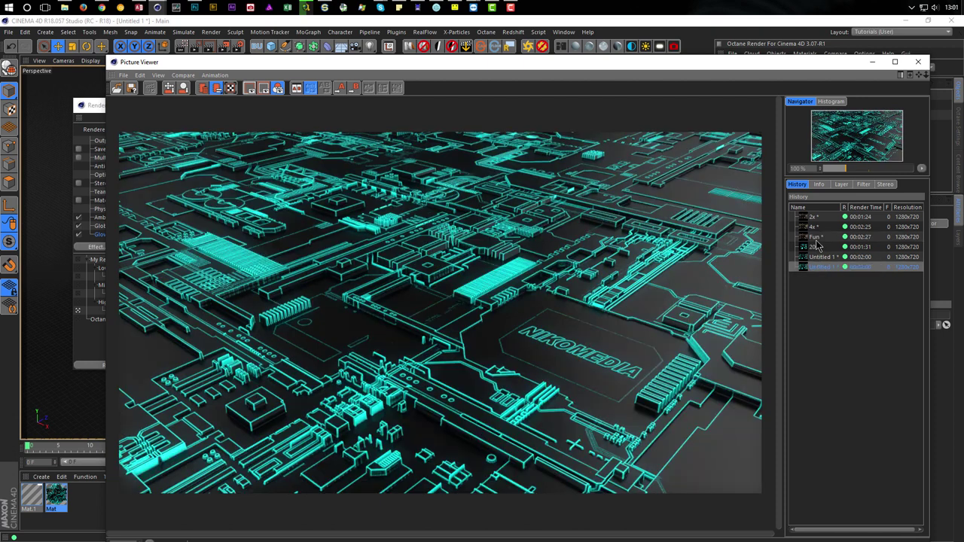
click(818, 238)
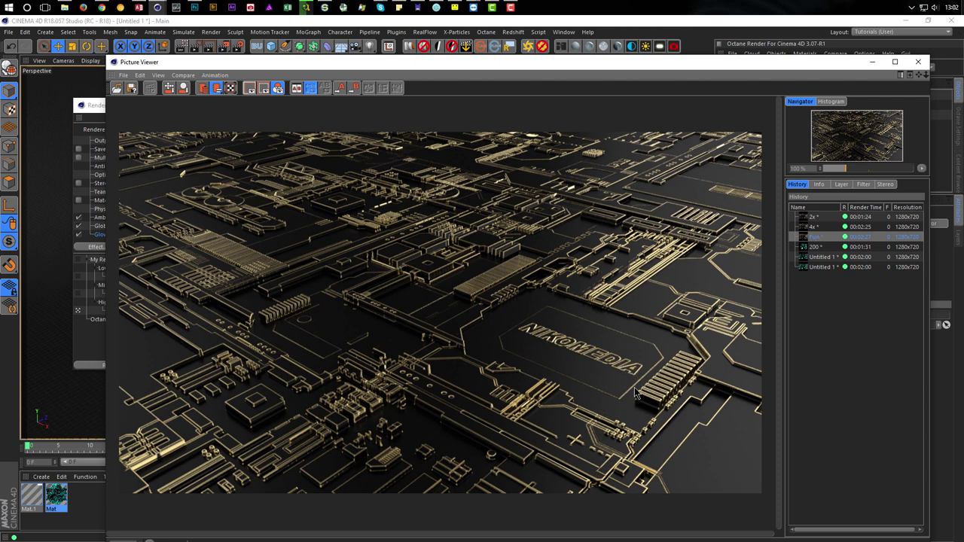
click(194, 7)
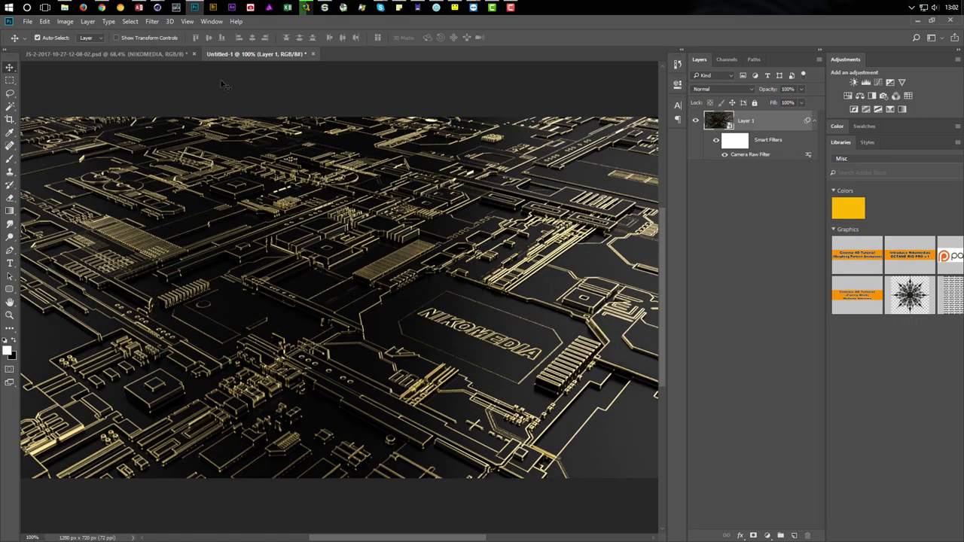
click(158, 55)
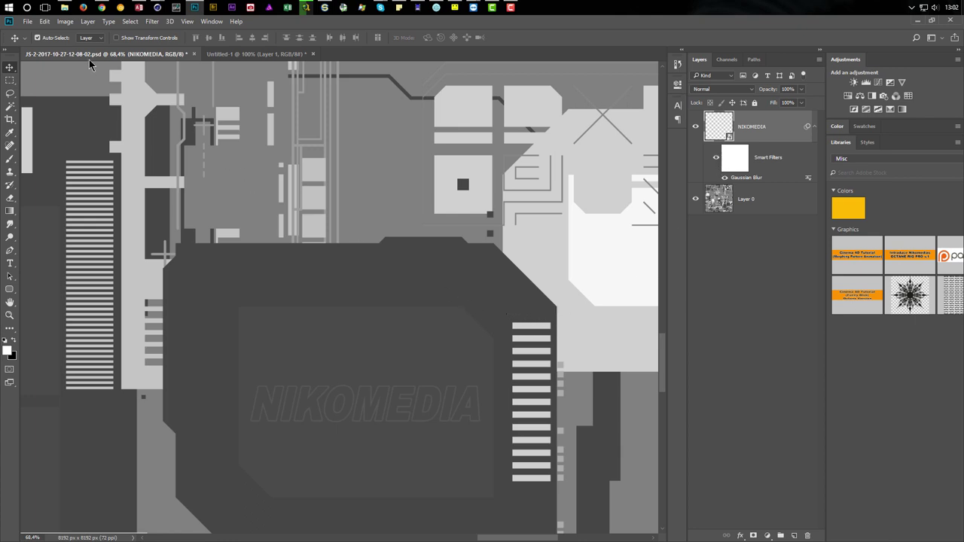
click(44, 21)
mouse_move(66, 23)
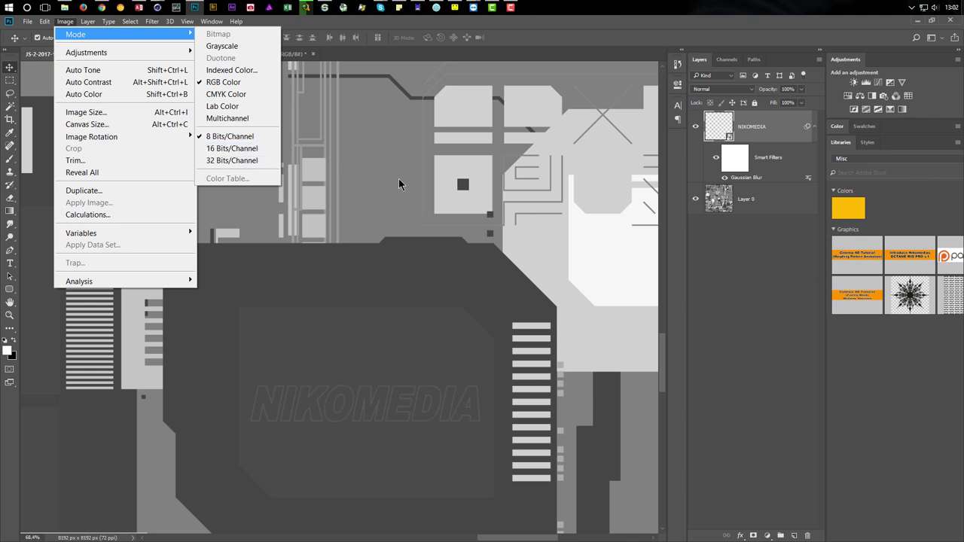
click(232, 149)
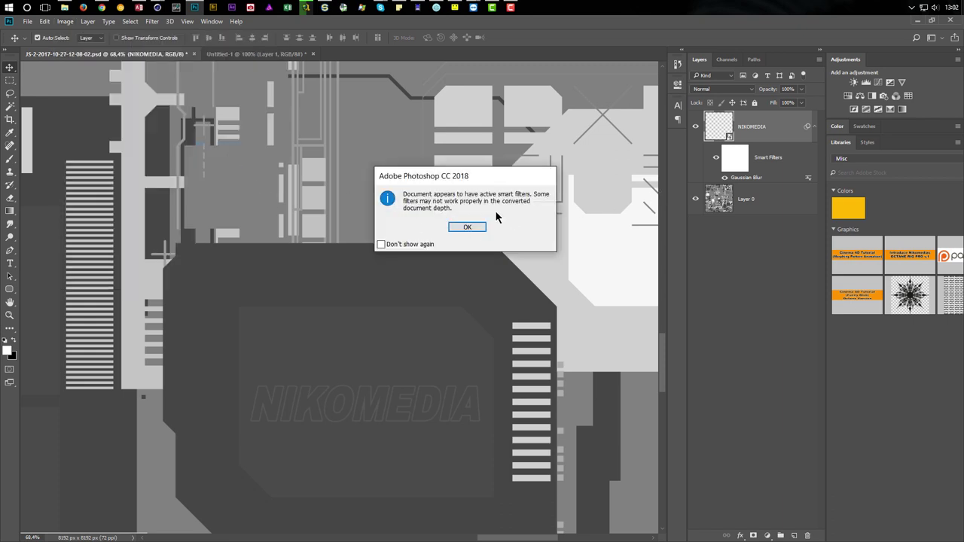
click(467, 227)
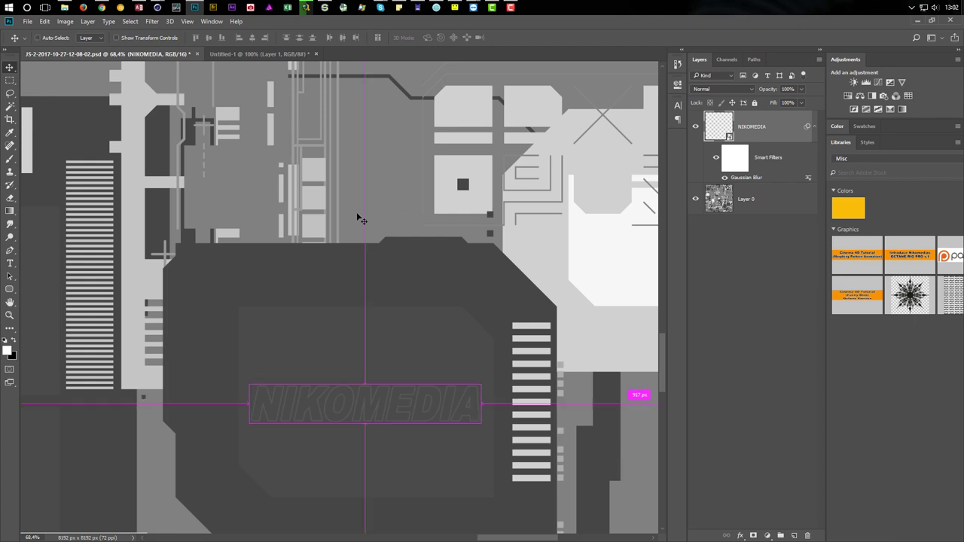
key(ctrl+s)
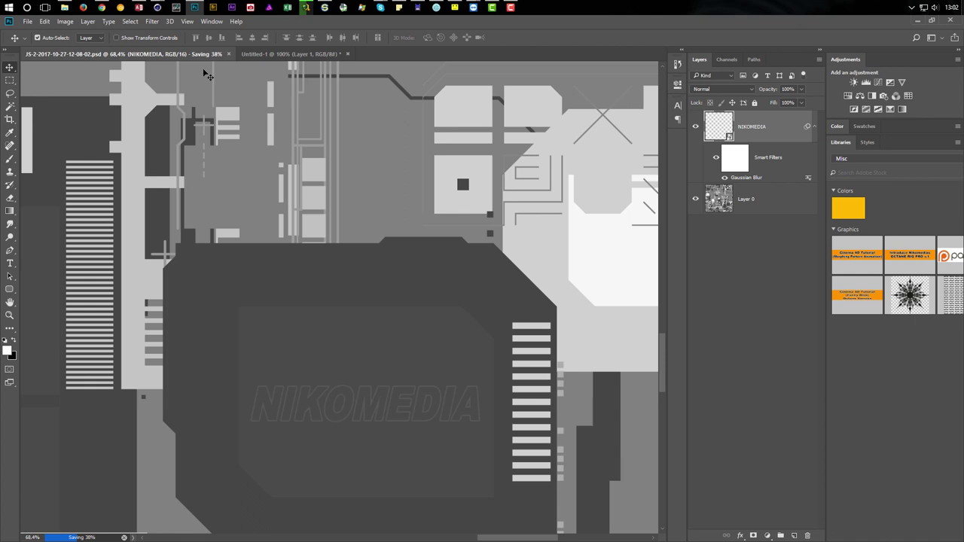
Step: Return to Cinema 4D and reload the PSD displacement texture for Mat.1 and Mat together, closing the material and render settings
mouse_move(161, 13)
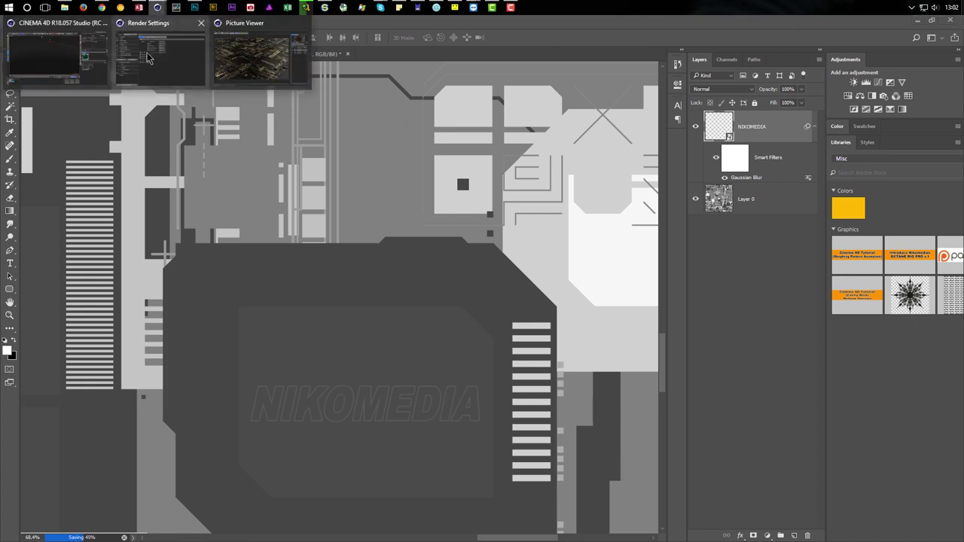
click(149, 57)
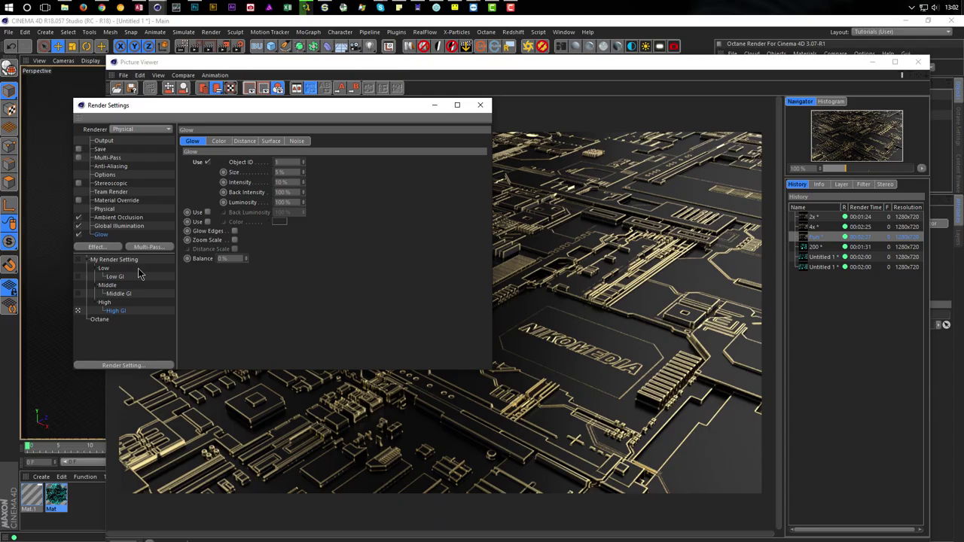
double_click(34, 498)
shift+click(57, 497)
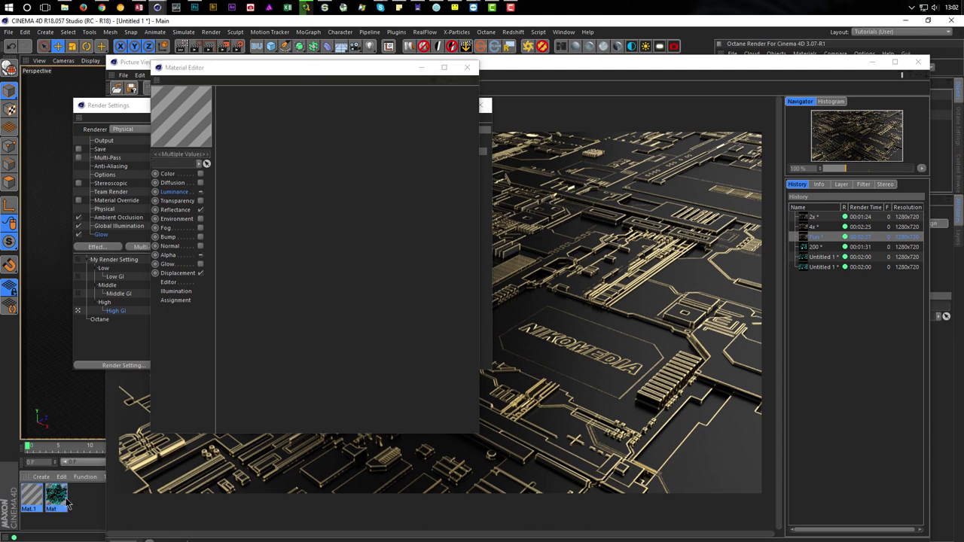
click(181, 281)
click(179, 273)
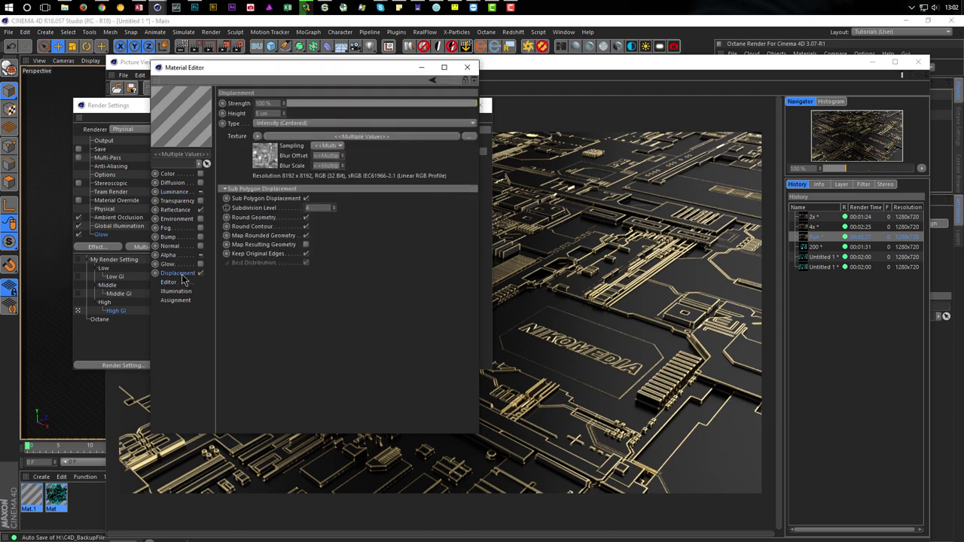
click(262, 156)
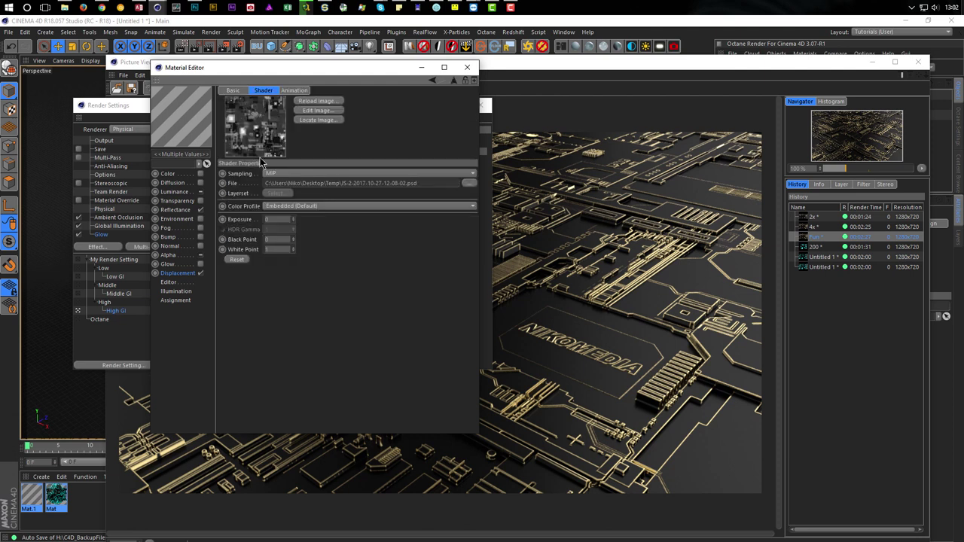
click(317, 102)
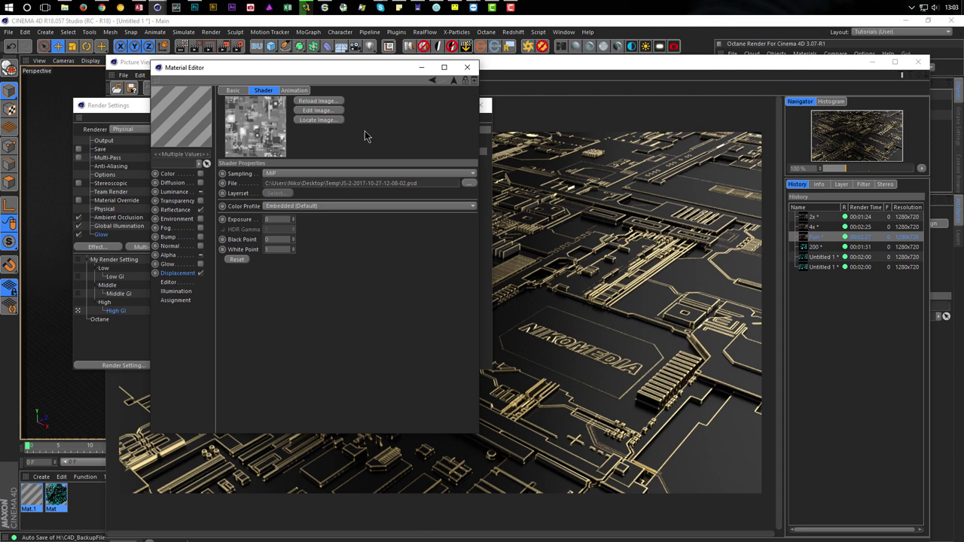
click(467, 67)
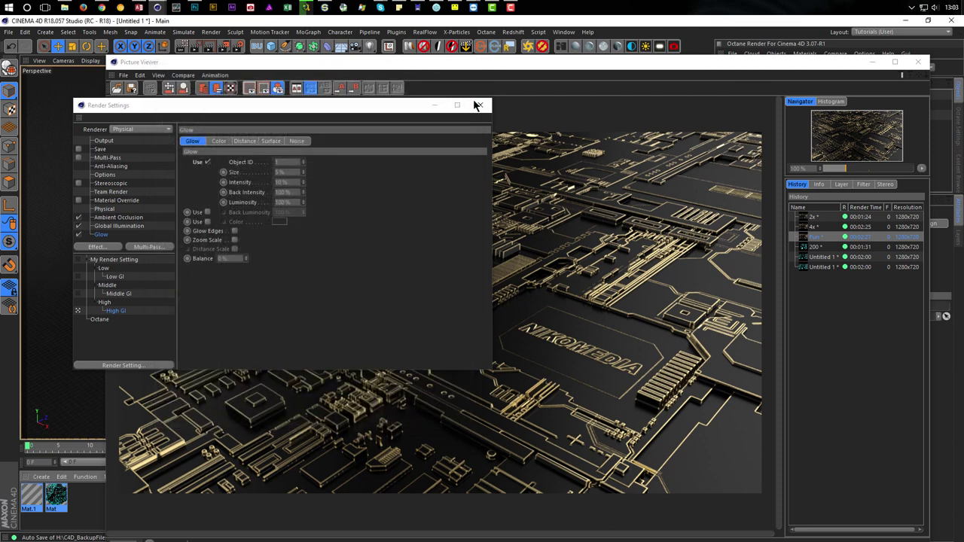
click(480, 107)
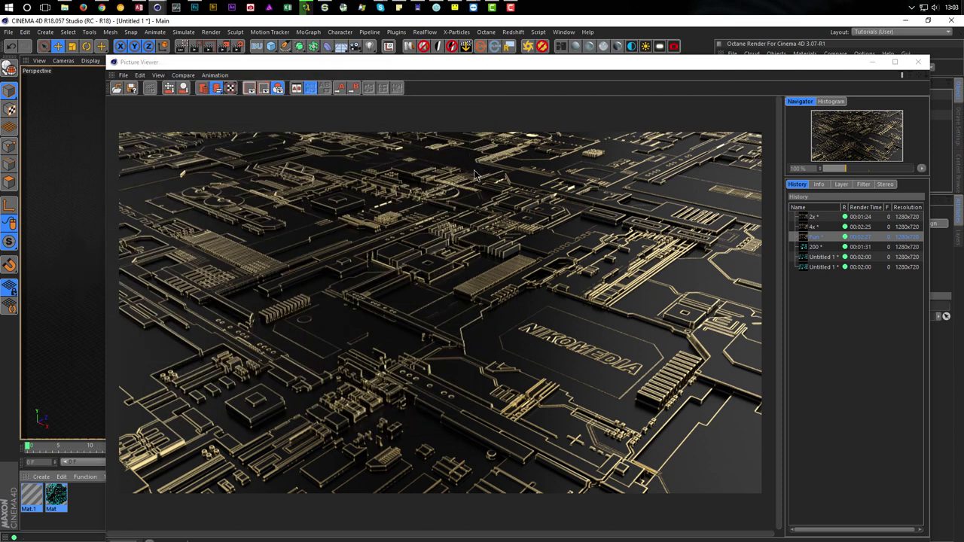